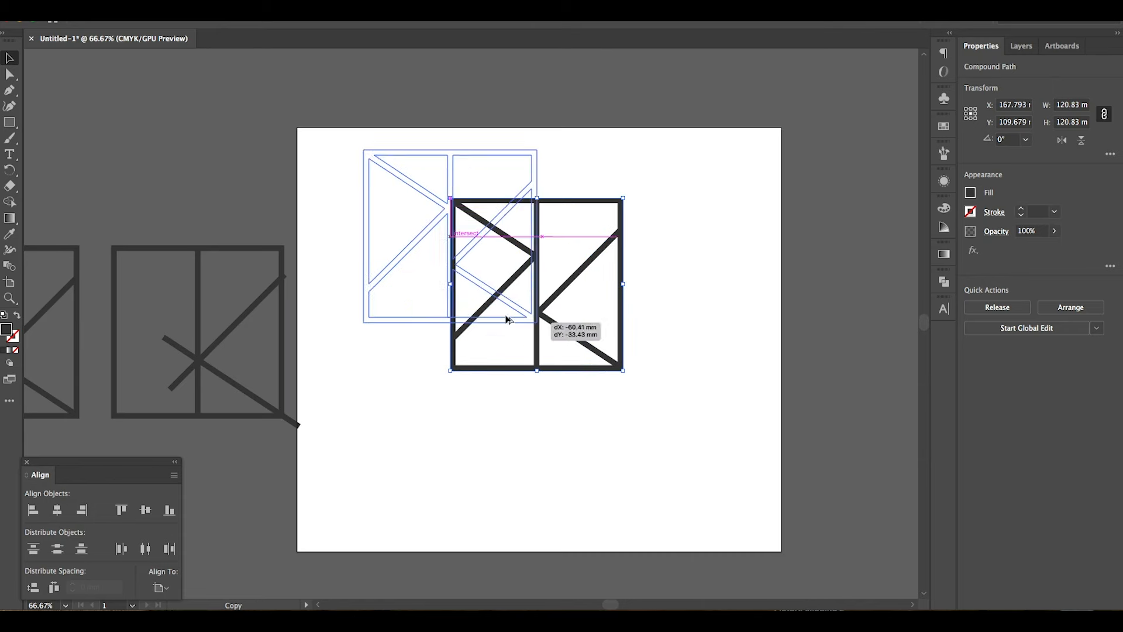
Scale the square monogram down to about 31 mm and build a row of progressively smaller copies beside the large one.
left_click(466, 205)
left_click_drag(451, 200, 579, 326)
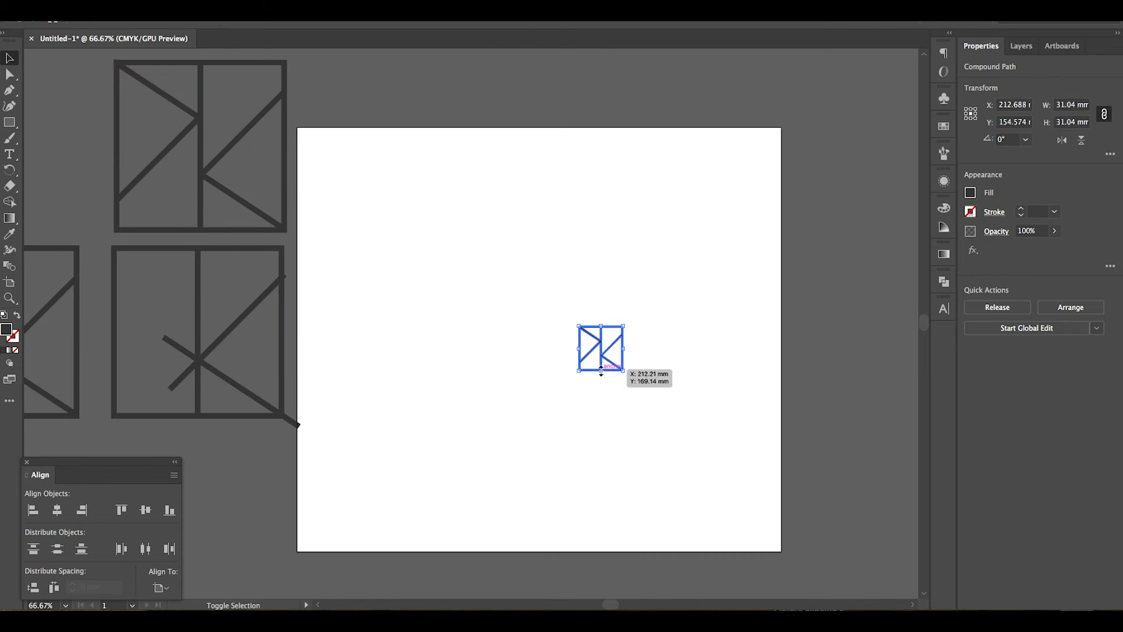
left_click(665, 405)
left_click_drag(614, 363, 500, 300)
left_click_drag(543, 355, 463, 355)
left_click_drag(421, 301, 389, 269)
left_click_drag(601, 361, 656, 377)
left_click_drag(677, 327, 685, 368)
left_click(710, 383)
left_click(640, 351)
left_click(684, 384)
left_click_drag(689, 358, 683, 363)
left_click(731, 436)
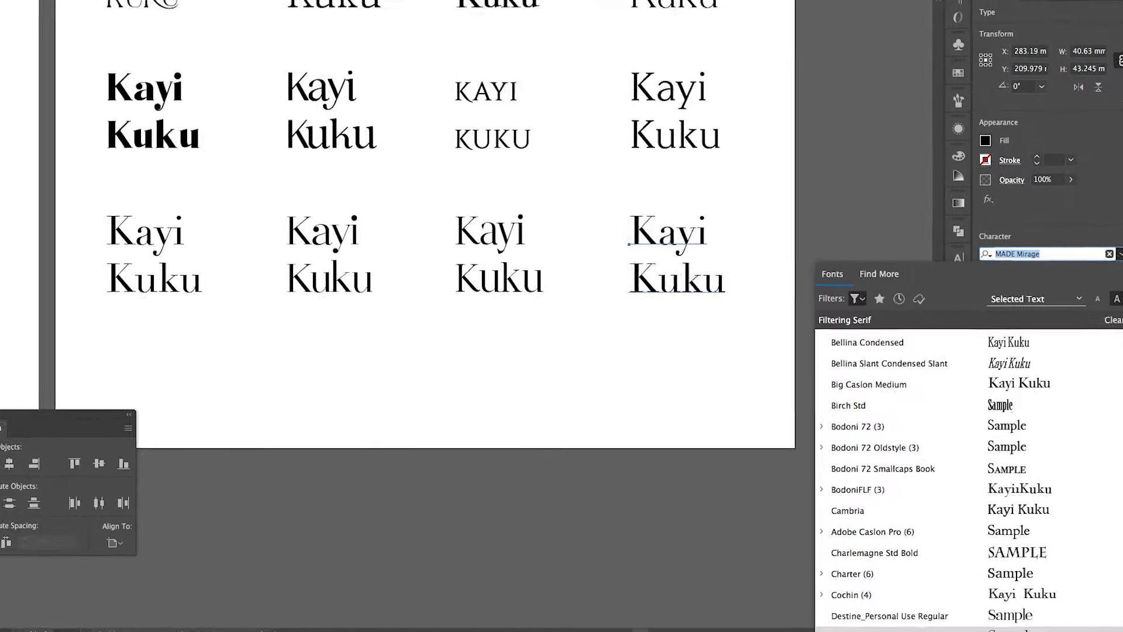
Browse the serif typefaces in the font list for the last Kayi Kuku sample in the bottom row.
scroll(965, 476, "down", 2)
scroll(965, 468, "down", 5)
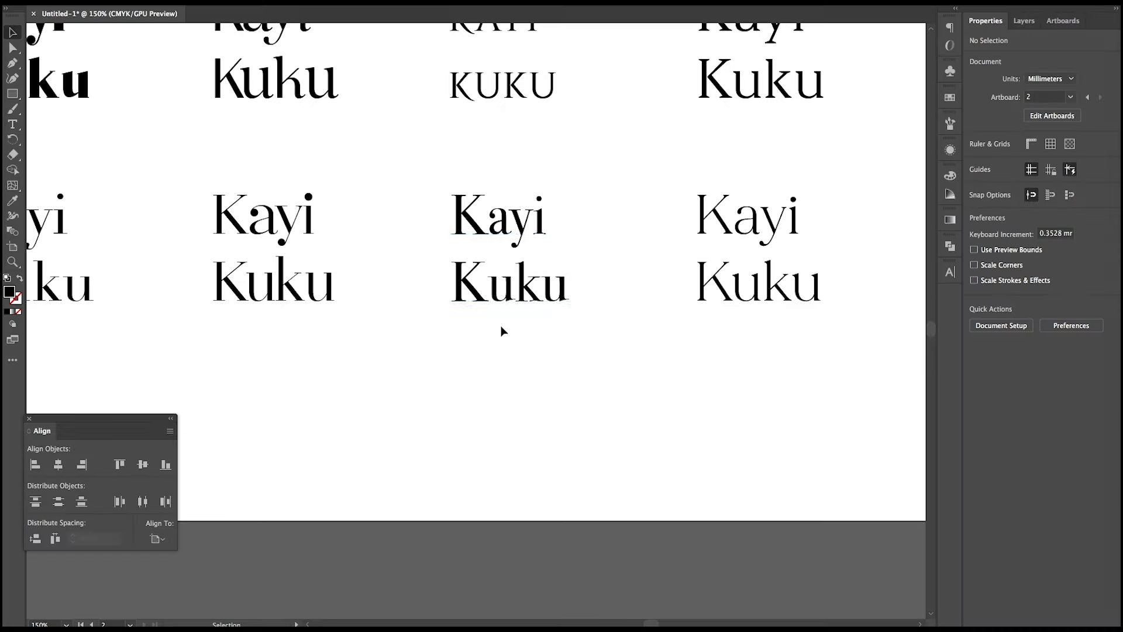
Select the bottom-row Kayi Kuku sample set in Bodoni 72 and filter its font list by the Serif classification.
left_click(524, 291)
scroll(534, 313, "down", 3)
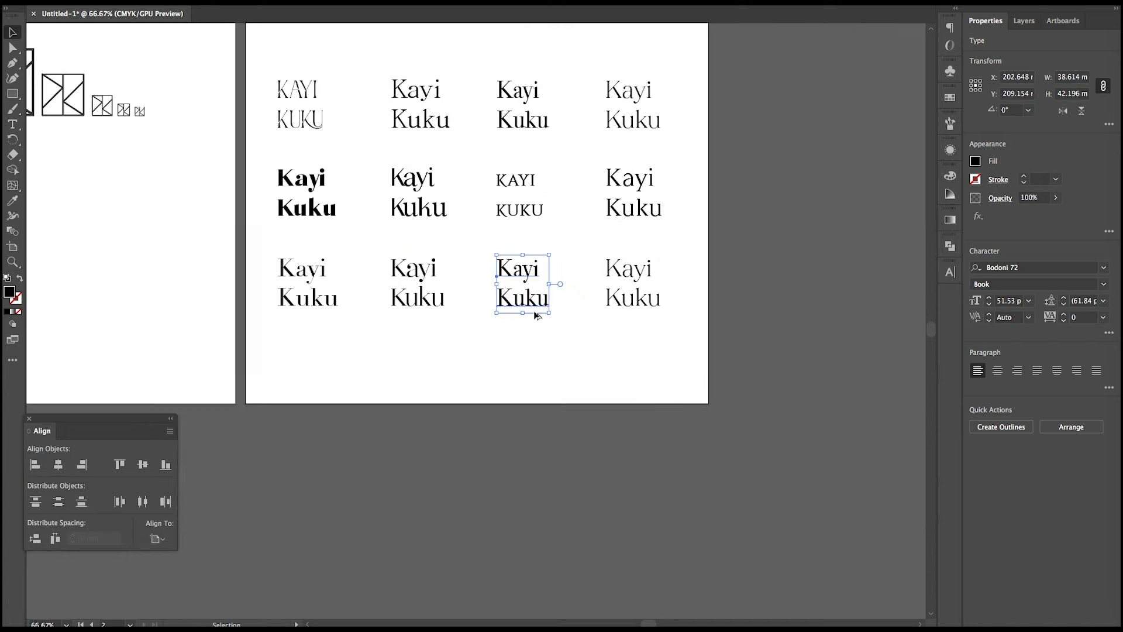
scroll(536, 316, "up", 1)
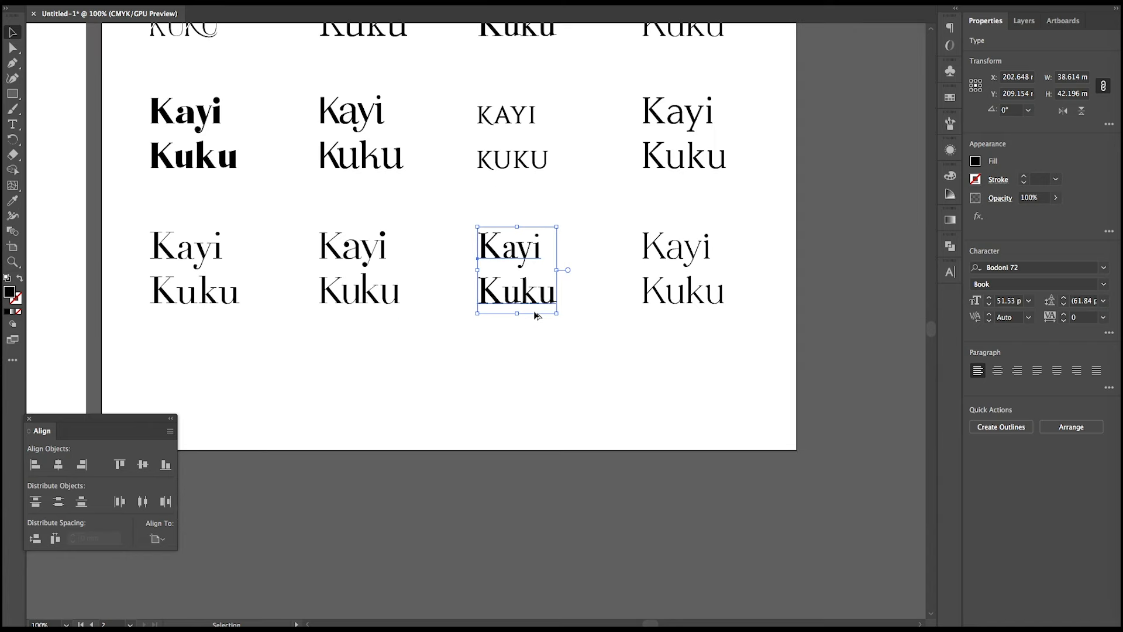
left_click(1104, 269)
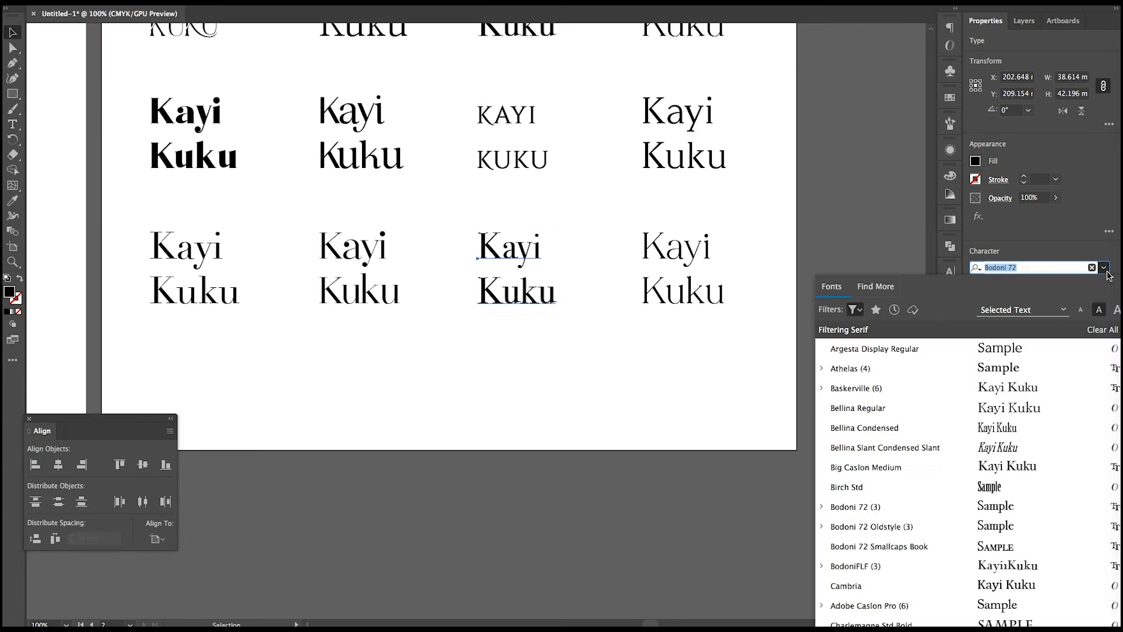
left_click(856, 310)
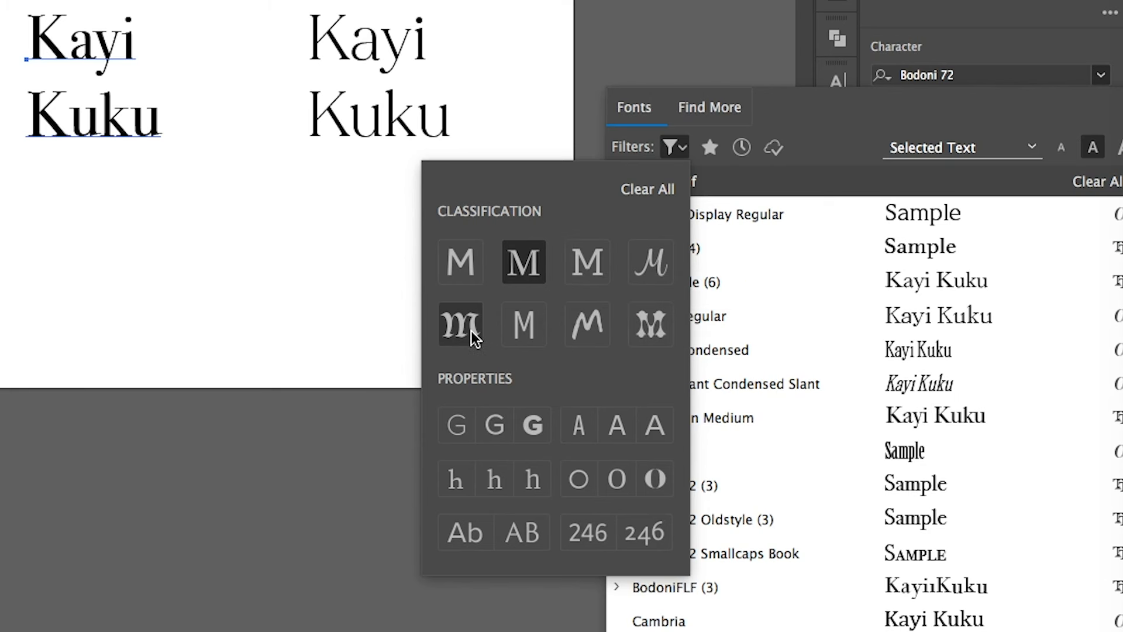
left_click(518, 270)
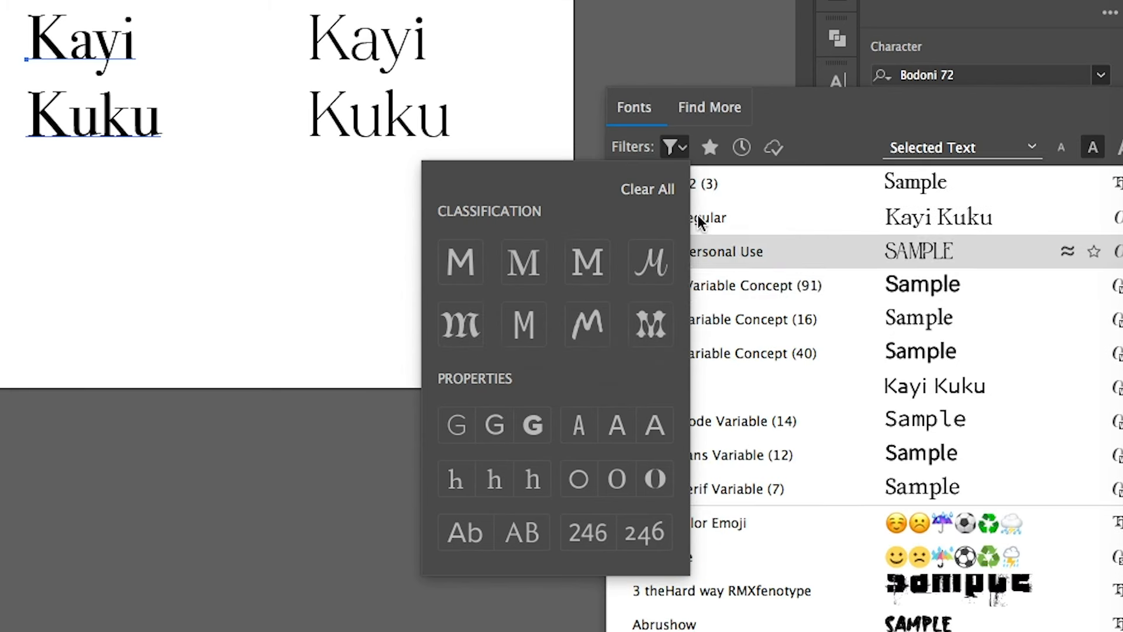
left_click(530, 271)
left_click(847, 127)
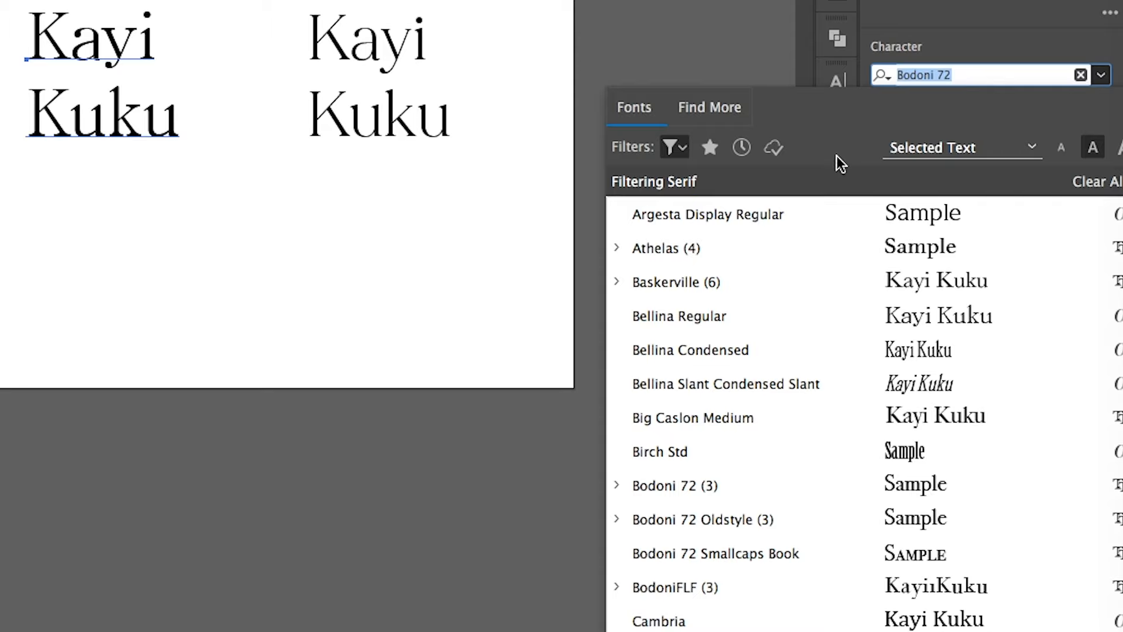
Try other serif typefaces on the last two Kayi Kuku samples in the bottom row.
scroll(719, 240, "down", 2)
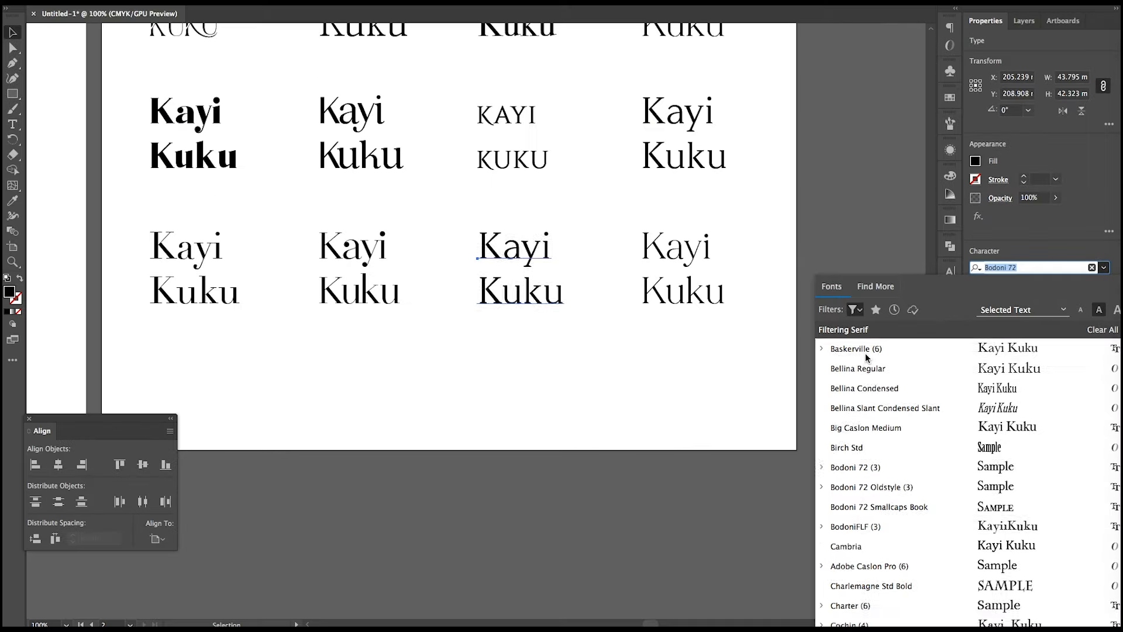
scroll(696, 244, "up", 1)
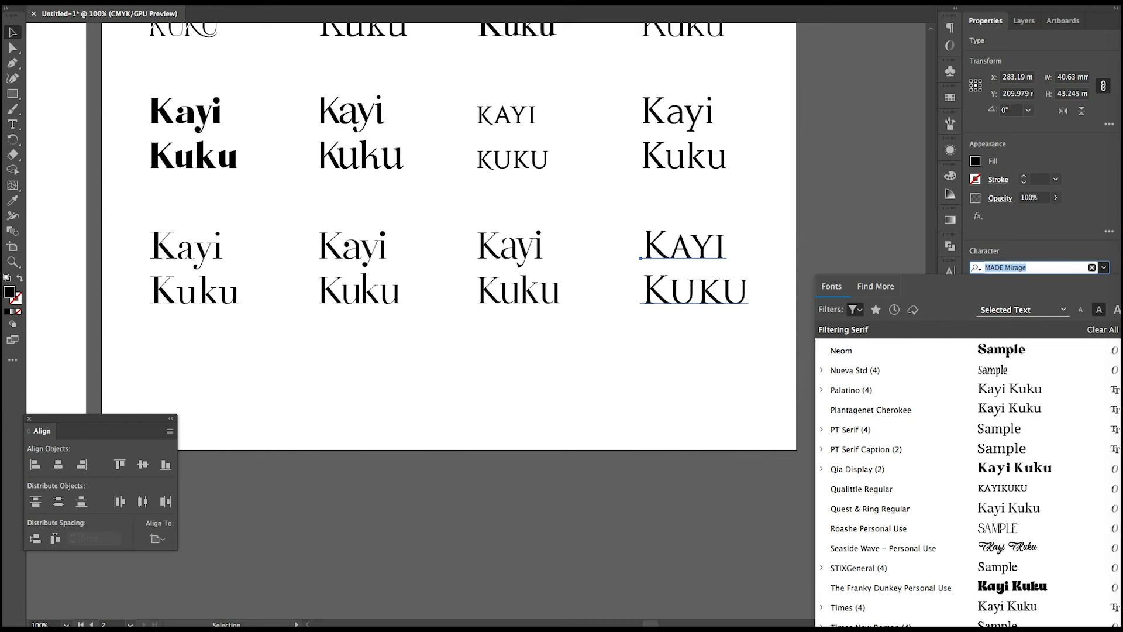
key("Escape")
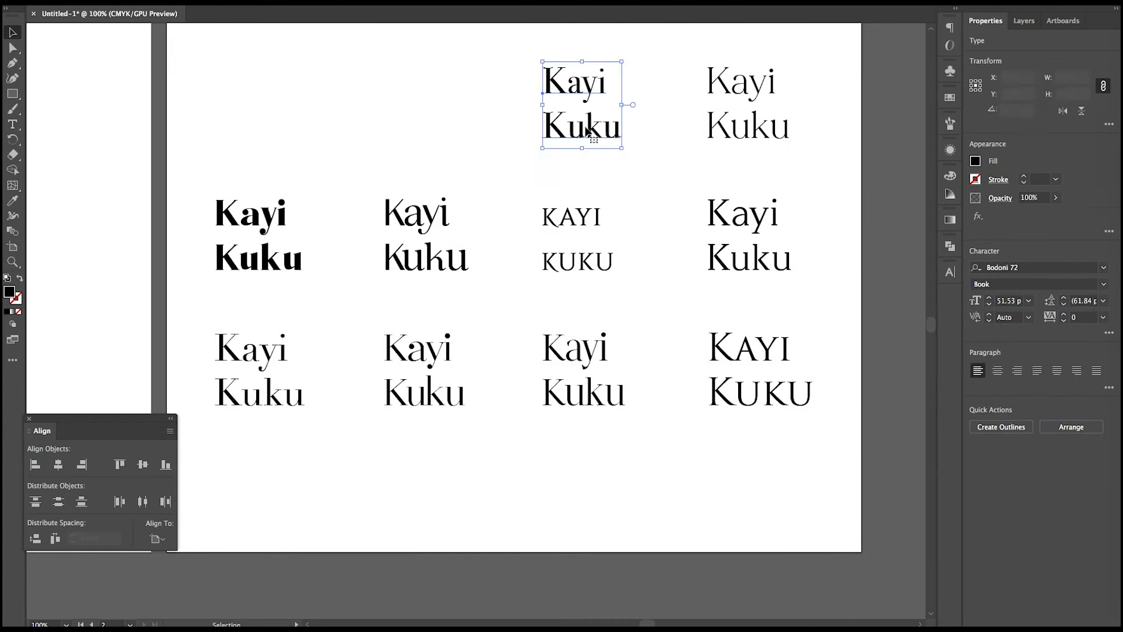
Delete the rejected Kayi Kuku font samples from the top and middle rows of the artboard.
key("Delete")
key("Delete")
left_click(561, 260)
left_click(749, 257)
key("Delete")
left_click(419, 352)
left_click(345, 374)
left_click(278, 373)
left_click(431, 423)
Move the fangira Kayi Kuku sample to the empty upper-left area and enlarge it to about 64 mm wide.
scroll(431, 423, "up", 1)
left_click_drag(658, 327, 205, 89)
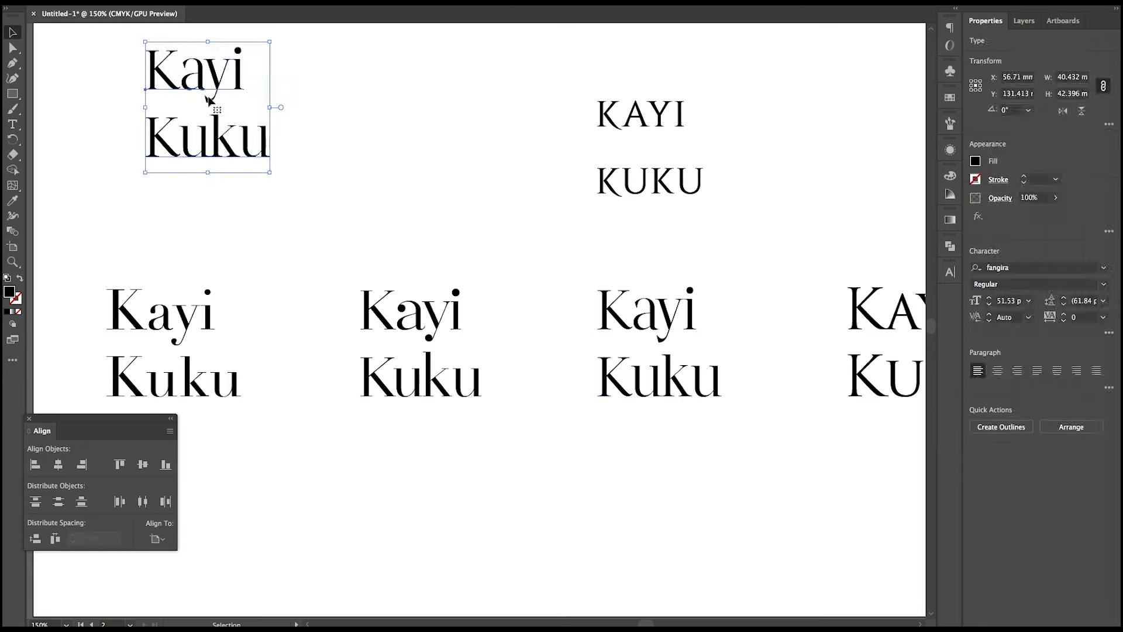
left_click_drag(270, 172, 343, 247)
left_click_drag(234, 164, 282, 141)
Arrange the remaining Kayi Kuku samples side by side, shifting the middle one slightly to the left.
left_click(658, 186)
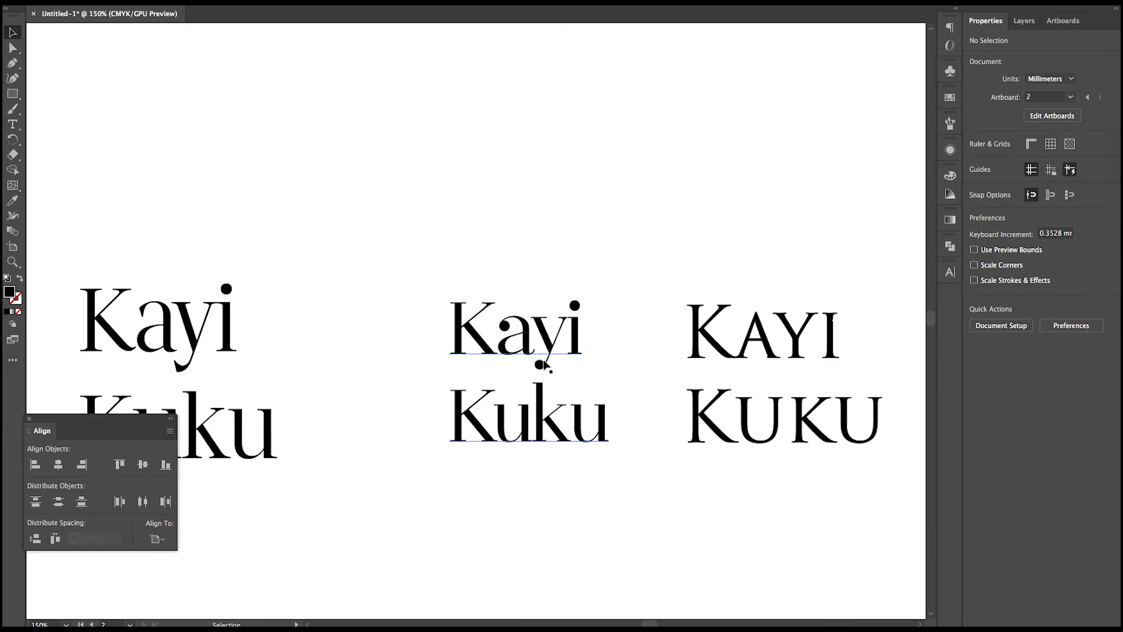
left_click_drag(535, 364, 507, 362)
left_click(478, 208)
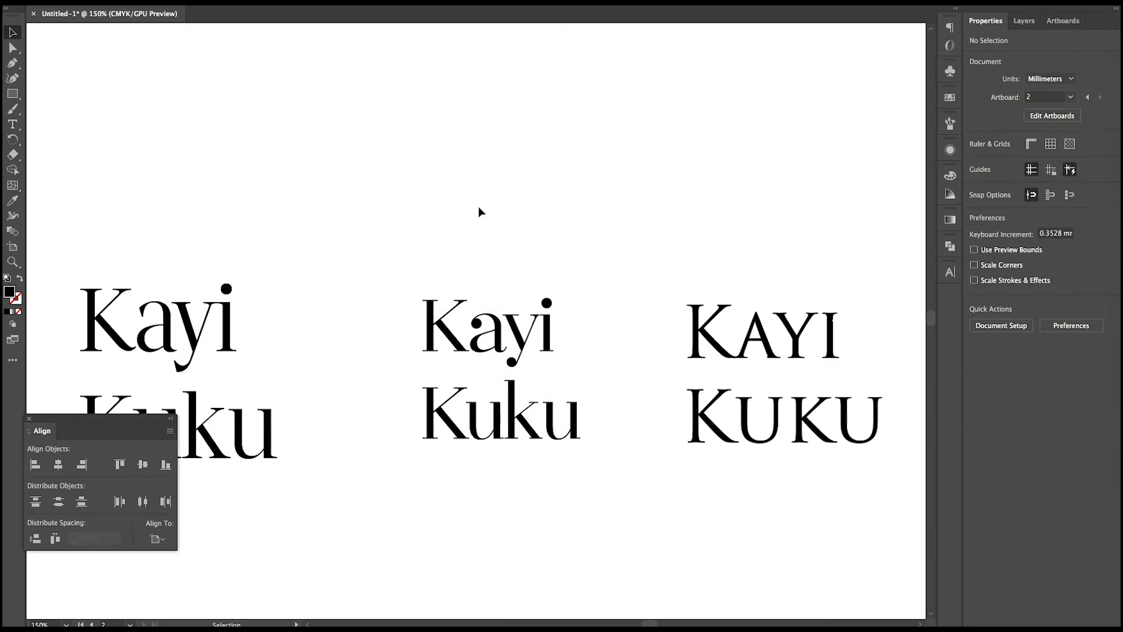
Compare the three remaining Kayi Kuku samples up close, examining the letterforms of the fangira version.
scroll(477, 377, "up", 2)
scroll(482, 394, "down", 3)
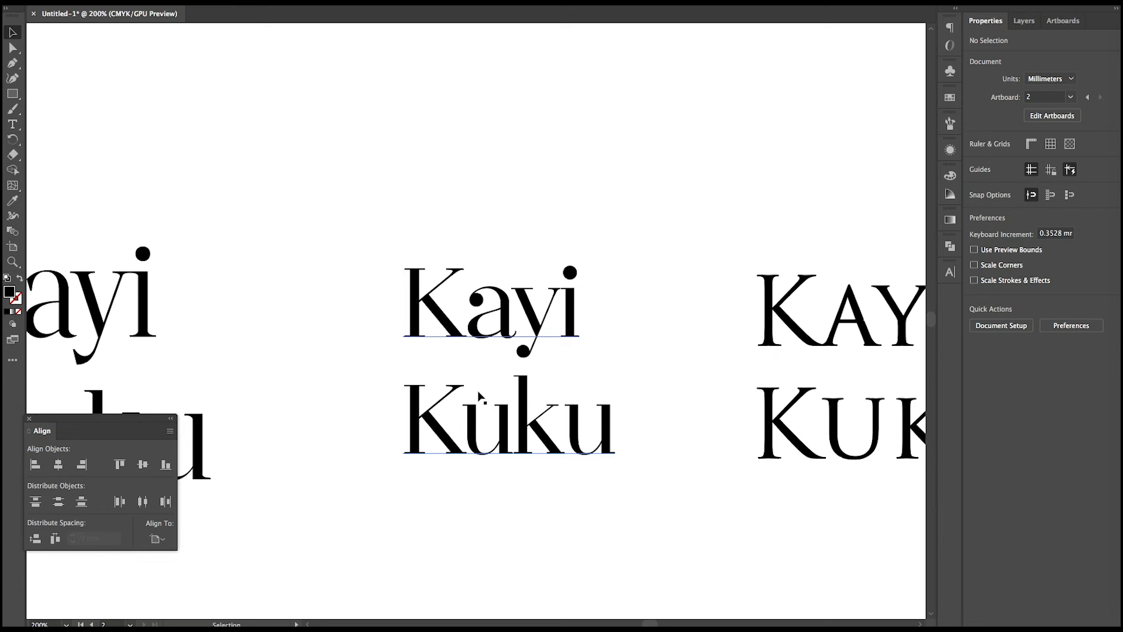
scroll(479, 396, "up", 1)
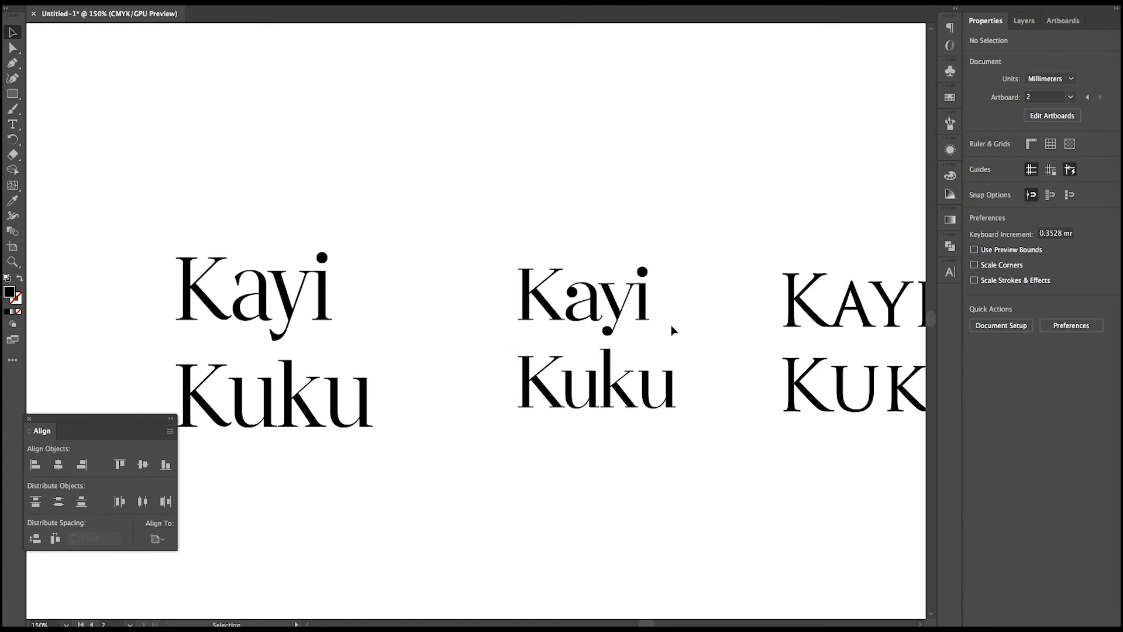
scroll(421, 402, "down", 1)
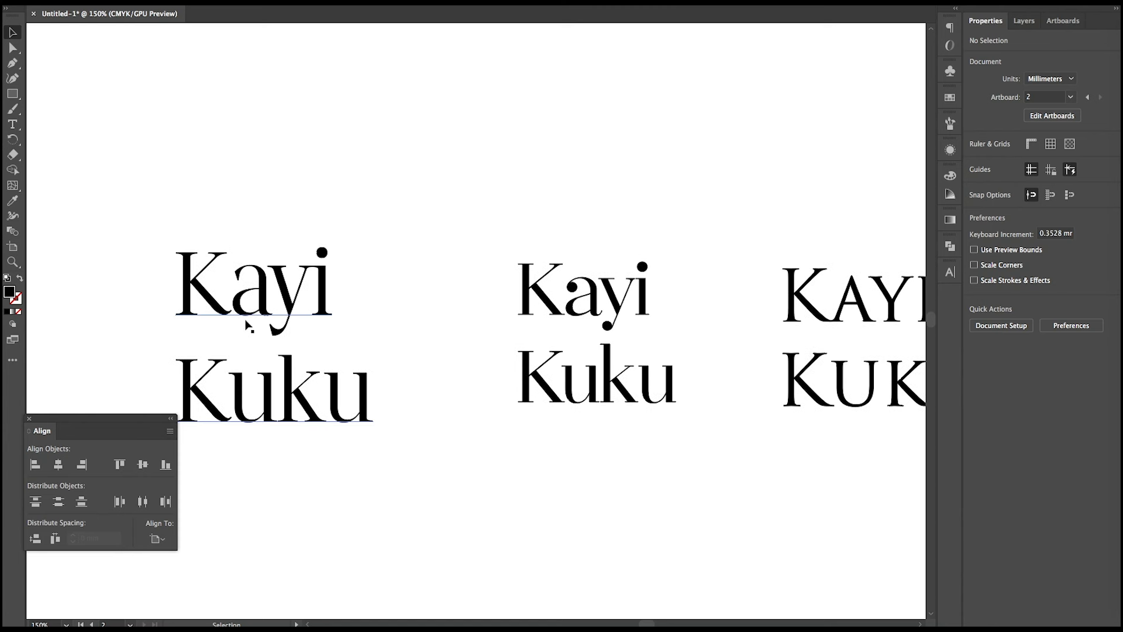
left_click(294, 313)
scroll(411, 363, "up", 1)
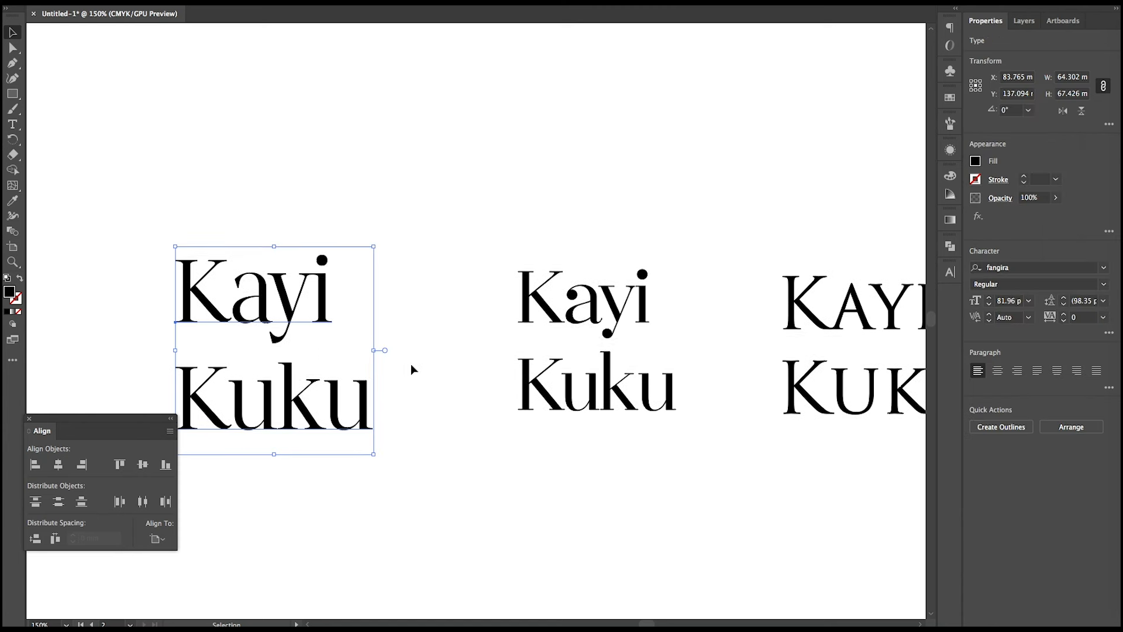
double_click(270, 336)
key("shift+Up")
left_click_drag(314, 303, 359, 316)
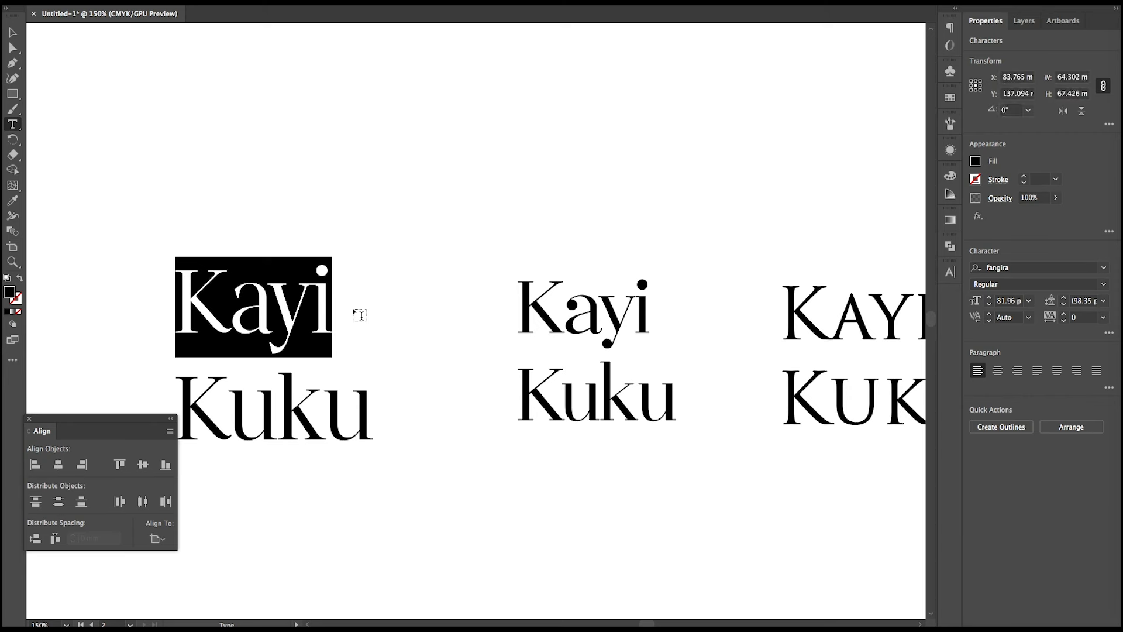
key("Escape")
Delete the other two Kayi Kuku samples and move the fangira wordmark to the upper-left area of the artboard.
scroll(430, 333, "down", 1)
left_click_drag(461, 271, 826, 423)
key("Delete")
left_click_drag(322, 386, 261, 290)
Duplicate the fangira wordmark to the right of the original and convert the copy into ungrouped letter outlines.
left_click_drag(277, 276, 561, 270)
right_click(559, 276)
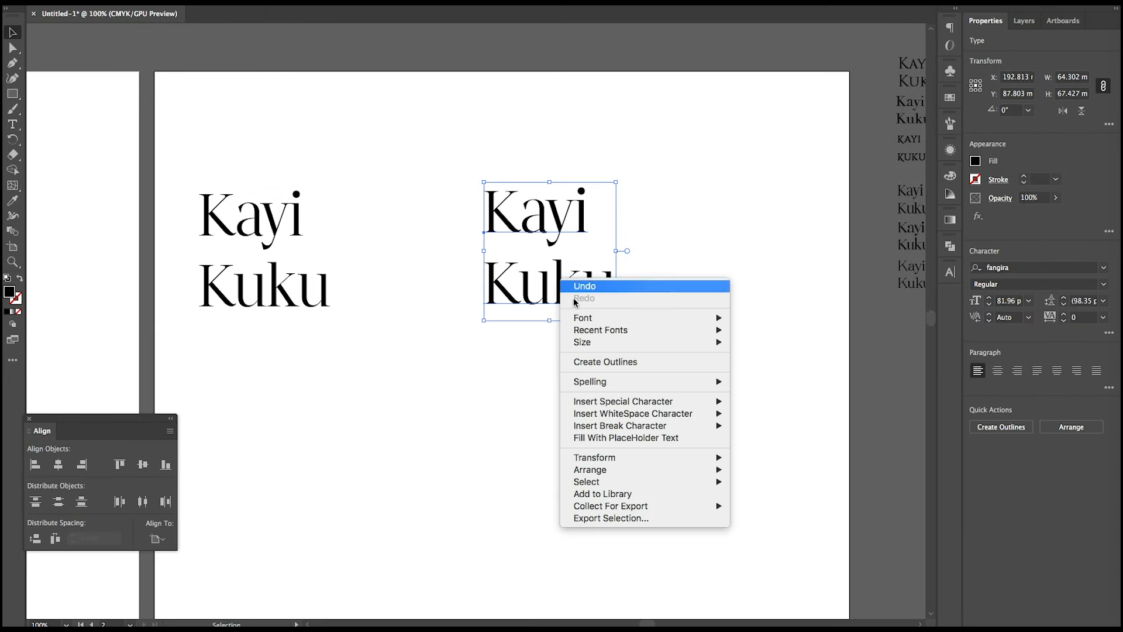
left_click(610, 363)
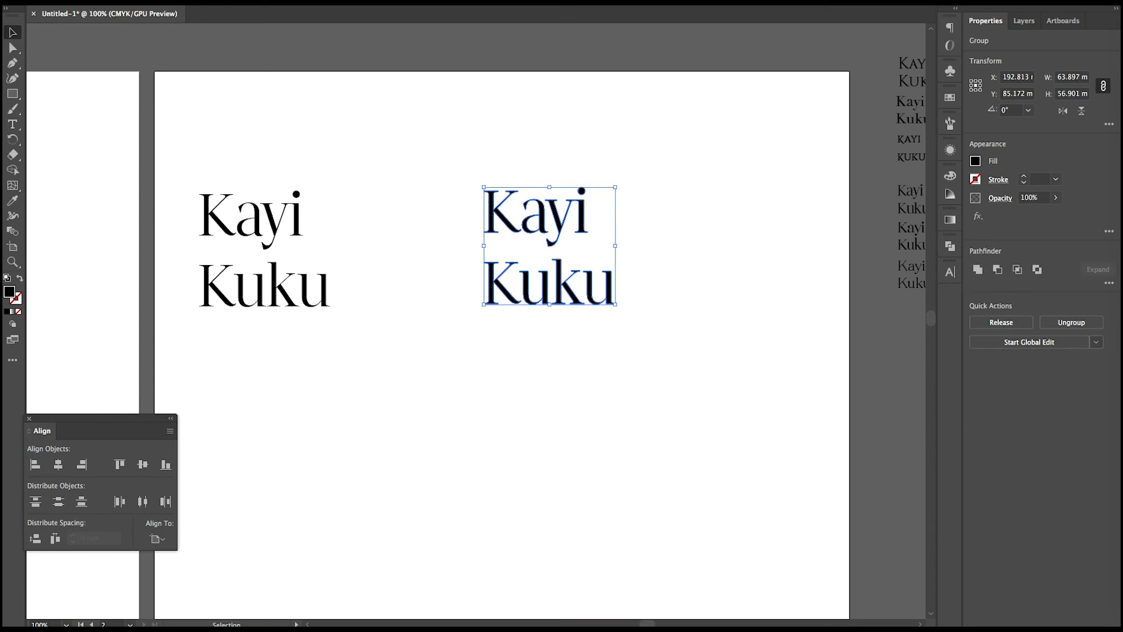
right_click(547, 223)
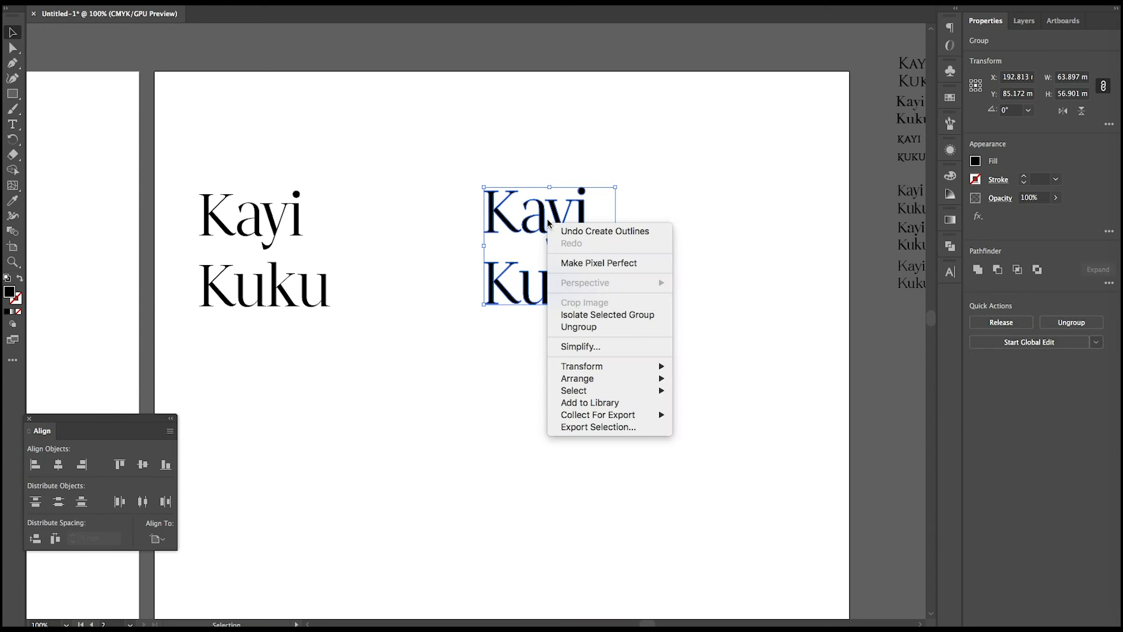
left_click(599, 331)
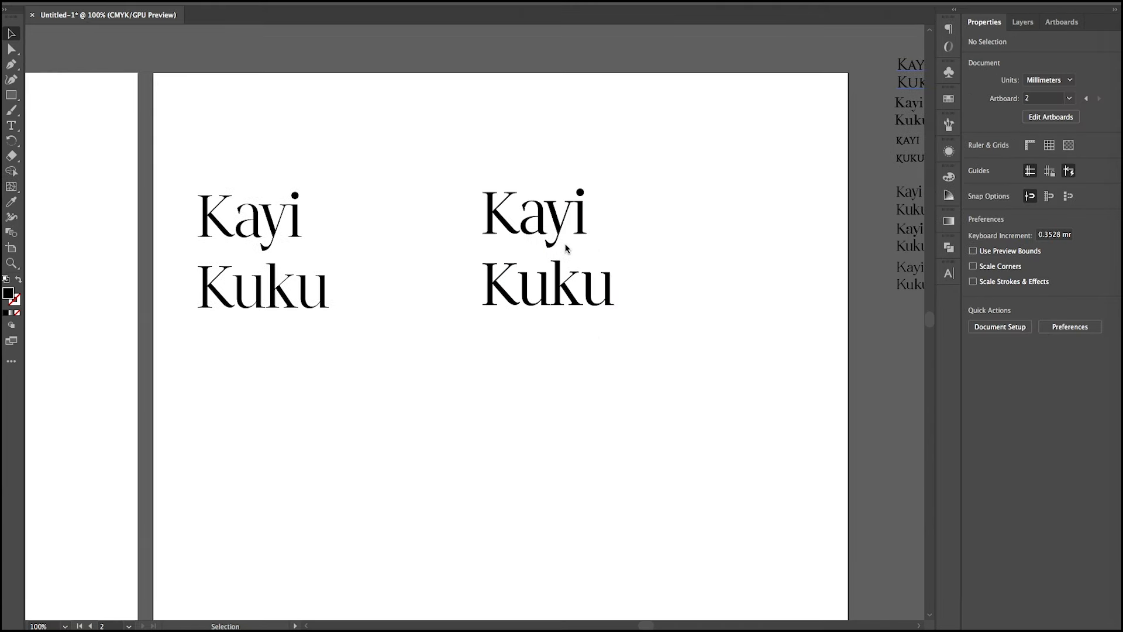
Move the outlined letters y and i to the right, and raise the a while bringing it closer to the K.
scroll(565, 245, "up", 3)
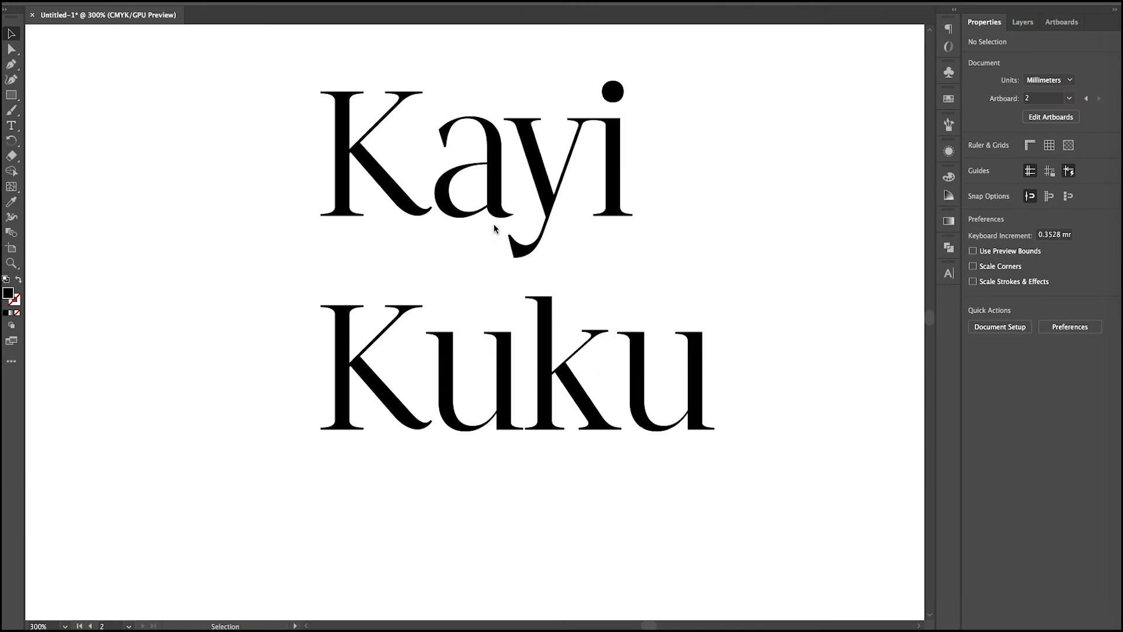
left_click(497, 207)
left_click_drag(606, 193, 732, 194)
left_click_drag(495, 201, 495, 173)
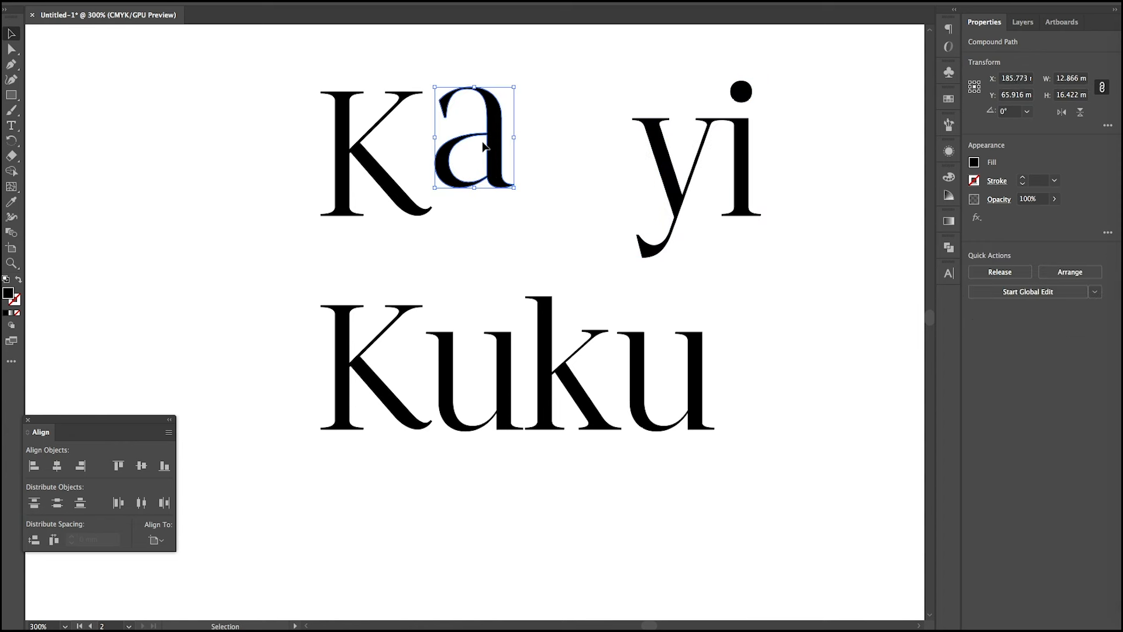
scroll(484, 142, "up", 2)
left_click_drag(512, 122, 502, 118)
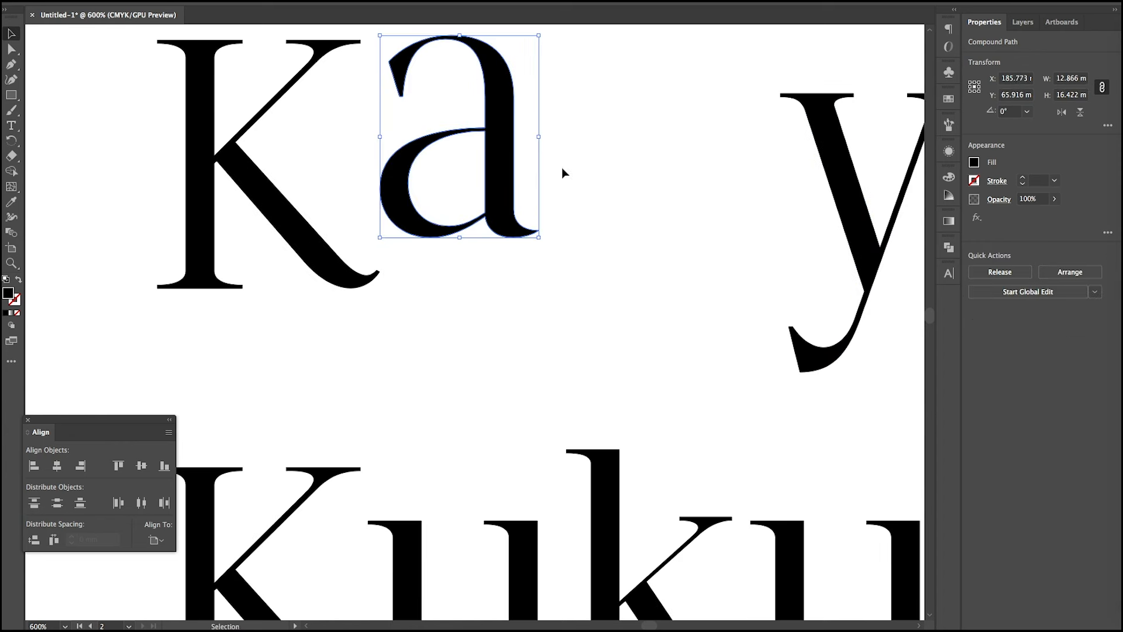
left_click(430, 297)
scroll(391, 125, "down", 1)
scroll(391, 125, "down", 2)
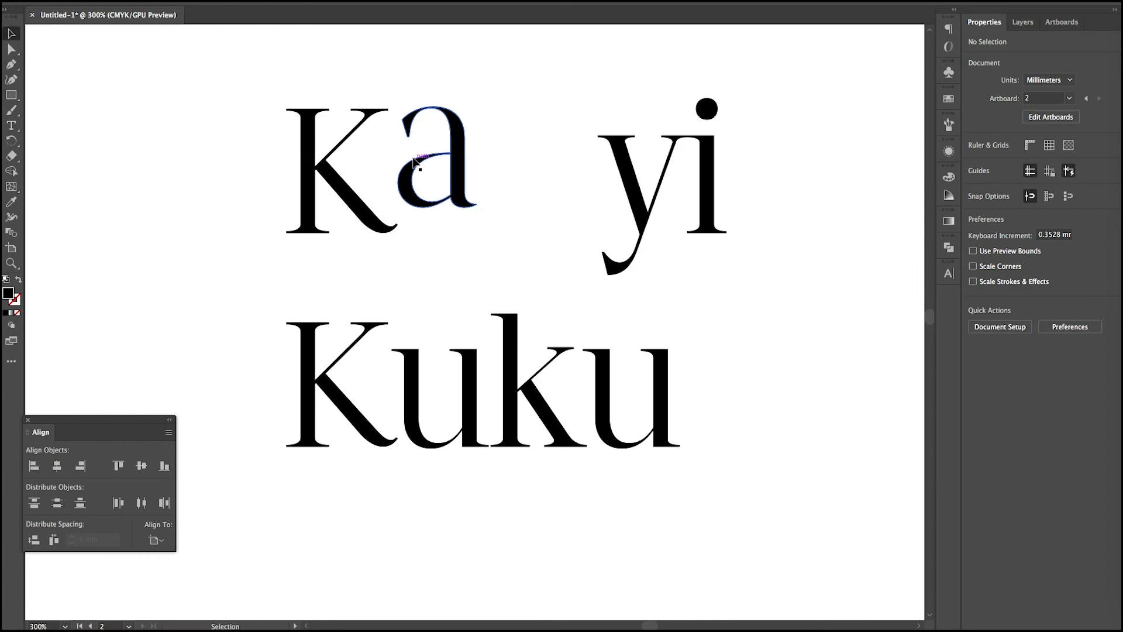
Show the rulers and align the raised a with a horizontal guide placed at the top of the upper K.
key("super+r")
left_click_drag(325, 30, 364, 109)
scroll(384, 119, "up", 2)
left_click_drag(544, 148, 539, 153)
Draw a curved Pen tool path starting inside the leg of the upper K and sweeping up beneath the a.
left_click(399, 341)
scroll(399, 341, "up", 1)
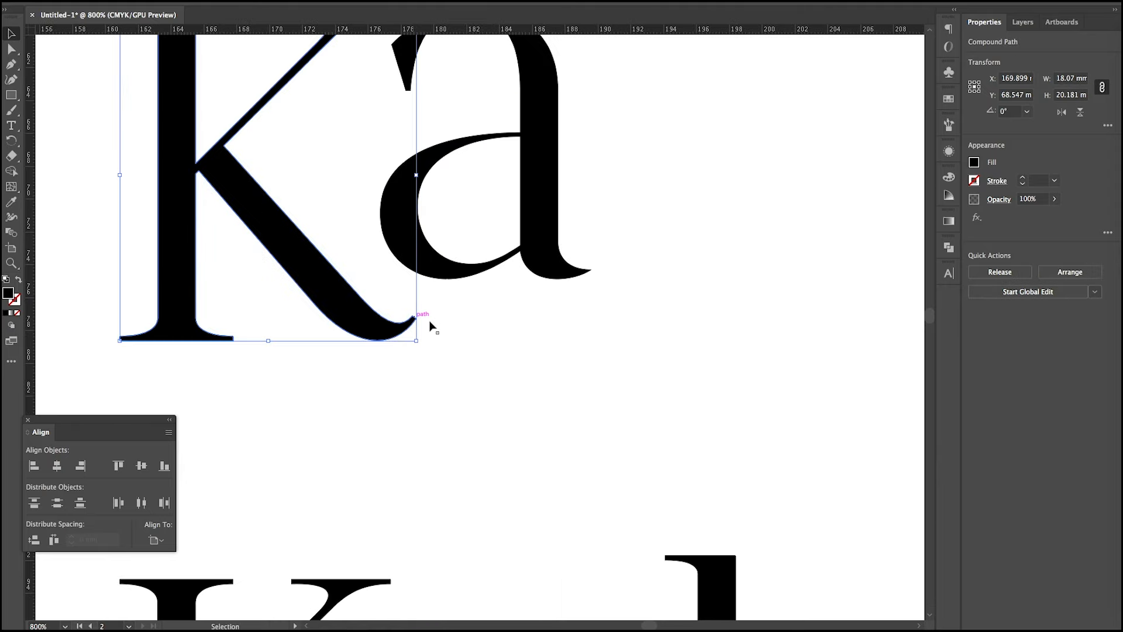
left_click(11, 65)
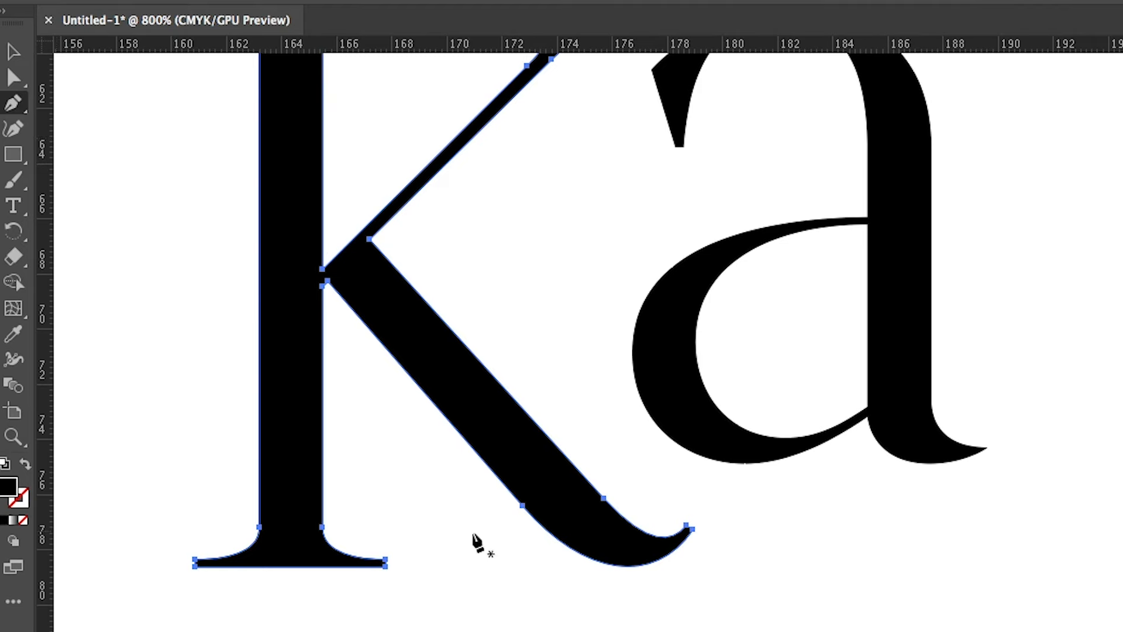
left_click(502, 434)
left_click_drag(681, 559, 785, 551)
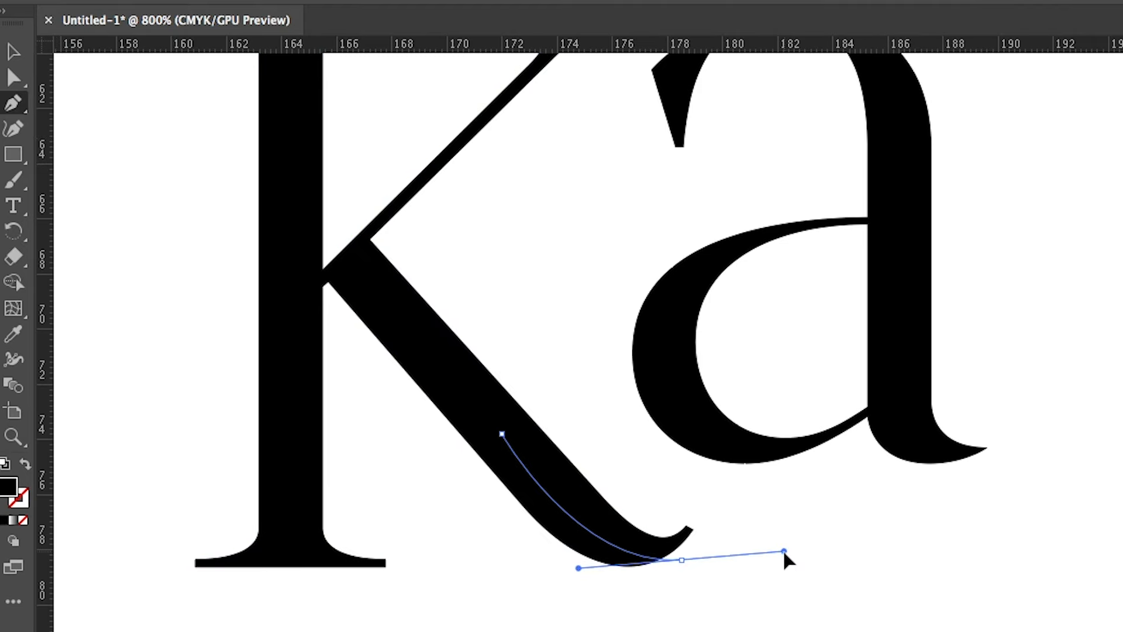
left_click(863, 496)
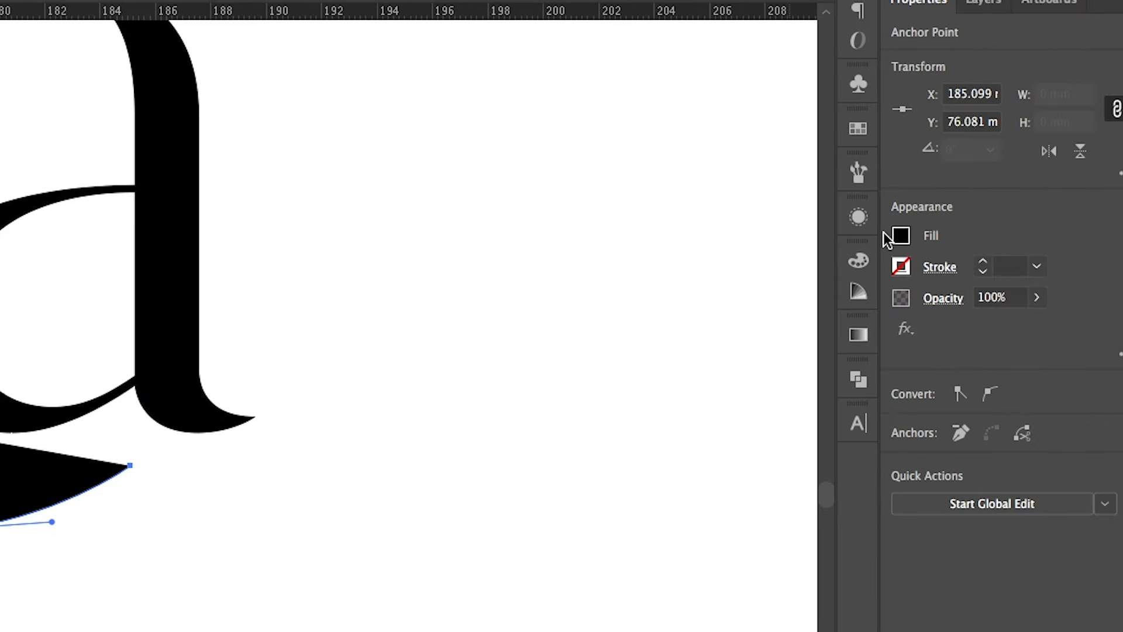
Remove the fill from the curved path and give it a black stroke.
left_click(975, 163)
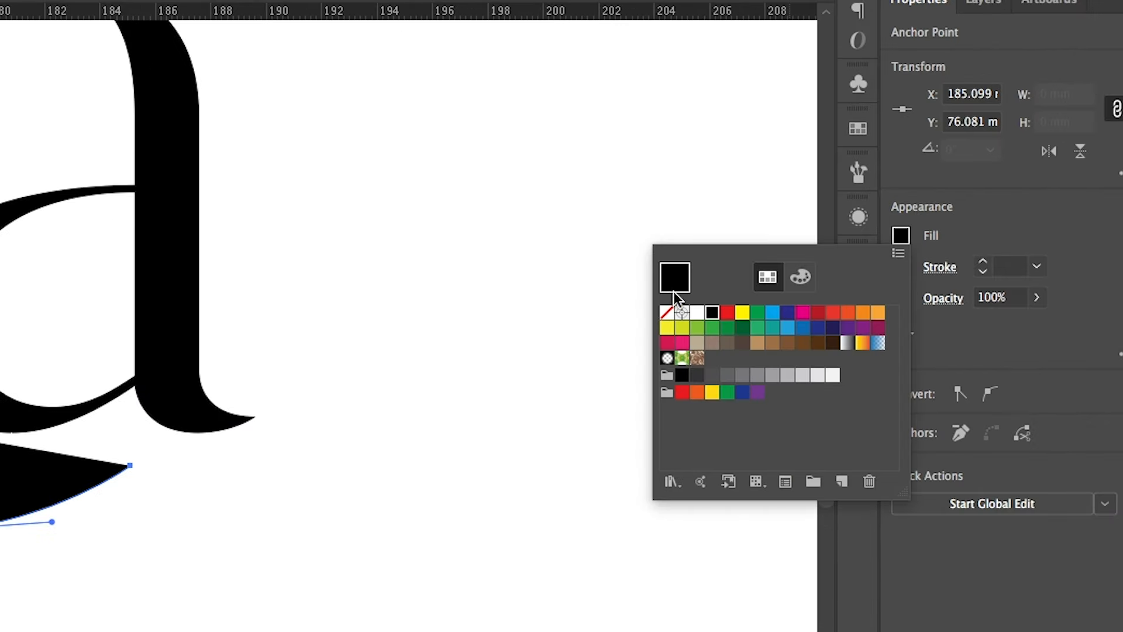
left_click(666, 313)
left_click(955, 265)
left_click(901, 266)
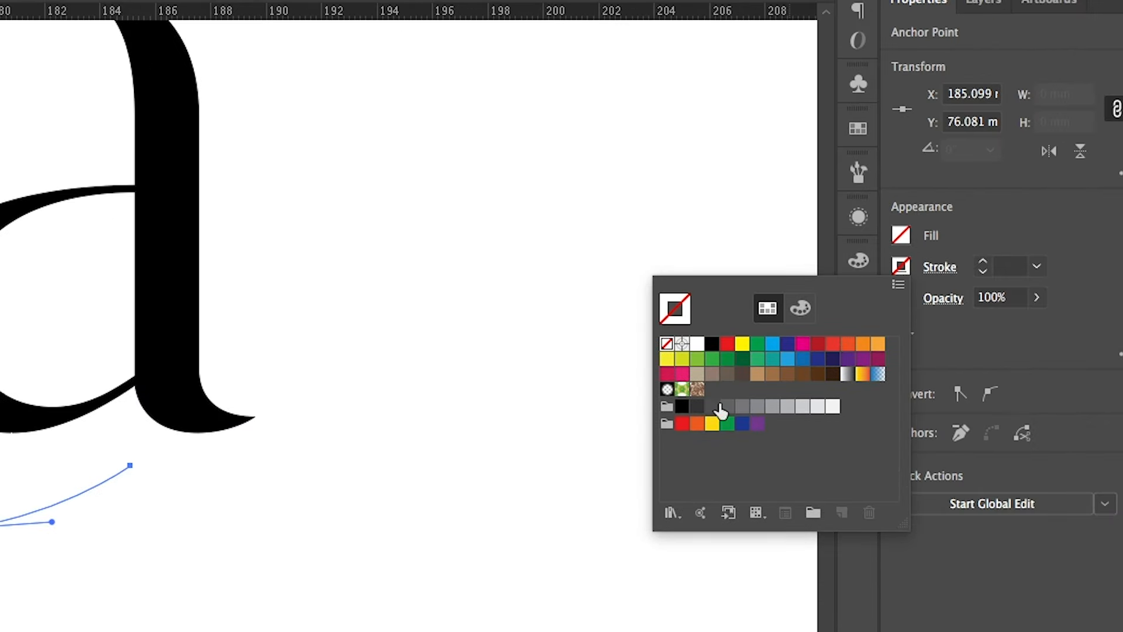
left_click(682, 406)
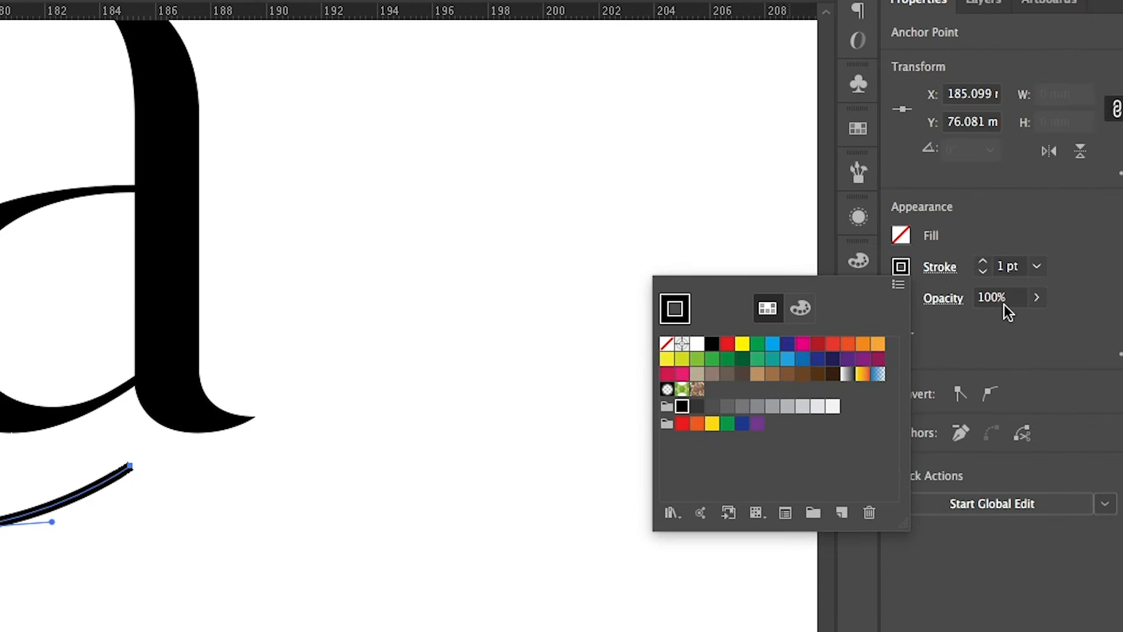
Set the curved path's stroke weight to 7 pt.
left_click(1036, 266)
left_click(1078, 575)
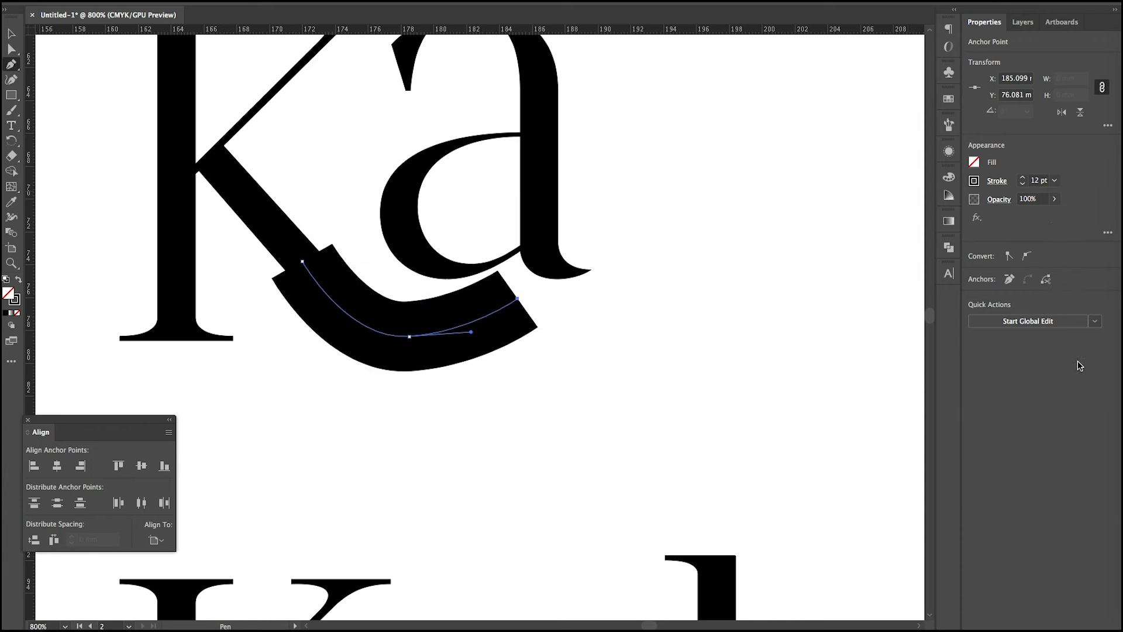
left_click(1054, 180)
left_click(1074, 320)
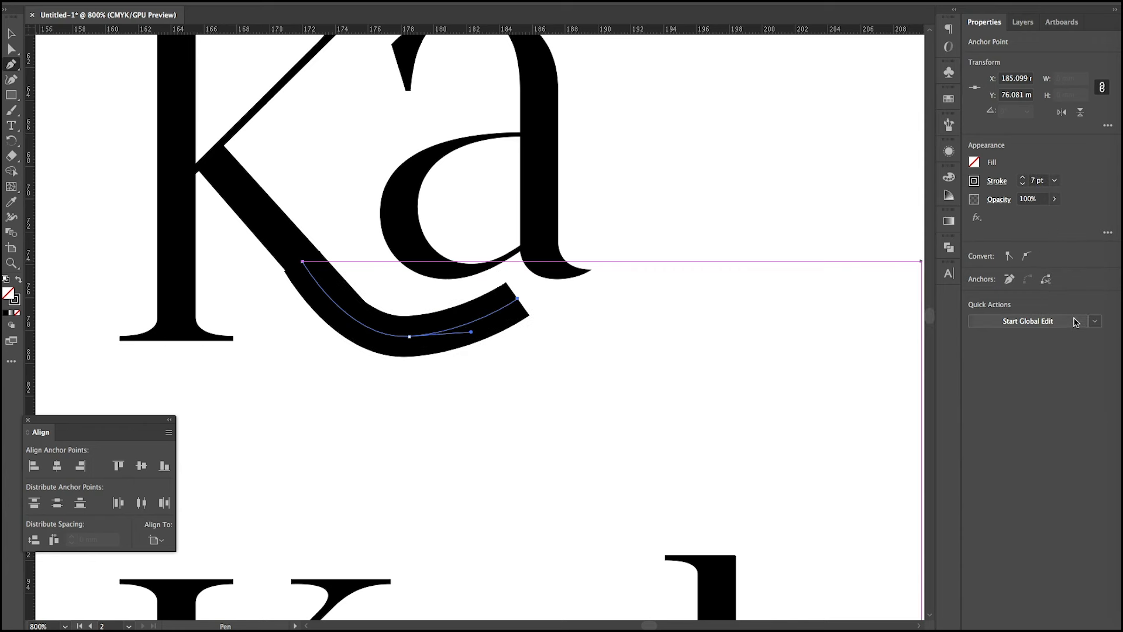
Reshape the curved path by shifting its middle anchor point up and right and raising its end point slightly.
left_click(12, 49)
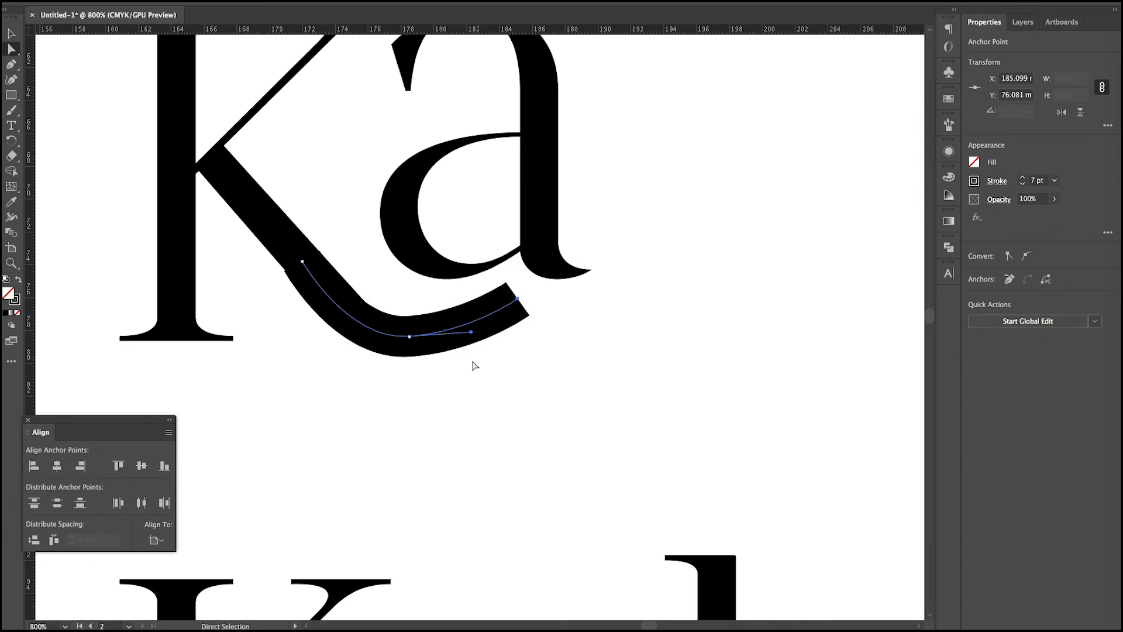
mouse_move(408, 339)
left_mouse_down()
mouse_move(451, 321)
mouse_move(424, 334)
left_mouse_up()
left_click_drag(519, 305, 523, 296)
left_click_drag(425, 332, 425, 329)
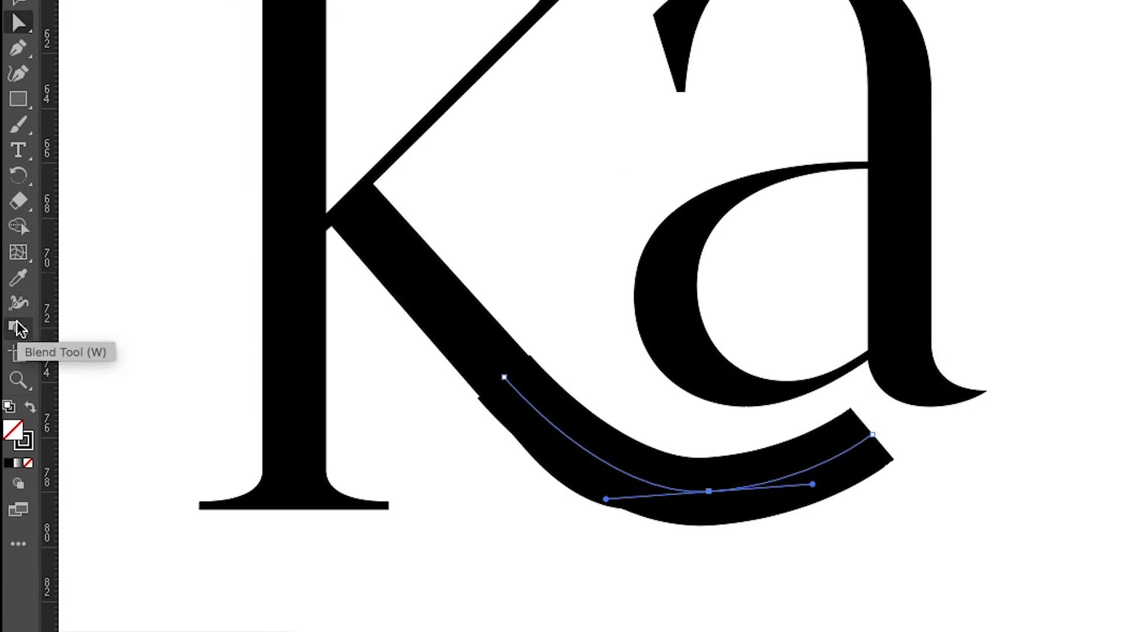
Taper the curved stroke to a fine point at its end beneath the a with the Width tool.
left_click(12, 217)
mouse_move(865, 450)
left_mouse_down()
mouse_move(893, 457)
mouse_move(883, 430)
mouse_move(870, 433)
left_mouse_up()
key("v")
left_click(852, 493)
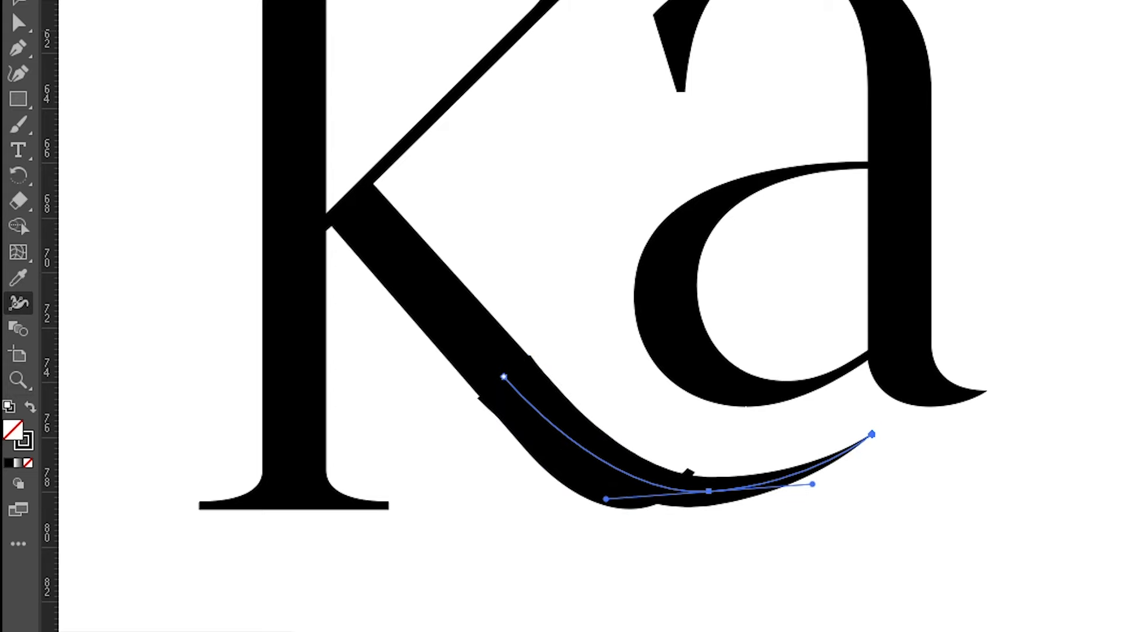
Erase the lower part of the upper K's original leg, leaving the curved stroke intact.
left_click(347, 310)
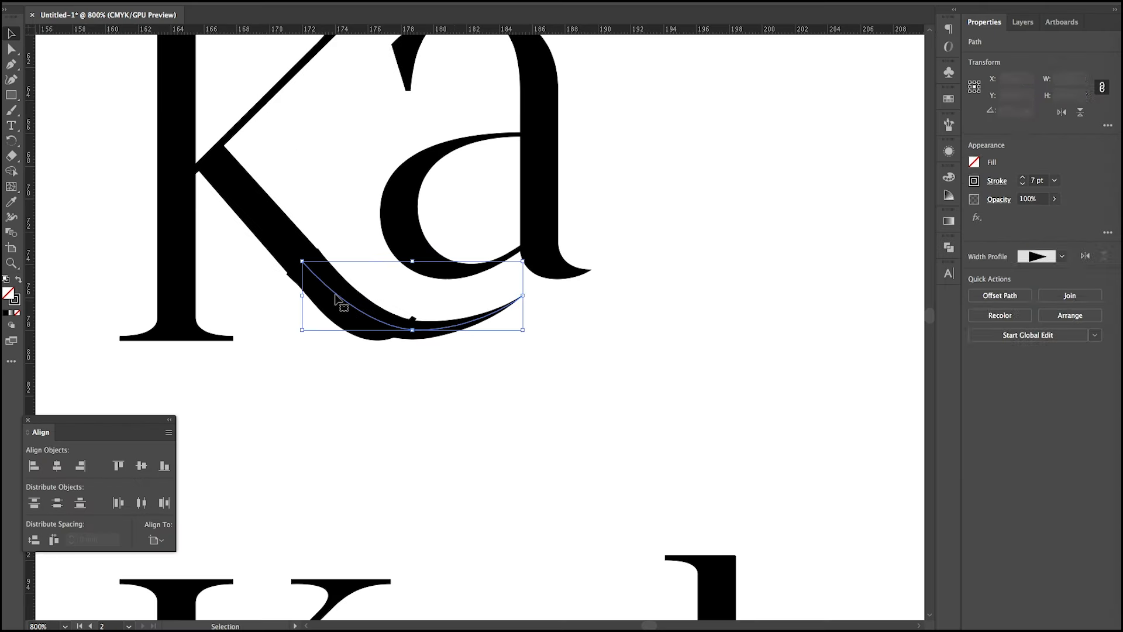
left_click(276, 252)
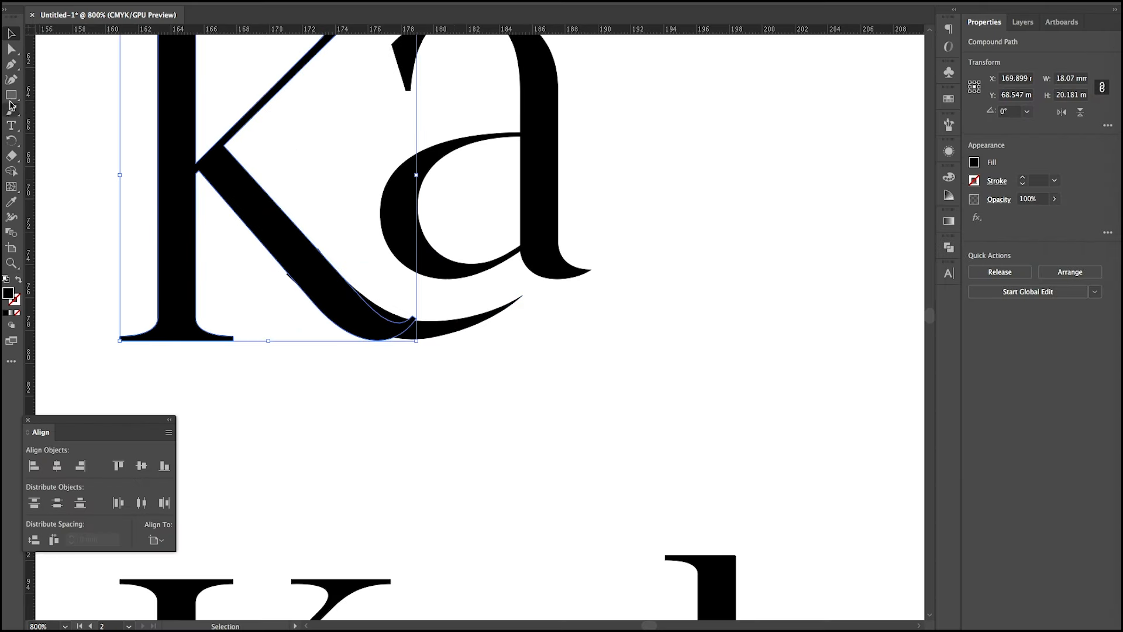
left_click(12, 156)
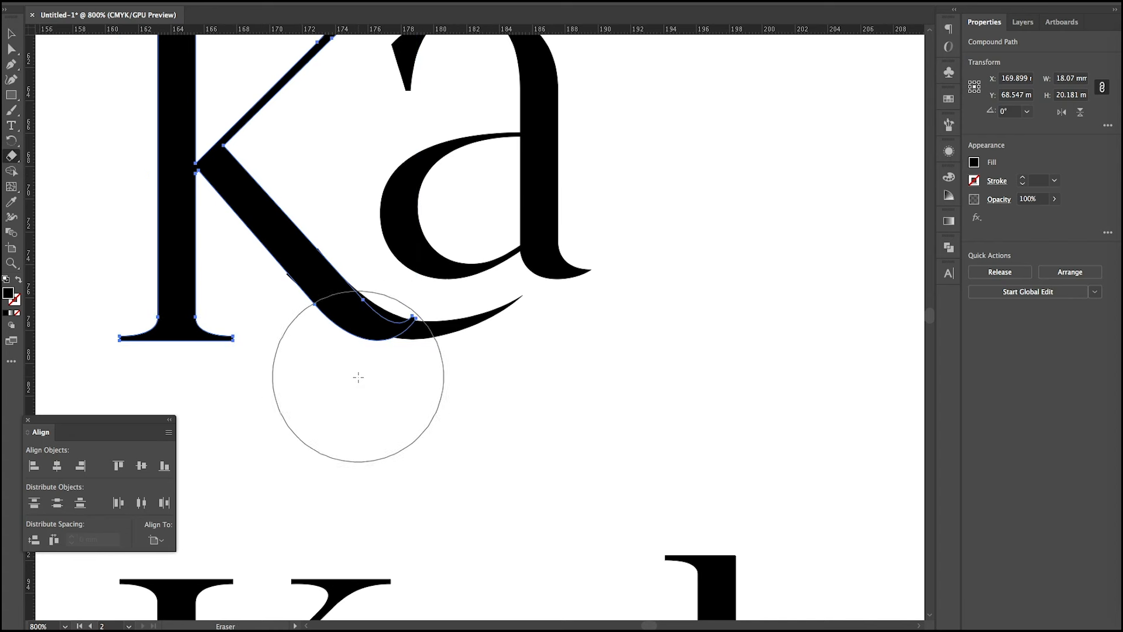
mouse_move(377, 356)
left_mouse_down()
mouse_move(386, 348)
mouse_move(341, 313)
mouse_move(295, 249)
left_mouse_up()
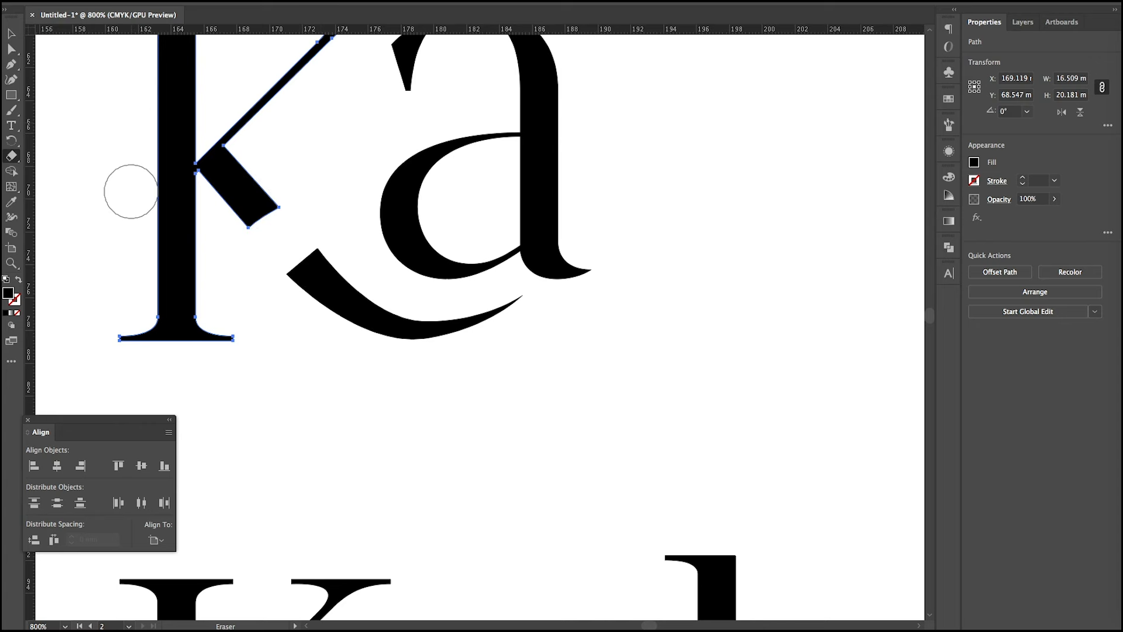
Extend the start of the curved path further up over the remaining stub of the K's leg.
left_click(7, 51)
left_click(308, 269)
scroll(298, 258, "up", 1)
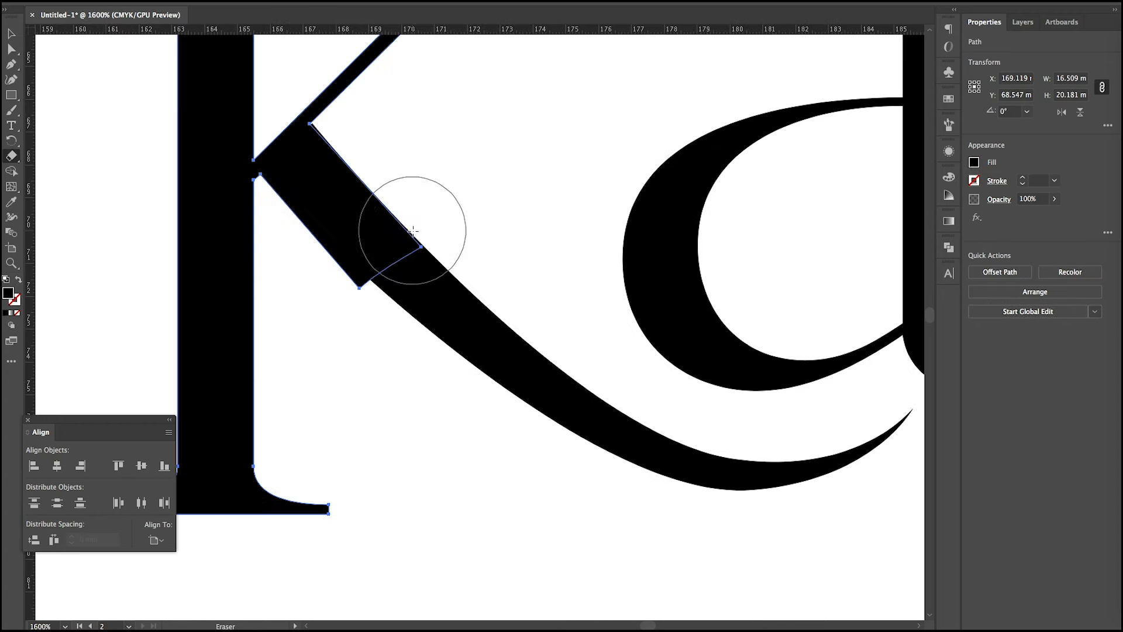
Erase the remaining stub of the K's original leg with a smaller Eraser brush, up to the arm.
key("bracketleft")
key("bracketleft")
key("bracketleft")
key("bracketleft")
mouse_move(422, 222)
left_mouse_down()
mouse_move(399, 231)
mouse_move(418, 253)
mouse_move(357, 219)
mouse_move(374, 220)
mouse_move(317, 229)
mouse_move(340, 171)
left_mouse_up()
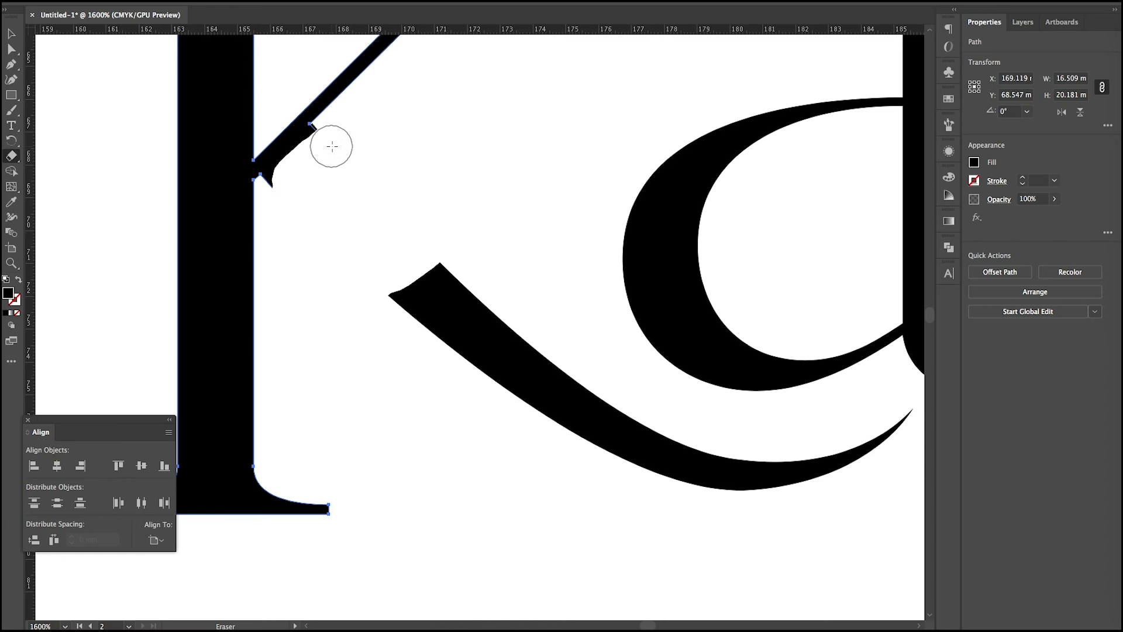
key("ctrl+z")
Extend the curved path up to the junction with the K's arm and give it a 6.3 pt stroke.
left_click(10, 34)
left_click(346, 226)
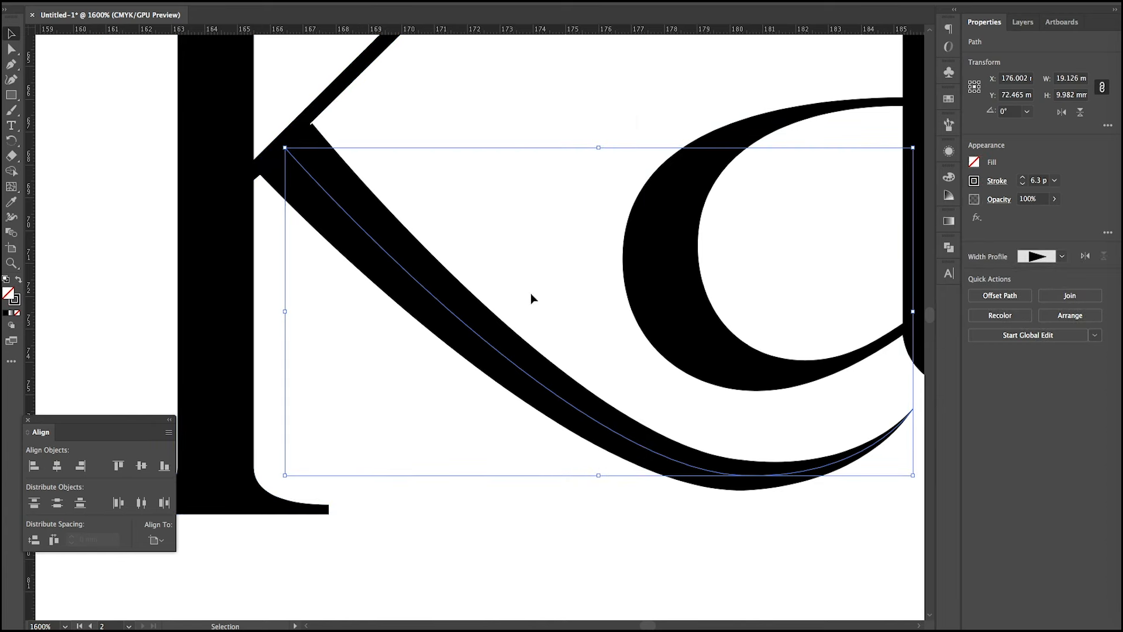
Isolate the K and remove the extra anchor points along the rough erased edge beneath its arm.
double_click(316, 112)
scroll(251, 143, "up", 2)
key("a")
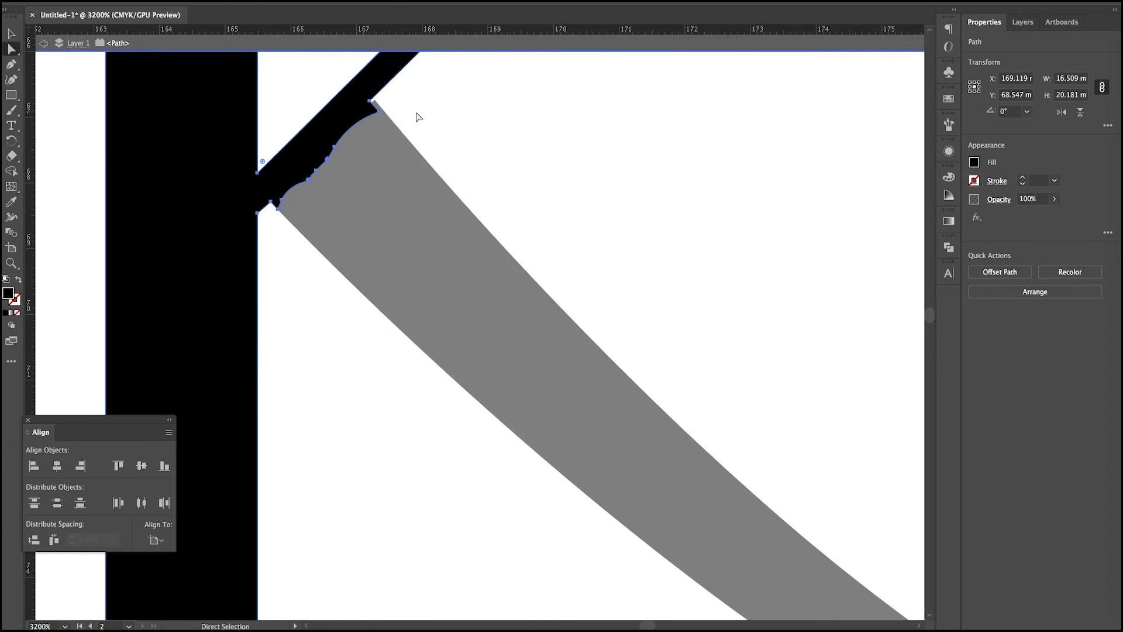
left_click(378, 111)
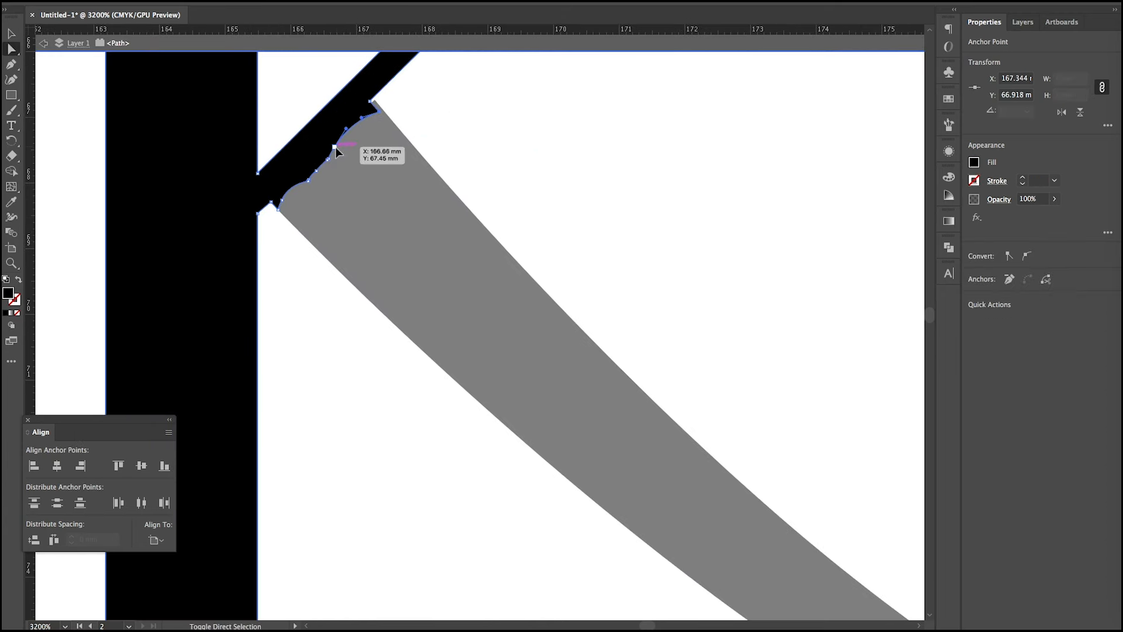
left_click(1010, 278)
left_click(308, 181, "shift")
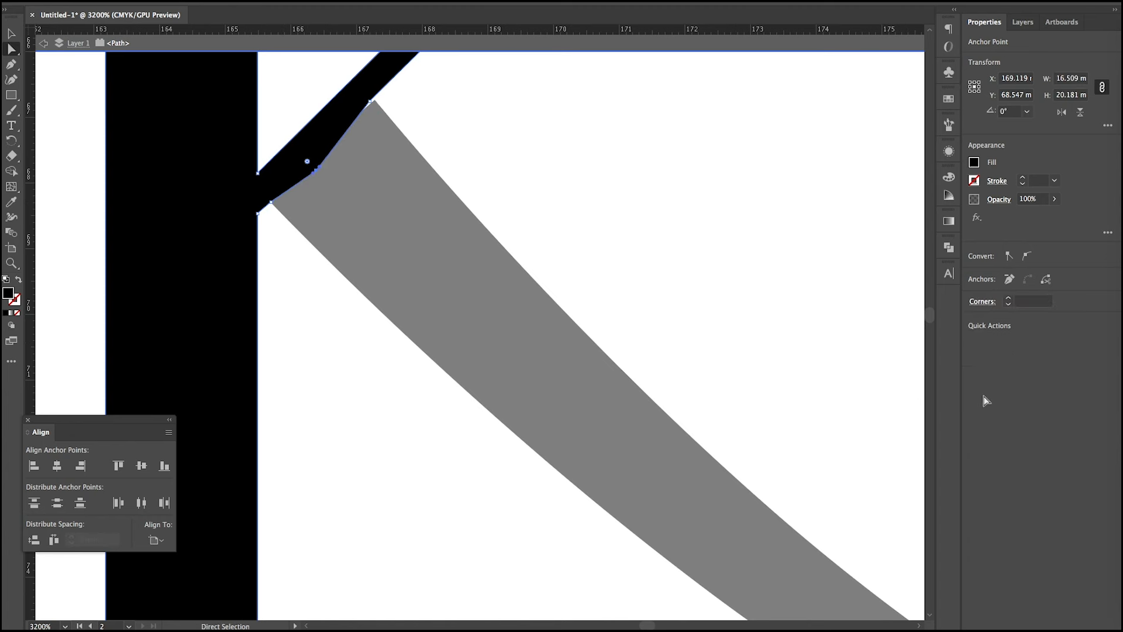
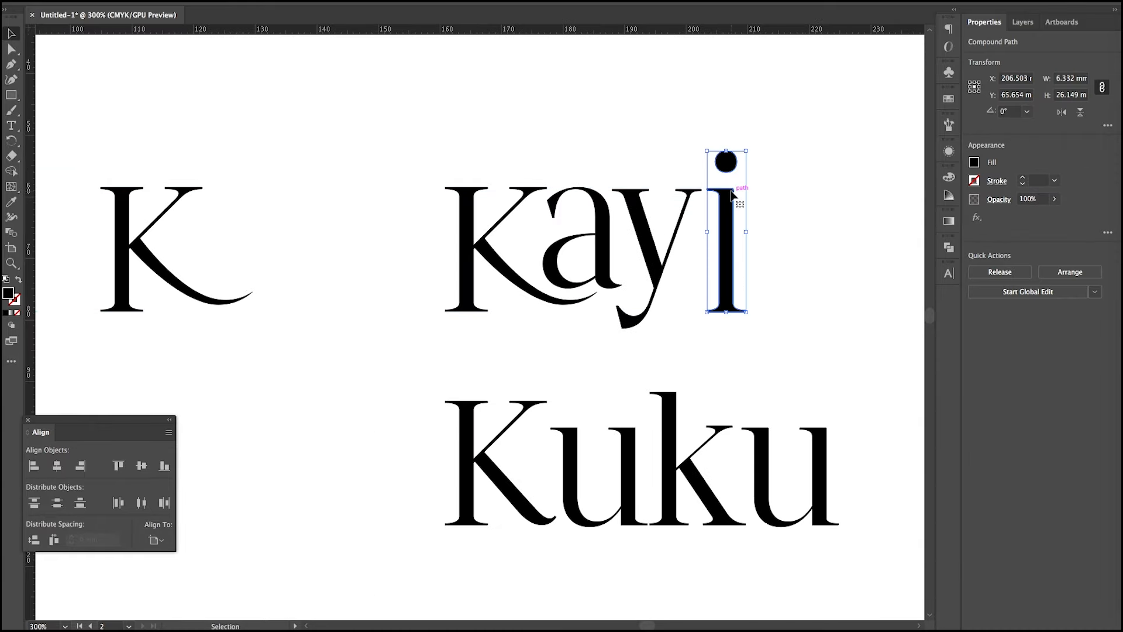
Separate the parts of the outlined i in the customized Kayi and delete its round dot.
right_click(727, 165)
left_click(837, 276)
left_click(837, 276)
left_click(725, 166)
right_click(725, 166)
left_click(828, 245)
left_click(723, 166)
key("Delete")
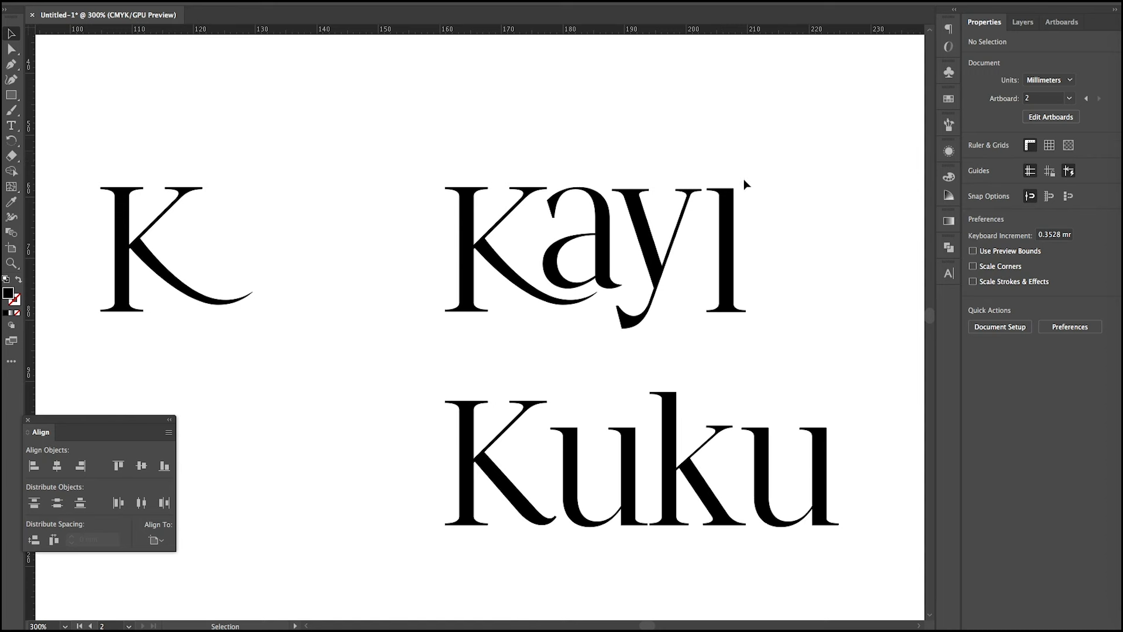
Build a leaf shape above the i by keeping only the overlap of two side-by-side circles with the Shape Builder.
left_click(13, 65)
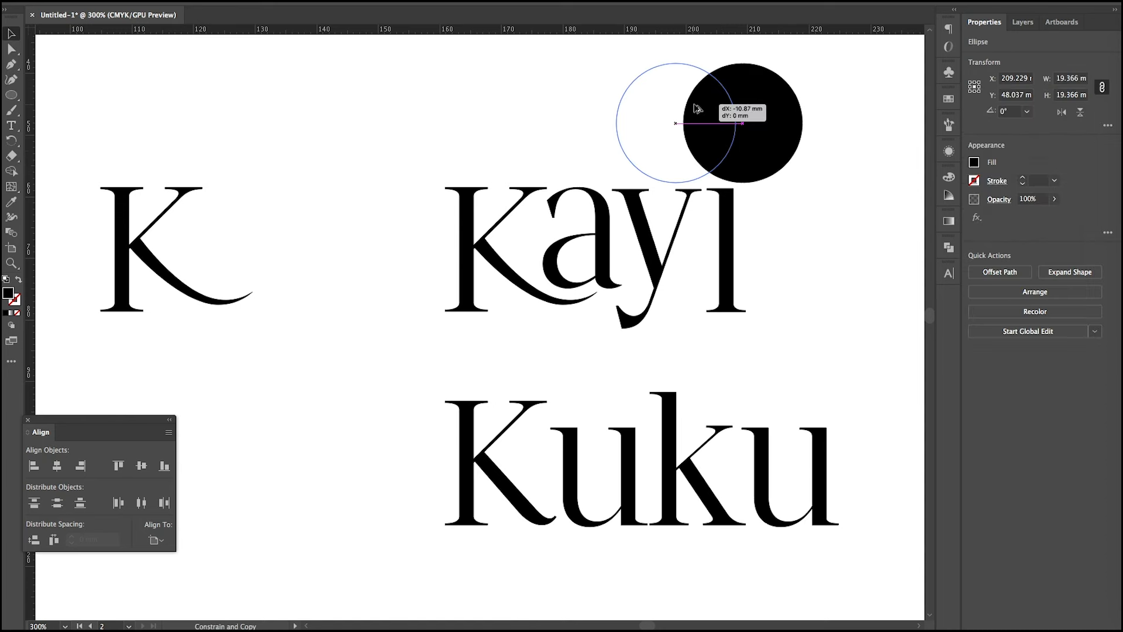
left_click_drag(712, 110, 696, 110)
left_click(749, 126, "shift")
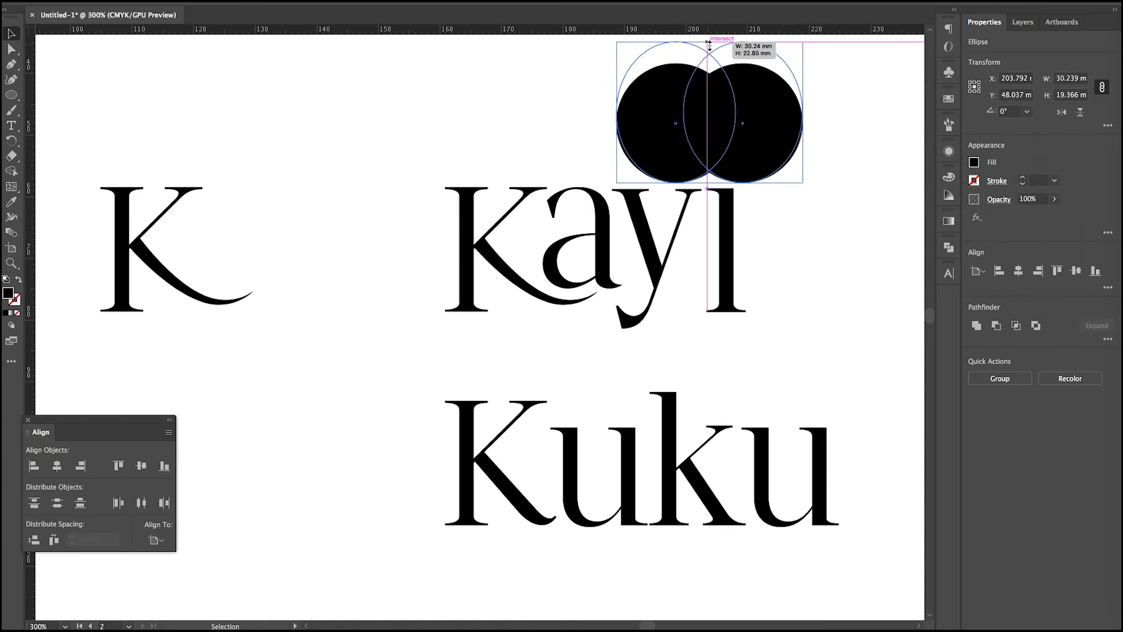
left_click(12, 170)
left_click(643, 117, "alt")
left_click(772, 123, "alt")
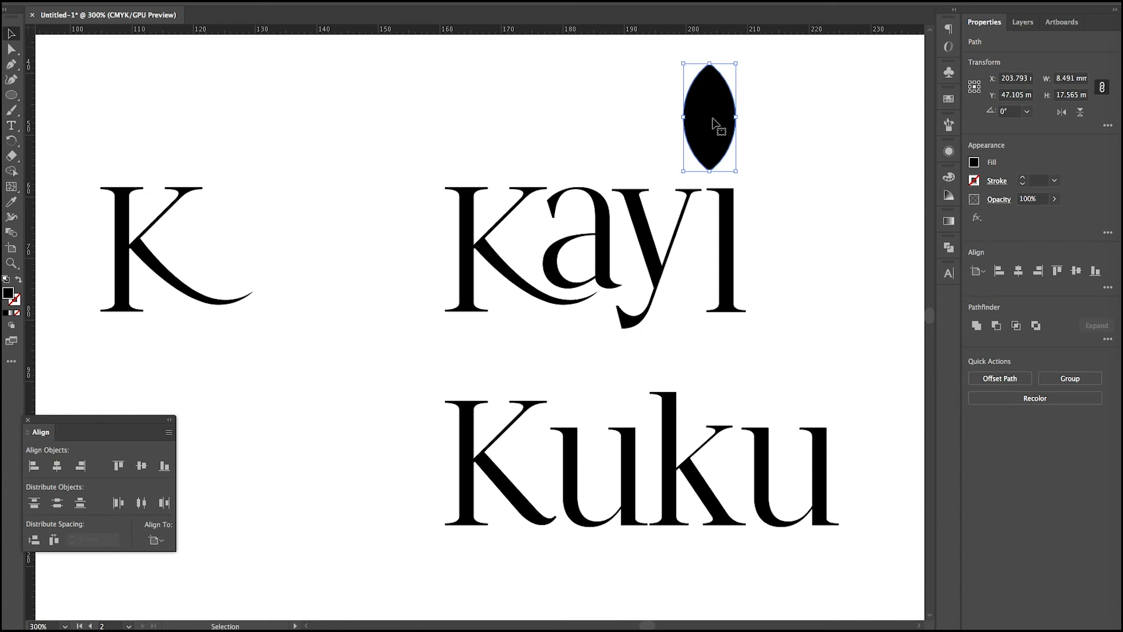
Scale down the leaf shape and refine its outline above the i.
left_click_drag(731, 107, 703, 135)
scroll(749, 119, "up", 5)
left_click(742, 194)
scroll(720, 88, "up", 2)
key("a")
left_click(747, 204)
key("v")
left_click_drag(659, 223, 690, 262)
key("Delete")
key("super+z")
left_click(647, 222)
key("Delete")
Finish the right-leaning leaf and place it just above the i's stem in place of the dot.
key("a")
left_click(615, 246)
left_click(10, 35)
left_click_drag(651, 331, 625, 318)
left_click(722, 298)
left_click_drag(625, 277, 661, 301)
left_click(718, 310)
scroll(718, 310, "down", 8)
scroll(717, 341, "up", 4)
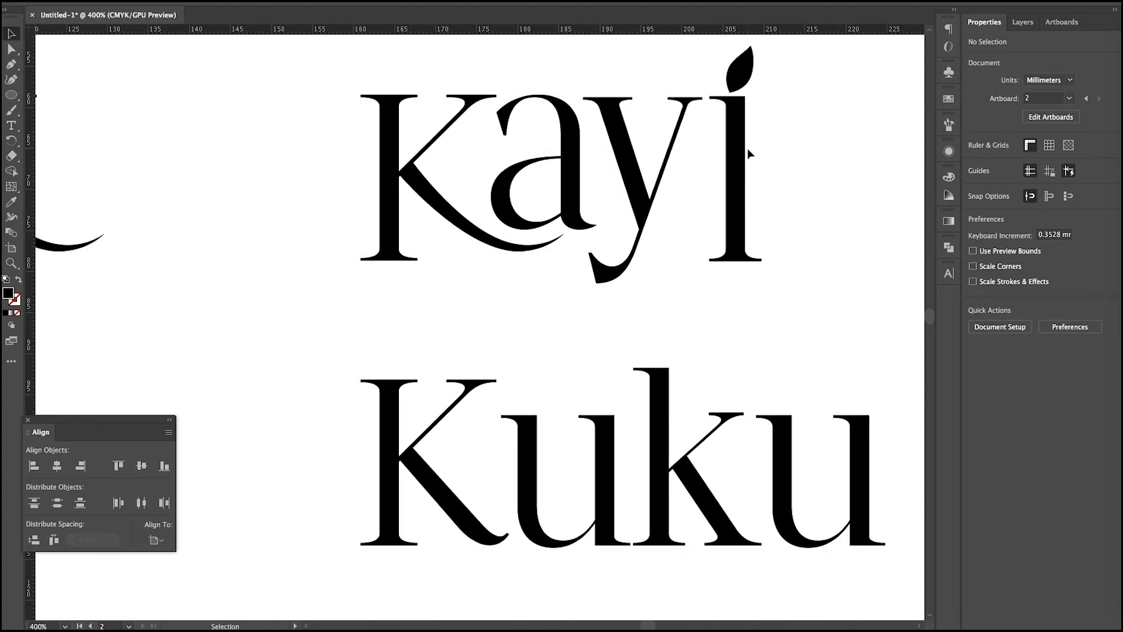
left_click(739, 138)
left_click_drag(734, 142, 737, 143)
left_click(808, 93)
Move the K and k out of the second Kuku wordmark into the free space beside it.
scroll(807, 93, "down", 2)
left_click(734, 319)
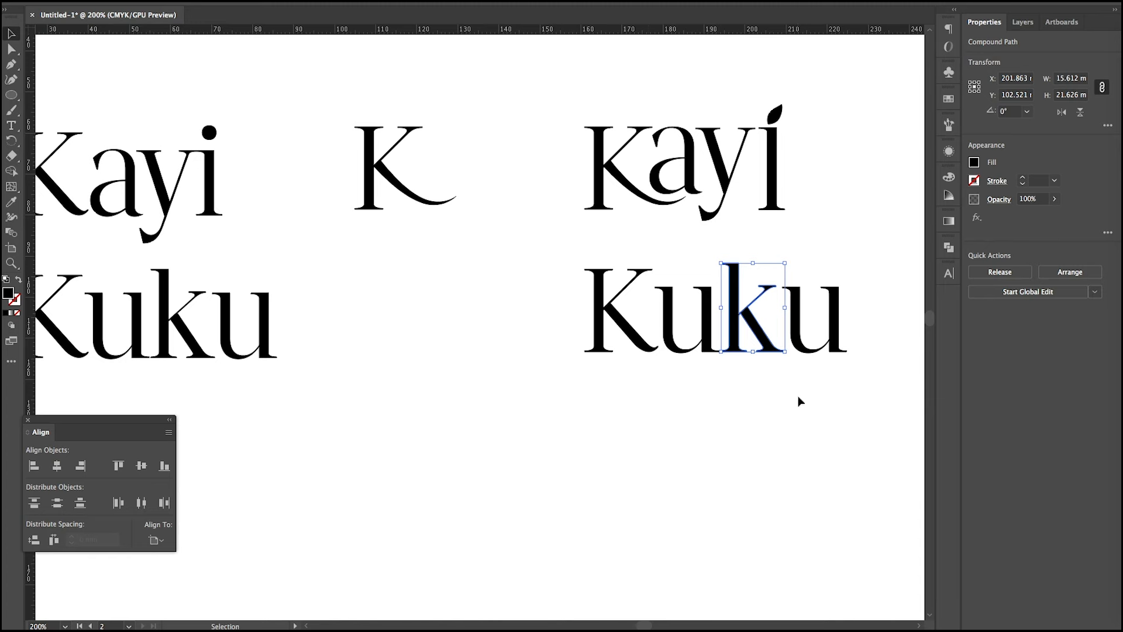
left_click(600, 326, "shift")
left_click_drag(738, 342, 465, 342)
left_click(325, 318)
Duplicate the swash K of Kayi straight down in front of the first u of Kuku.
left_click(602, 186)
left_click(639, 322)
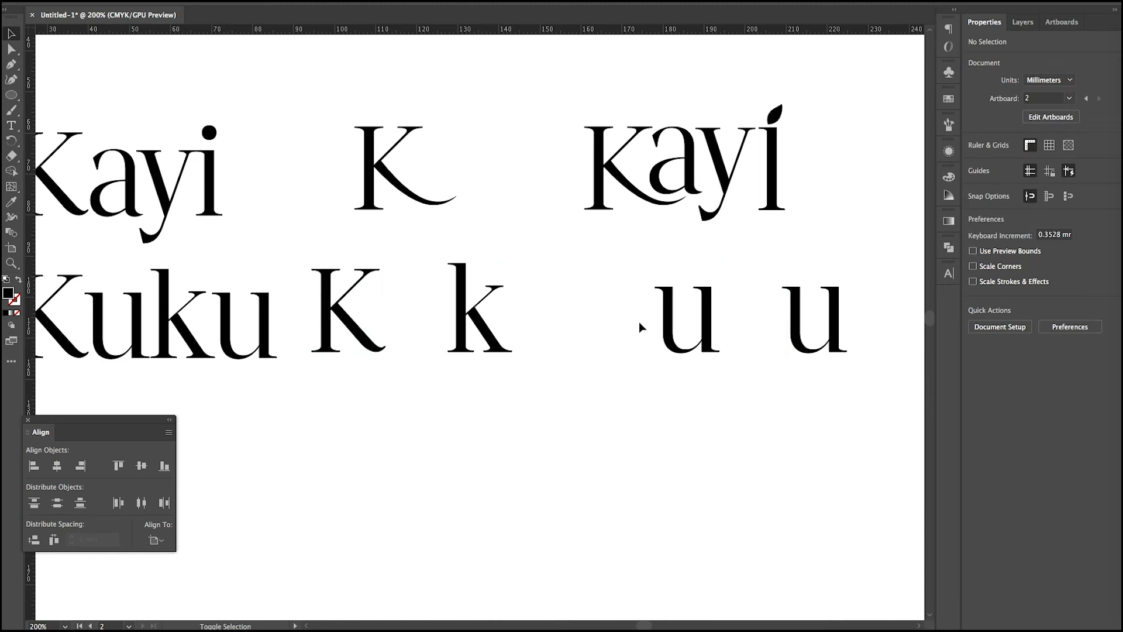
left_click_drag(623, 181, 638, 343, "alt+shift")
left_click(717, 362)
scroll(718, 353, "up", 3)
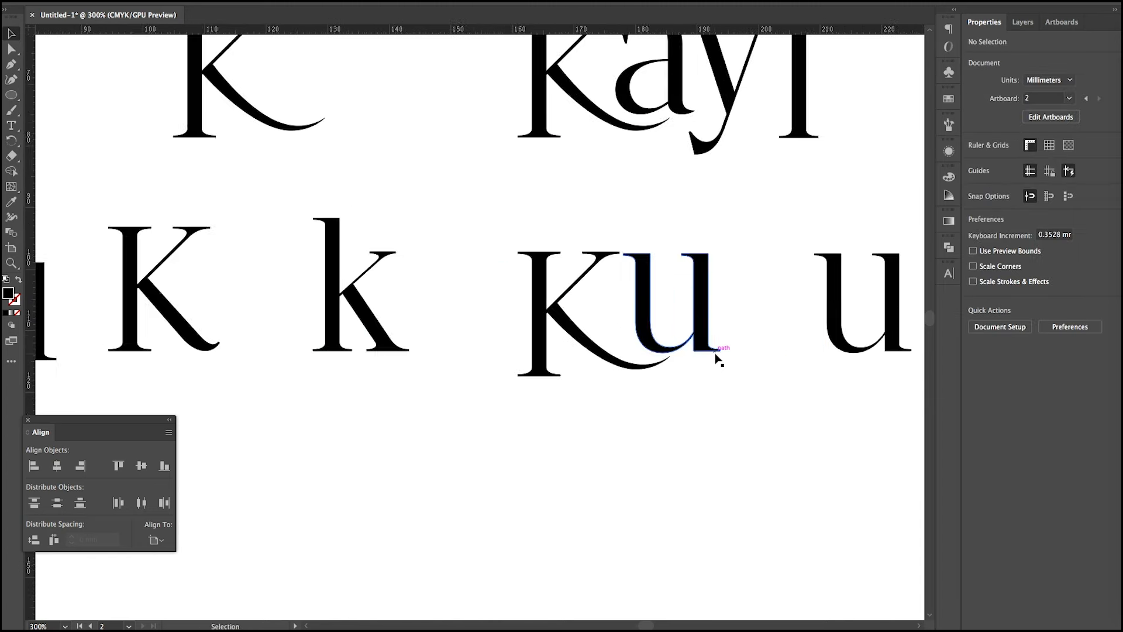
scroll(658, 380, "down", 2)
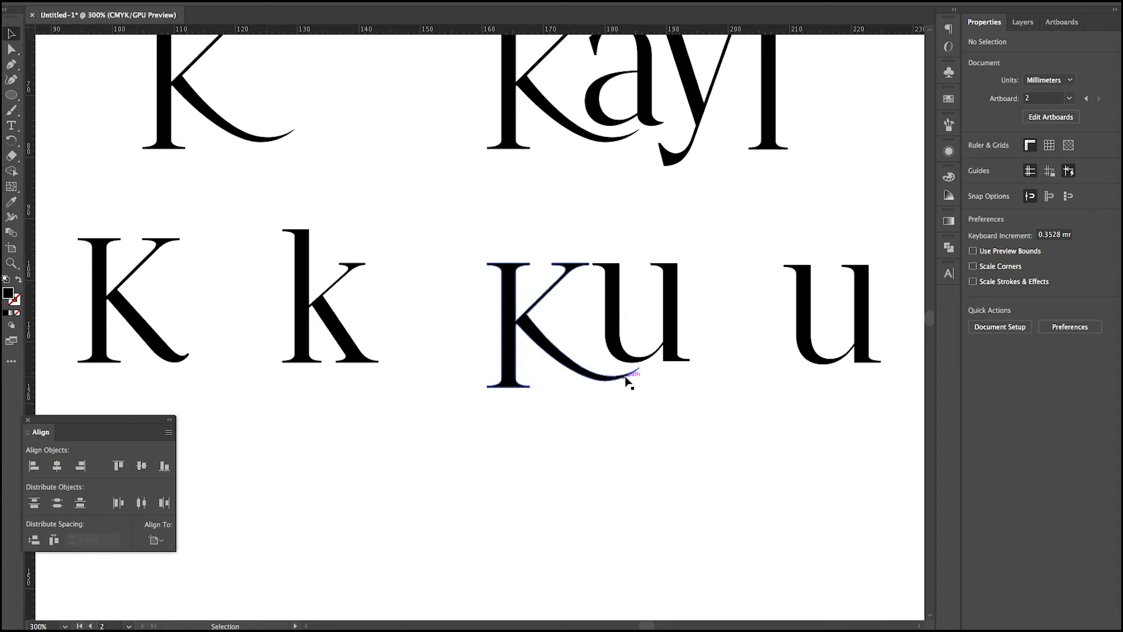
Duplicate the swash K after the first u and replace the last u with a copy of the first one.
left_click_drag(536, 340, 731, 341, "alt+shift")
left_click_drag(810, 332, 814, 330)
key("Delete")
left_click_drag(600, 289, 813, 310, "alt+shift")
left_click_drag(876, 432, 555, 284)
scroll(690, 343, "down", 2)
left_click(800, 417)
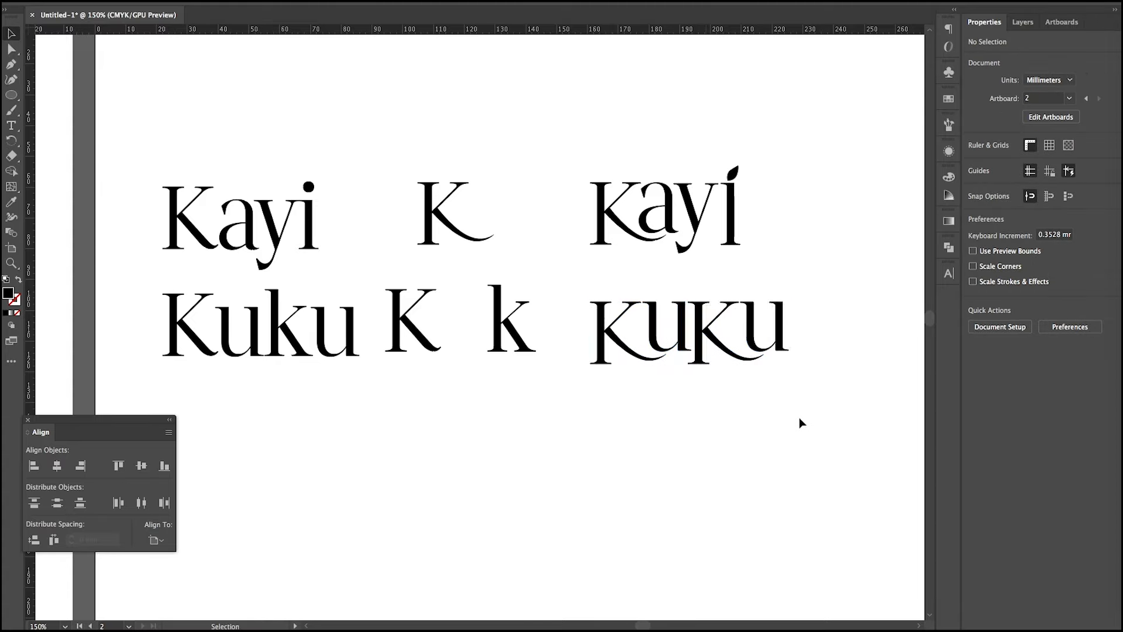
Shorten the first u of Kuku by raising its lower anchor points.
scroll(725, 311, "up", 3)
left_click(598, 319)
key("a")
left_click_drag(637, 427, 637, 427)
key("shift+Up")
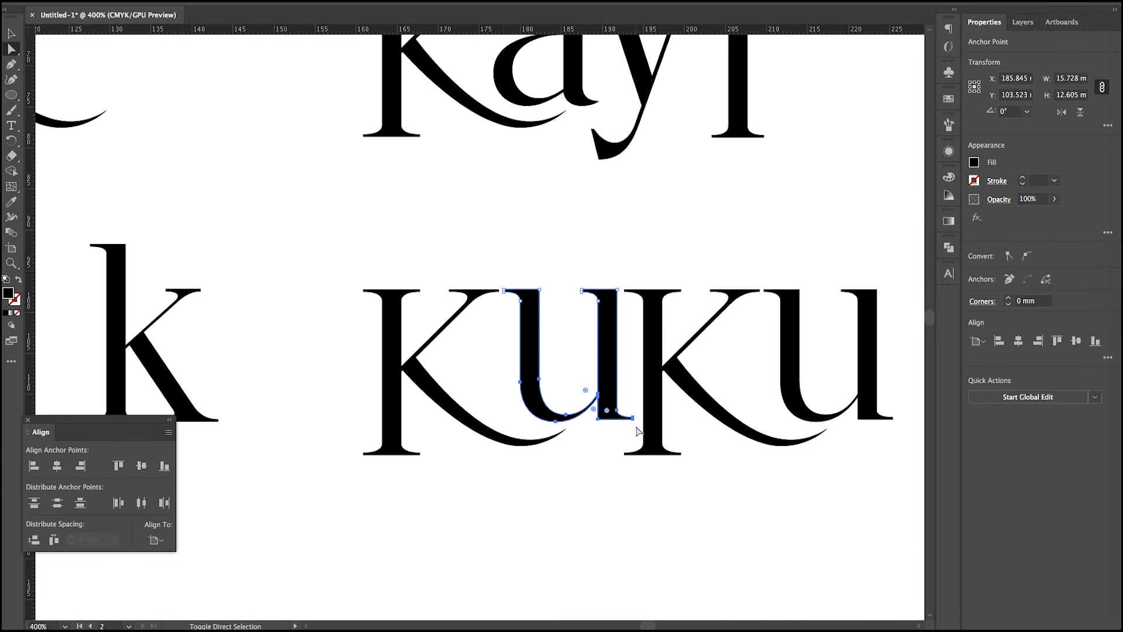
key("v")
Narrow the first K of Kuku by shifting the anchor points of its upper arm and serif to the left.
key("a")
left_click_drag(442, 279, 526, 352)
key("Left")
key("Left")
key("v")
left_click(640, 537)
scroll(488, 327, "down", 1)
scroll(459, 322, "up", 3)
key("a")
left_click(468, 354)
left_click_drag(461, 256, 576, 323)
left_click(579, 336)
key("Left")
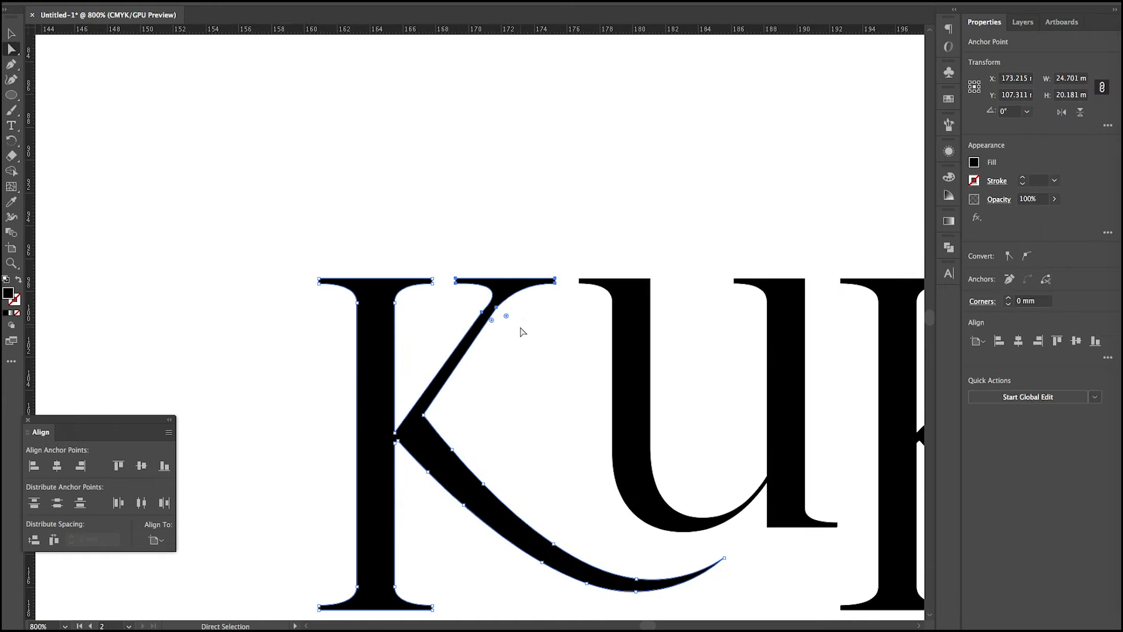
Adjust the anchor point where the arm and the swash leg of Kuku's first K meet.
left_click(448, 404)
scroll(423, 413, "up", 2)
left_click_drag(424, 417, 421, 413)
left_click(577, 332)
scroll(578, 331, "down", 3)
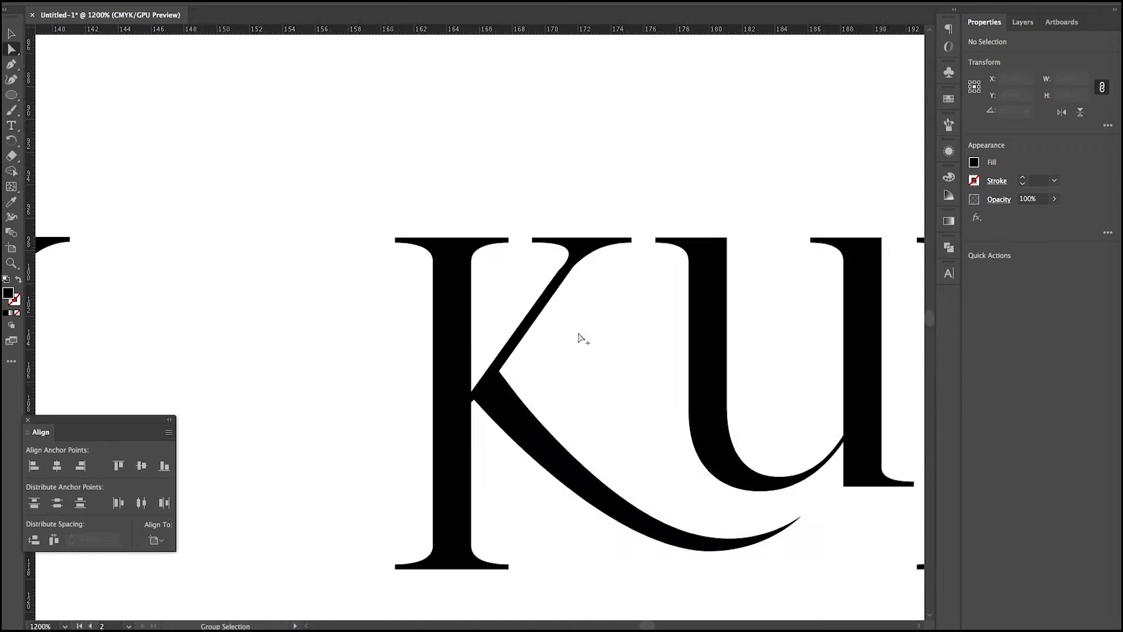
Refine the curve joining the narrowed K's arm to its serif using the anchor point's handle.
scroll(587, 273, "up", 4)
left_click(492, 320)
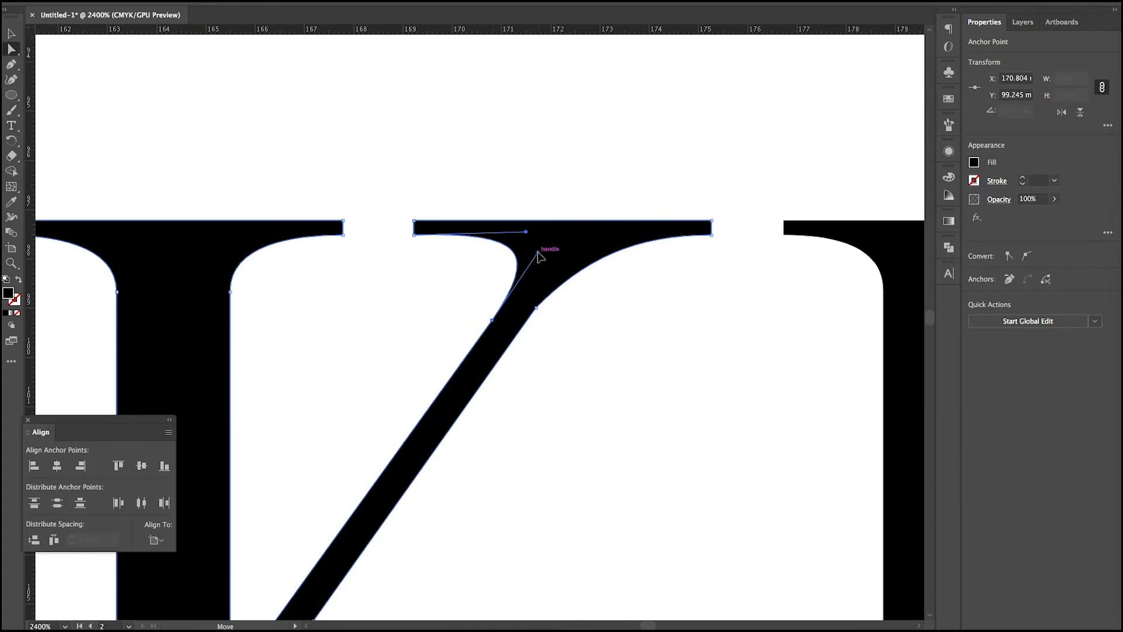
left_click(627, 345)
scroll(627, 346, "down", 4)
Move the first u of Kuku closer to the narrowed K.
key("v")
left_click_drag(551, 261, 538, 261)
left_click(623, 443)
Lower the bottom anchor points of the first u so it sits closer to the K's swash.
key("a")
left_click_drag(507, 322, 705, 413)
key("Down")
key("Down")
key("Down")
key("Down")
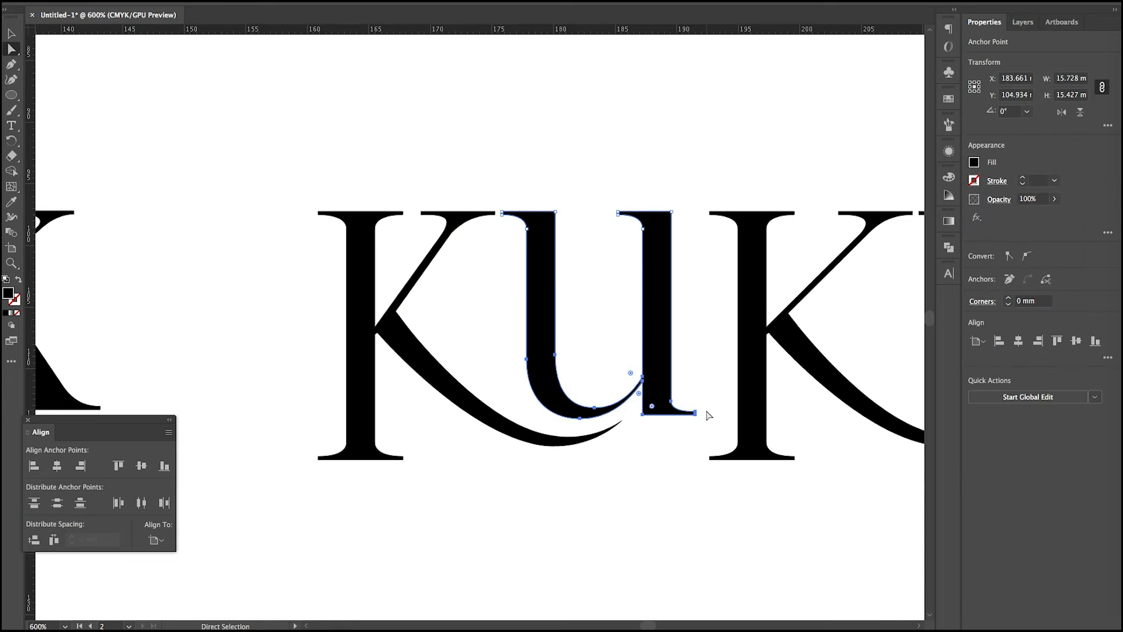
key("Up")
left_click(704, 362)
Delete the second K and the second u of Kuku.
key("v")
scroll(704, 367, "down", 3)
left_click(672, 355)
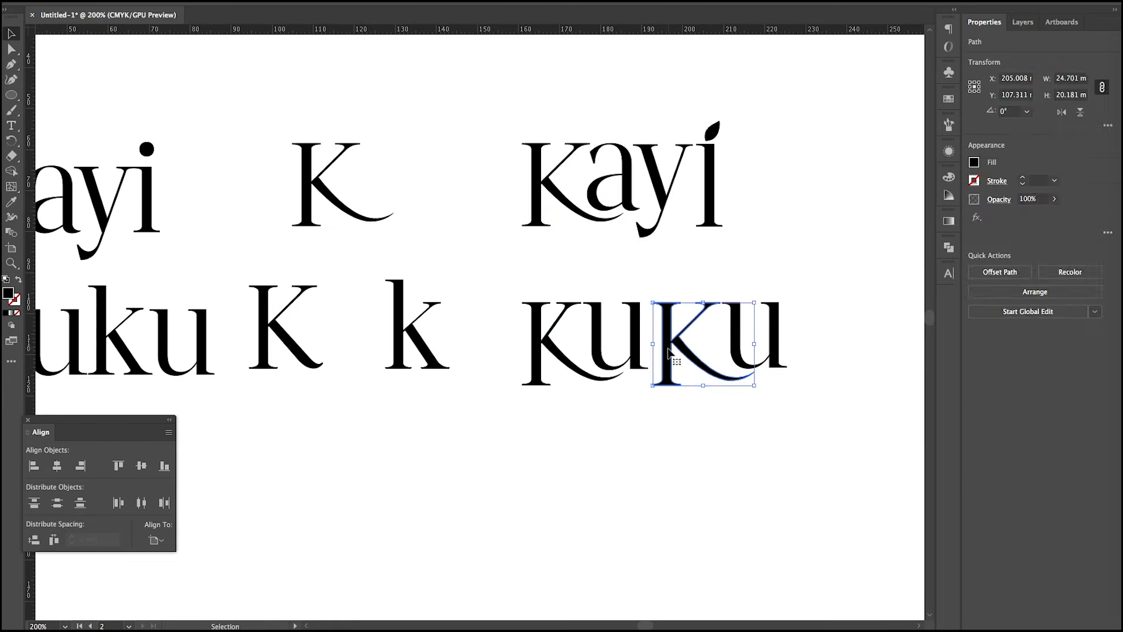
key("Delete")
left_click(733, 346)
key("Delete")
Duplicate the customized K and u as the second half of Kuku and fine-tune the pair's spacing.
left_click_drag(518, 286, 679, 405)
left_click_drag(560, 366, 682, 368)
scroll(638, 322, "up", 3)
left_click_drag(636, 285, 632, 286)
left_click(685, 226)
scroll(686, 226, "down", 4)
scroll(667, 208, "up", 2)
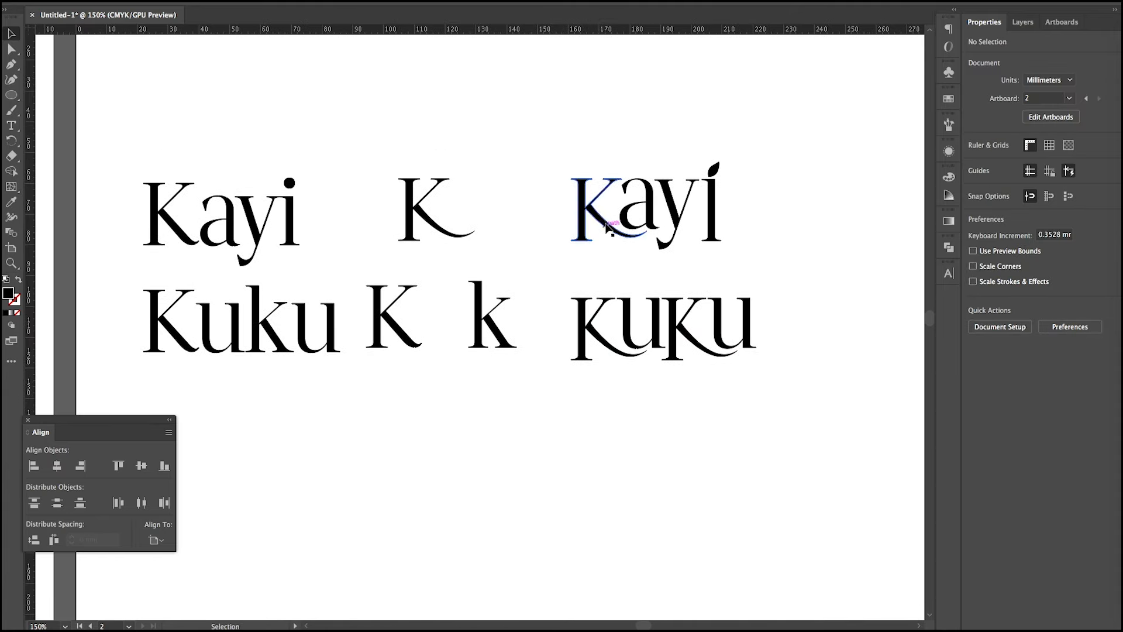
Move the whole customized Kuku up beneath Kayi, leaving a small gap under the y's descender.
scroll(644, 234, "right", 2)
left_click_drag(502, 303, 541, 254)
scroll(540, 254, "up", 4)
scroll(566, 286, "down", 4)
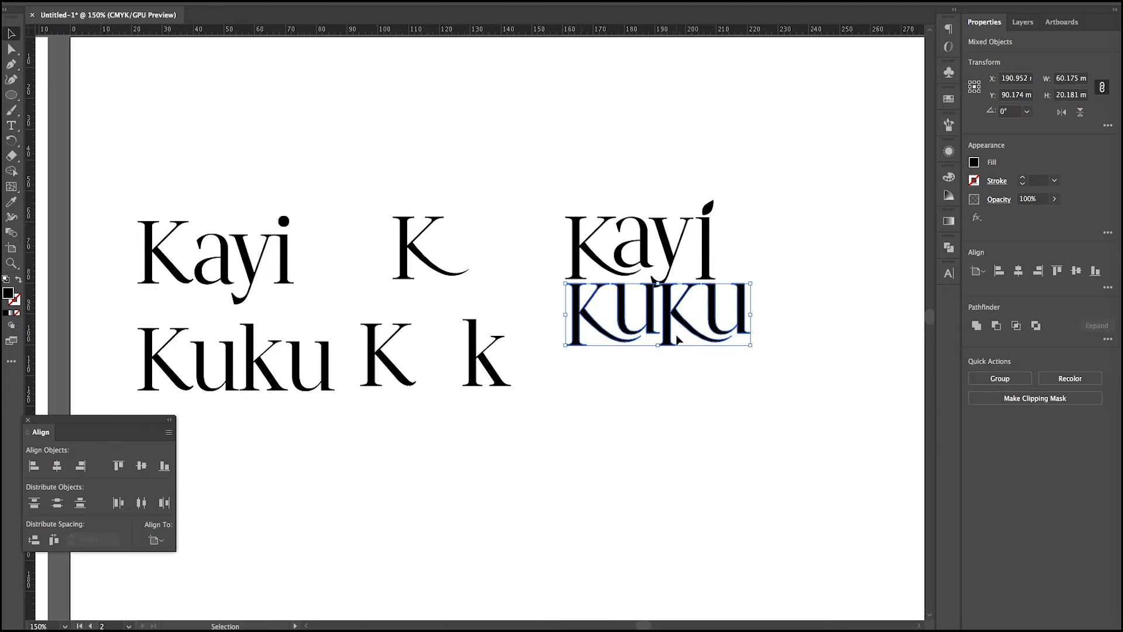
scroll(677, 335, "up", 2)
left_click_drag(659, 272, 659, 283)
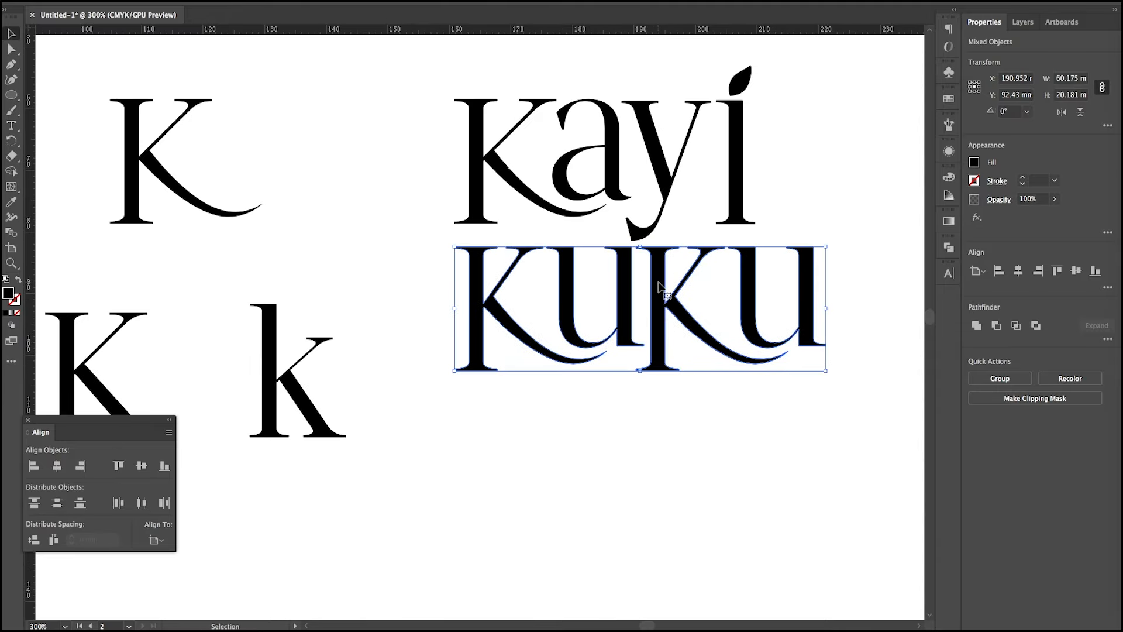
Duplicate the stacked Kayi Kuku wordmark to the right of the original.
scroll(729, 335, "down", 3)
left_click_drag(746, 339, 567, 334)
left_click(448, 227)
left_click_drag(447, 227, 551, 328)
left_click_drag(554, 331, 502, 246)
left_click(744, 356)
scroll(743, 355, "up", 2)
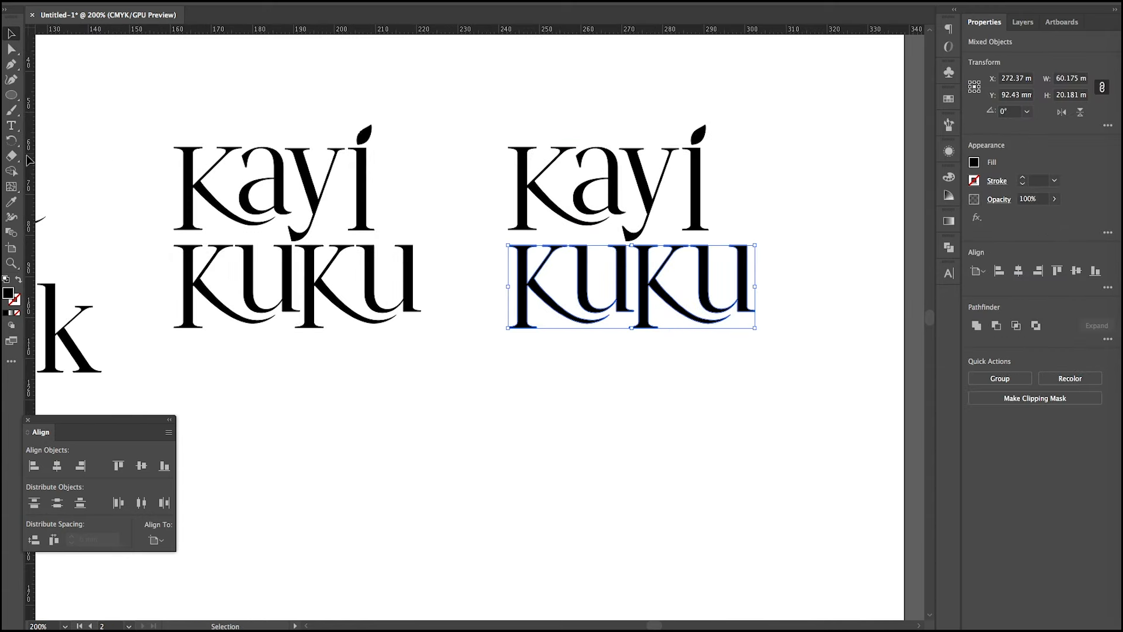
Scale the copied Kuku down proportionally to match Kayi's width of about 49 mm, using vertical guides at Kayi's outer edges.
left_click(509, 196)
left_click_drag(739, 246, 708, 210)
left_click(708, 291)
left_click(647, 290, "shift")
left_click(551, 313, "shift")
left_click_drag(755, 328, 708, 313)
scroll(624, 300, "up", 2)
left_click_drag(613, 247, 616, 248)
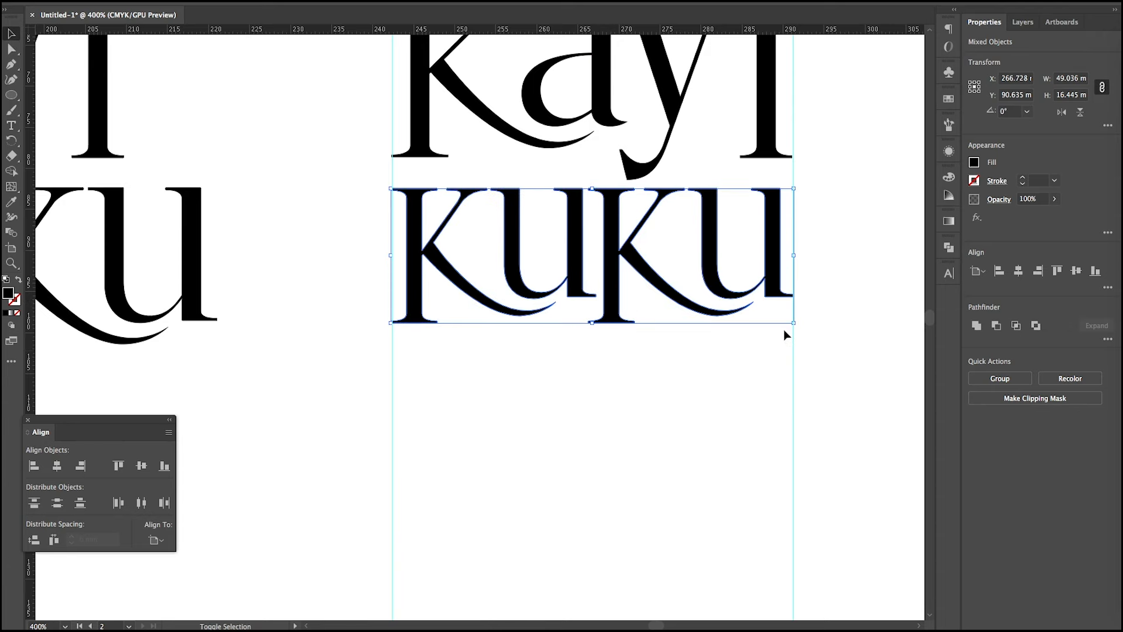
Lower the foot of the first u in the scaled-down Kuku so it ends slightly above the K's baseline.
key("a")
scroll(461, 299, "up", 1)
left_click(631, 277)
left_click_drag(668, 305, 663, 332)
left_click(735, 386)
scroll(736, 387, "down", 2)
scroll(736, 387, "right", 3)
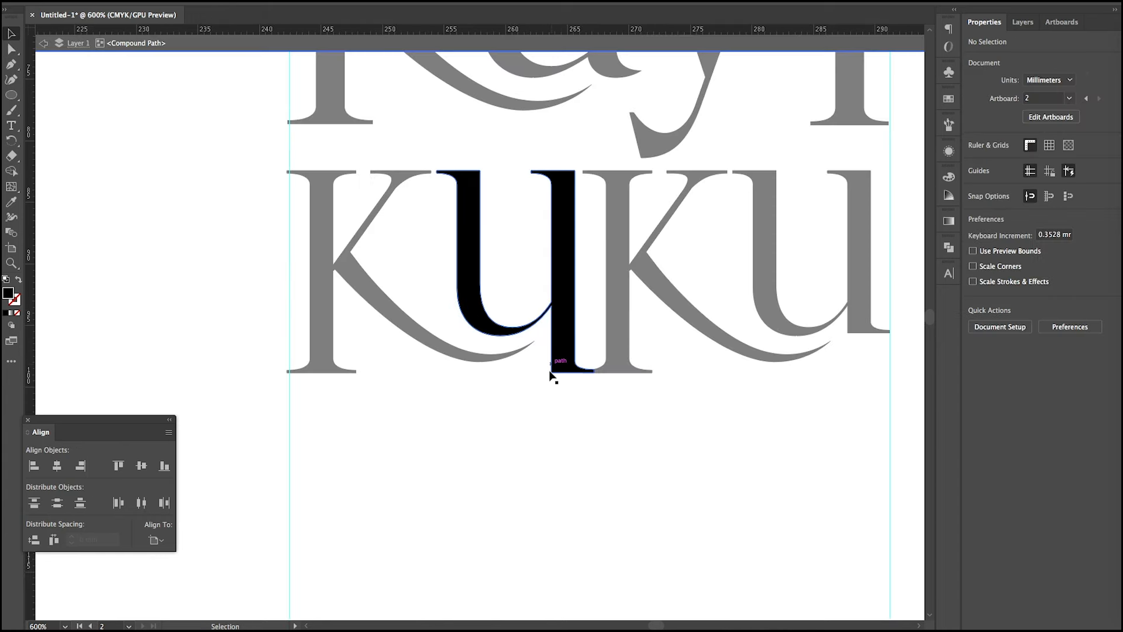
key("a")
left_click_drag(543, 345, 603, 389)
key("Up")
key("Up")
key("Up")
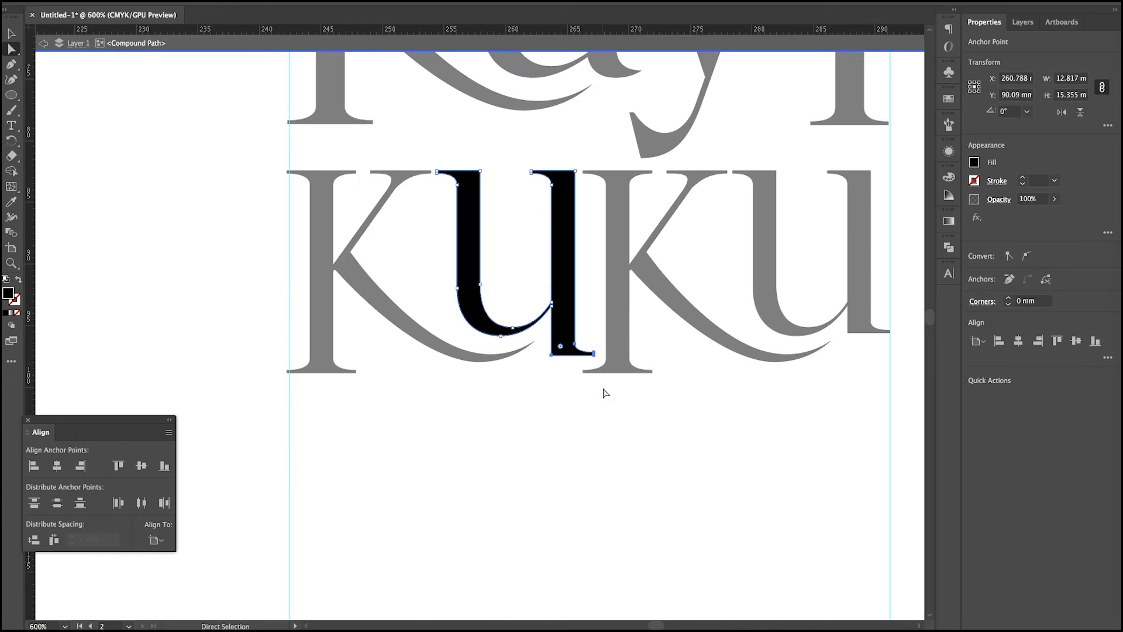
Place a horizontal guide at the lowest point of the K's swash and line up the first u's foot with it.
left_click(532, 362)
scroll(532, 361, "up", 2)
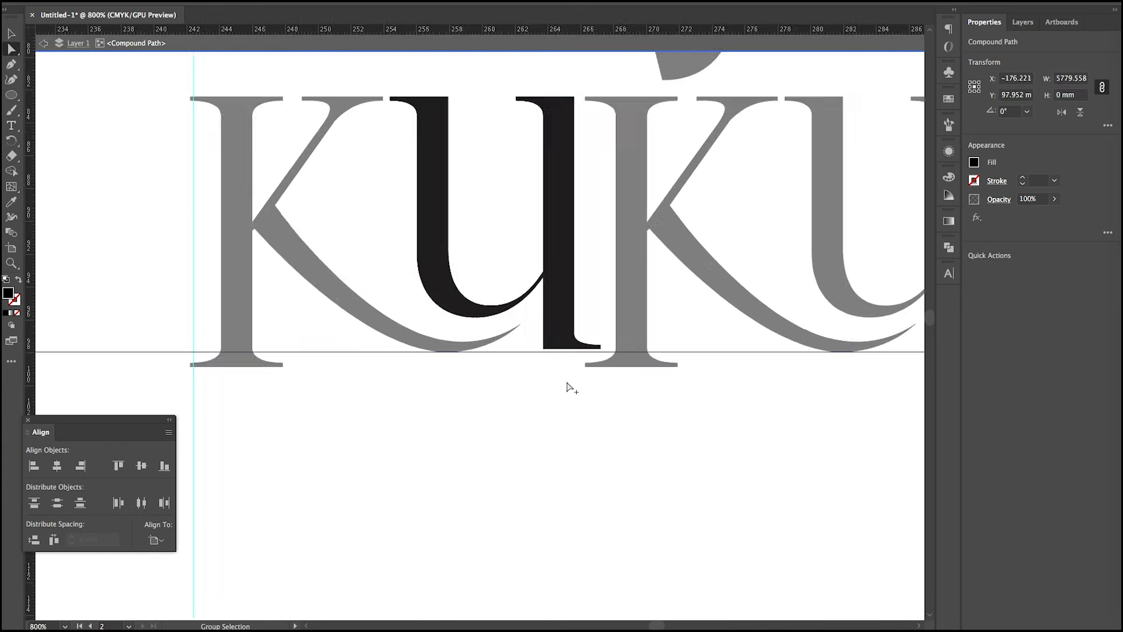
left_click_drag(629, 334, 627, 333)
scroll(526, 337, "up", 5)
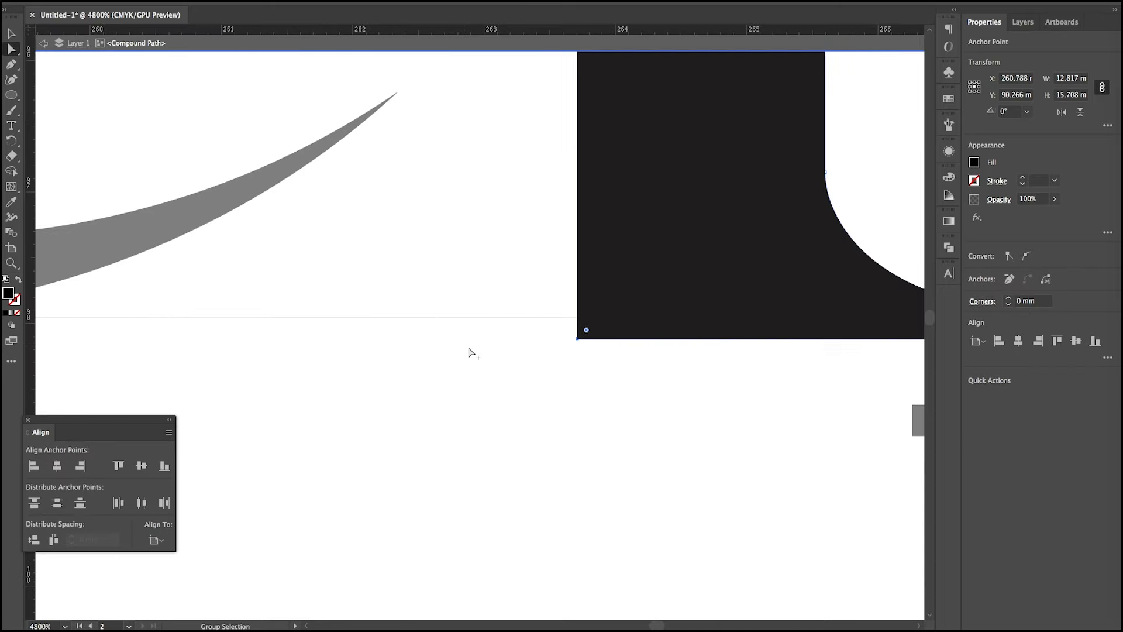
left_click_drag(576, 308, 577, 317)
left_click(644, 353)
scroll(646, 349, "down", 7)
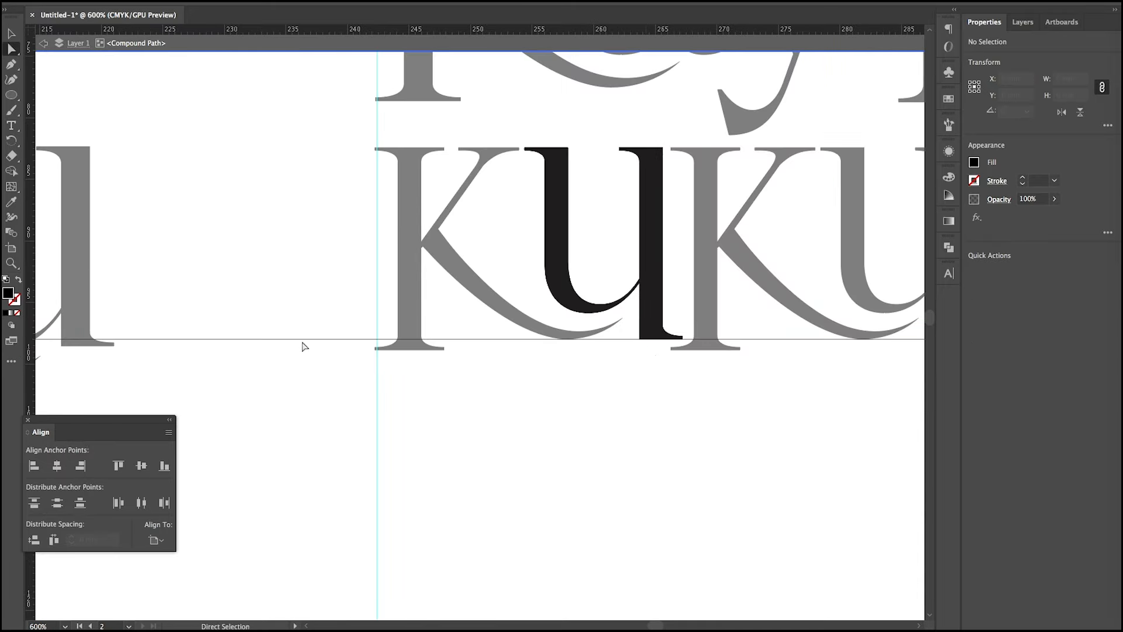
Exit the u's isolated editing, remove the swash guide and delete the second K and u of the smaller Kuku.
key("v")
double_click(326, 366)
double_click(334, 340)
left_click(334, 339)
key("Delete")
double_click(372, 422)
scroll(373, 421, "down", 2)
left_click_drag(655, 430, 561, 351)
key("Delete")
Duplicate the edited K and u as the second half of Kuku and scale the whole word to fit Kayi's width.
left_click(511, 341)
left_click(528, 408)
left_click_drag(528, 408, 411, 338)
left_click(579, 327)
scroll(645, 117, "up", 1)
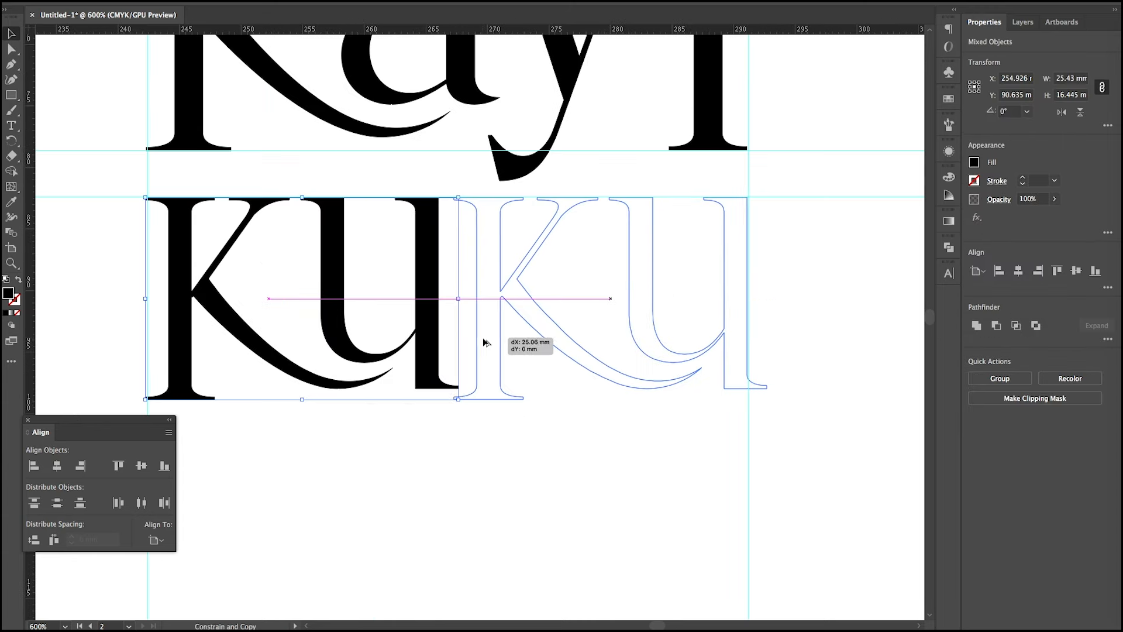
left_click_drag(484, 341, 471, 341)
key("Right")
left_click_drag(830, 359, 181, 281)
left_click_drag(764, 400, 749, 395)
Add horizontal guides along Kuku's baseline and Kayi's top edge, and hide all guides to review the stacked logo.
left_click(802, 327)
left_click_drag(550, 29, 544, 395)
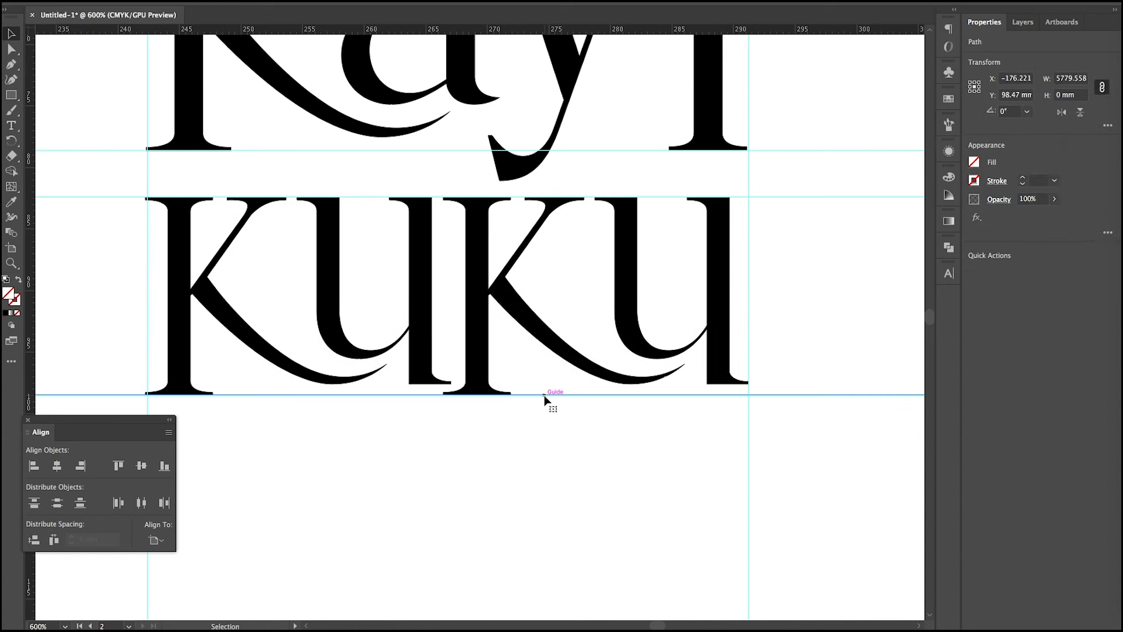
left_click(579, 405)
scroll(579, 405, "down", 3)
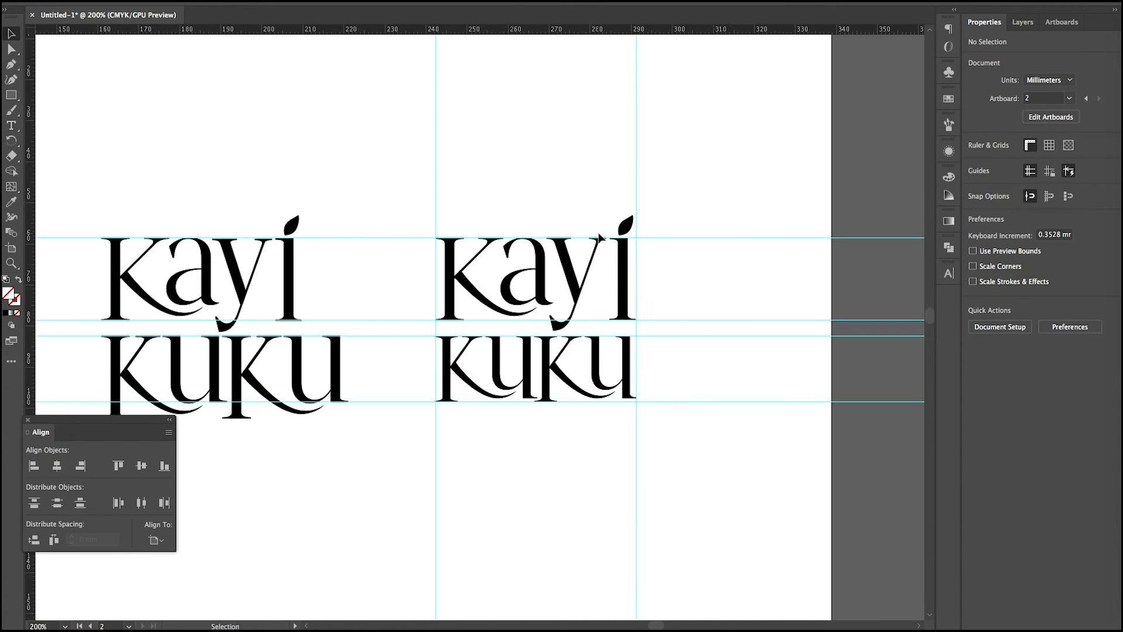
right_click(721, 251)
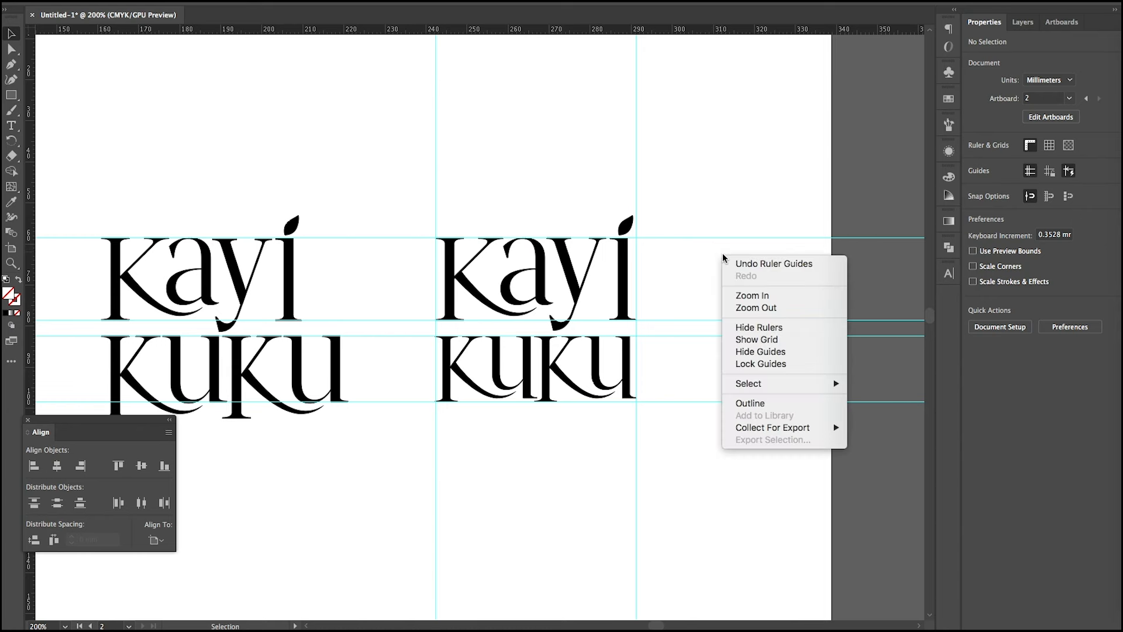
left_click(766, 353)
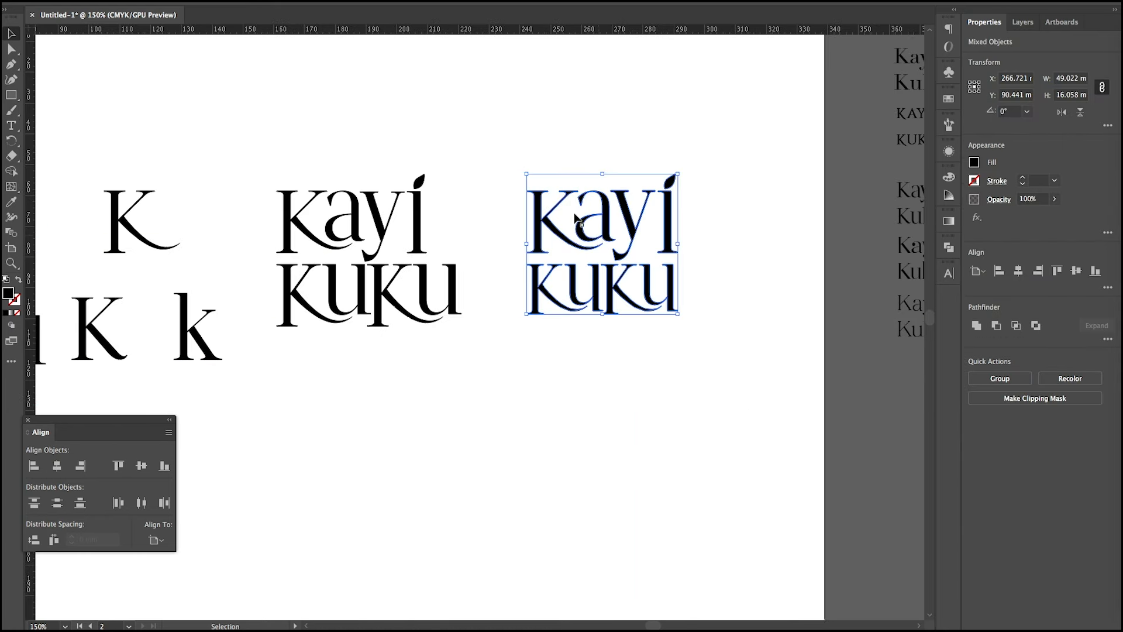
Duplicate the new stacked logo below, moving its Kuku beside Kayi on one line and enlarging it to a similar height.
scroll(592, 234, "down", 4)
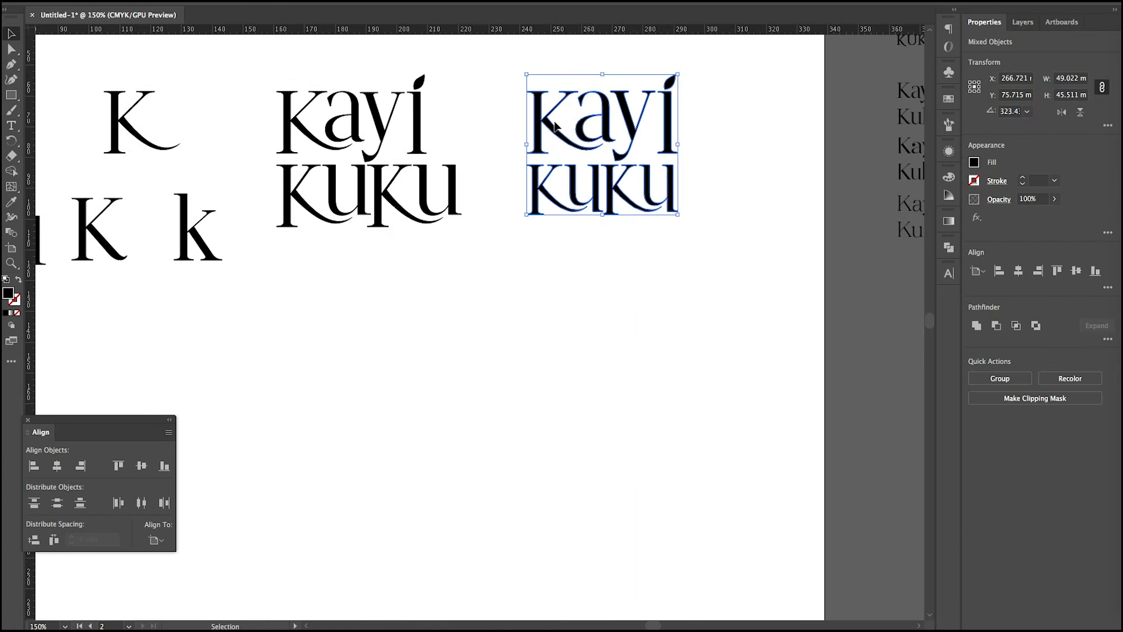
left_click_drag(548, 129, 351, 335, "alt")
left_click(502, 451)
left_click_drag(346, 407, 503, 332)
left_click_drag(636, 348, 673, 358)
Show the guides again, with one along the top of the horizontal Kayi, and delete the vertical guides.
right_click(537, 230)
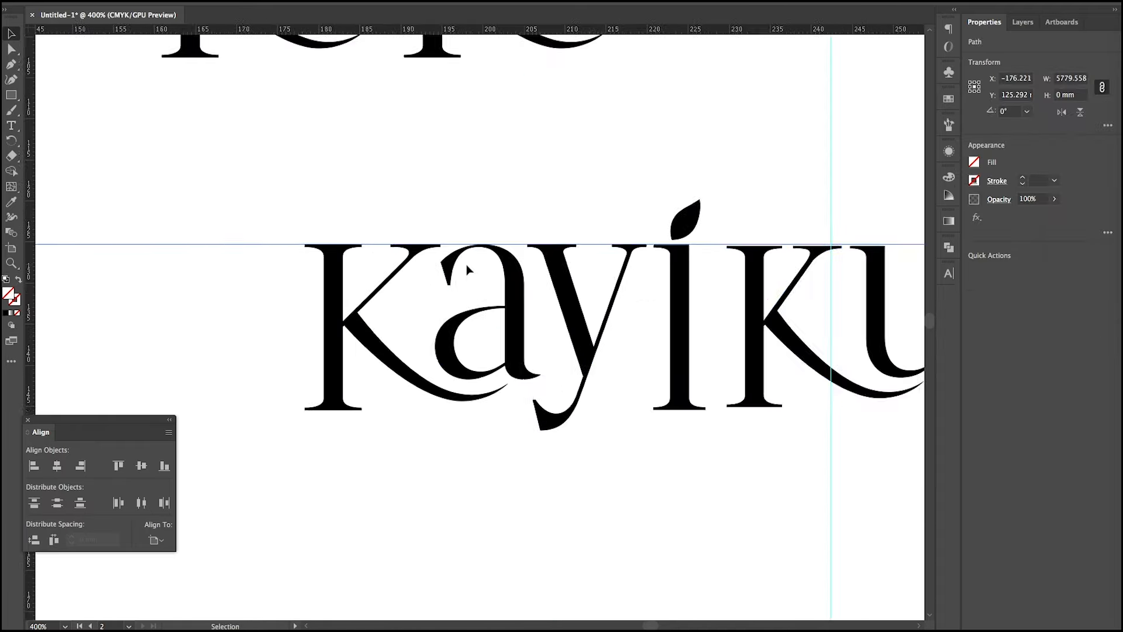
left_click(685, 404)
left_click(786, 386, "shift")
key("Delete")
scroll(673, 295, "up", 9)
left_click(476, 161)
scroll(486, 202, "down", 7)
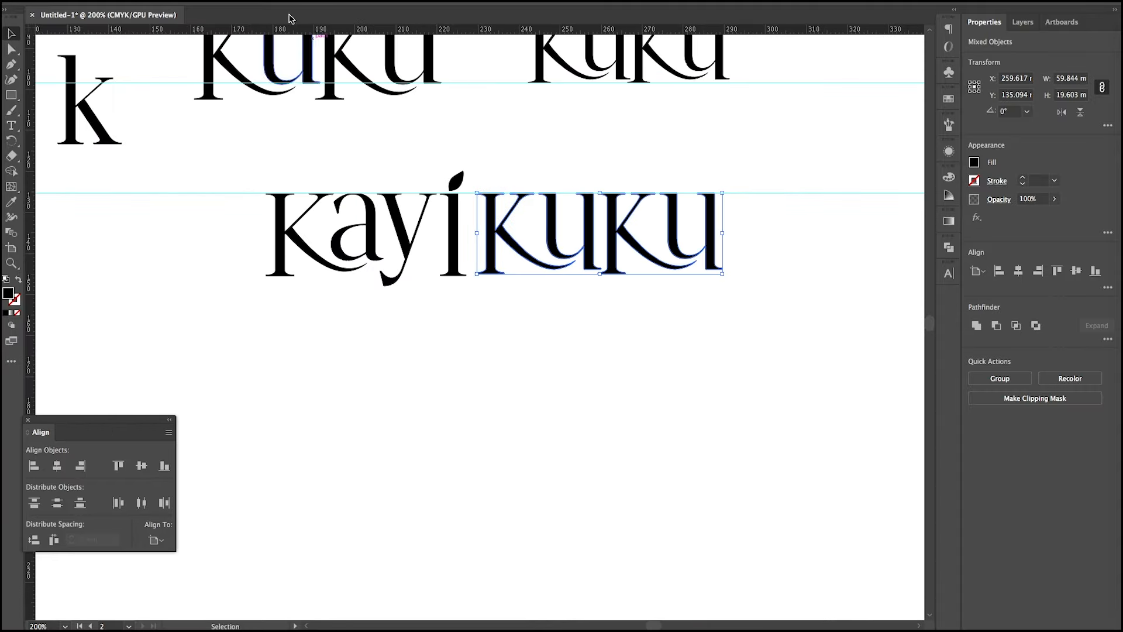
Add a horizontal guide along the baseline of the one-line Kayi.
left_click_drag(287, 29, 285, 277)
scroll(283, 292, "up", 2)
scroll(276, 273, "up", 6)
left_click_drag(252, 186, 251, 172)
scroll(246, 257, "down", 8)
Move Kuku closer to Kayi and scale it to about 61.5 mm wide so it fills the height between the guides.
left_click_drag(642, 228, 404, 251)
left_click_drag(611, 273, 618, 275)
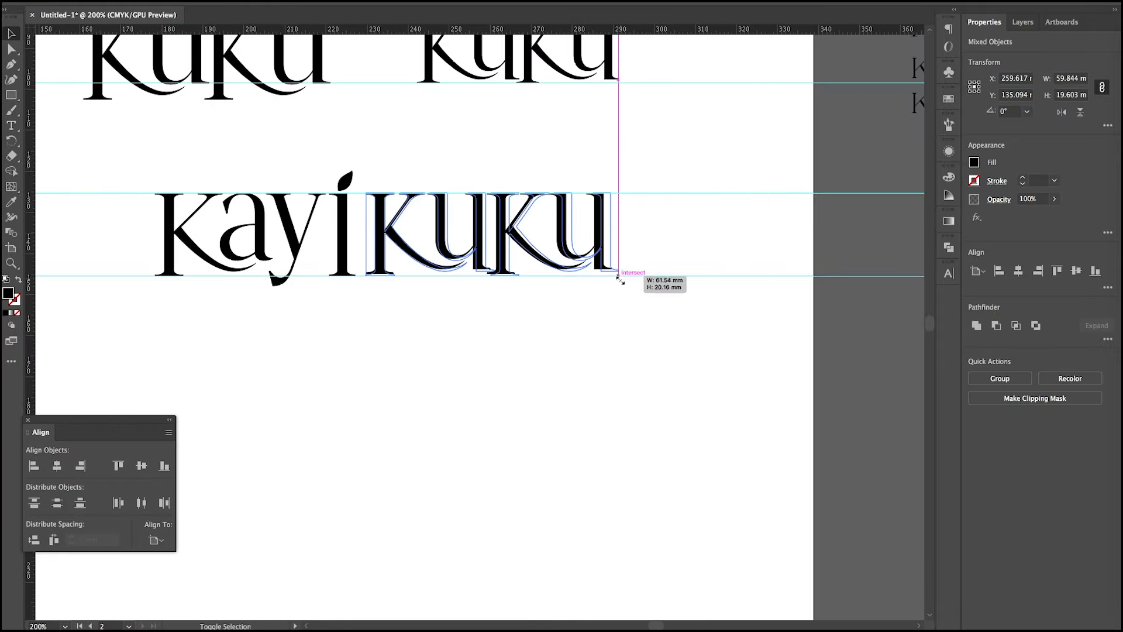
scroll(494, 285, "up", 2)
scroll(532, 312, "down", 1)
left_click(528, 313)
scroll(475, 343, "down", 3)
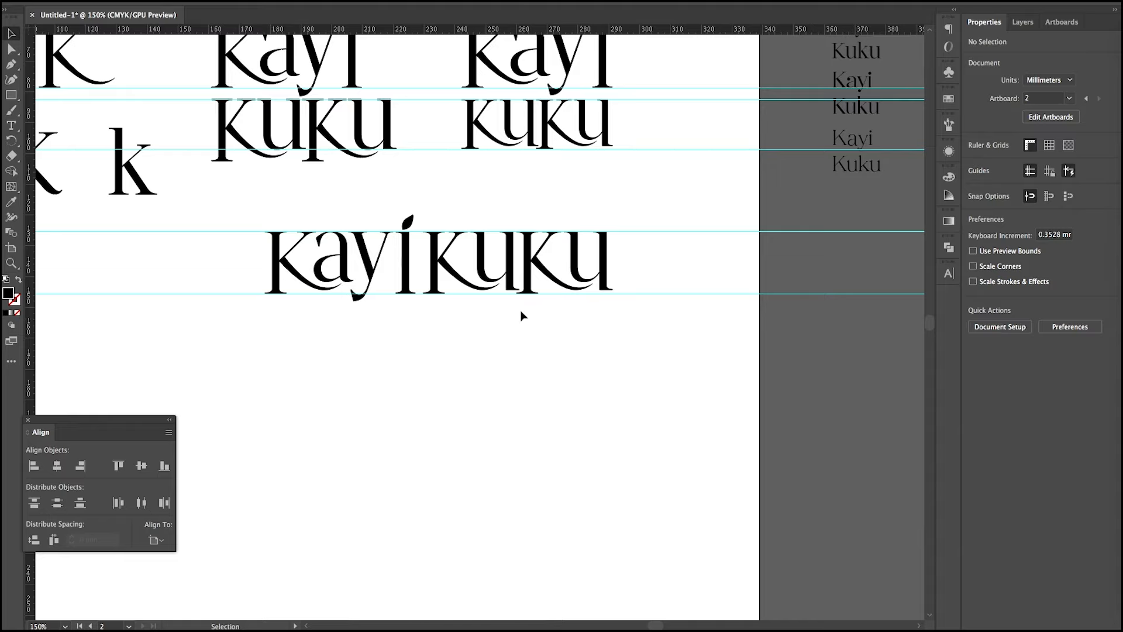
Duplicate the one-line Kayi Kuku wordmark into the empty area below and scale it down to a small version.
scroll(522, 315, "down", 1)
scroll(522, 315, "left", 3)
left_click_drag(780, 351, 503, 292)
left_click_drag(715, 323, 716, 425)
left_click_drag(750, 375, 661, 410)
left_click_drag(597, 422, 477, 400)
left_click(548, 447)
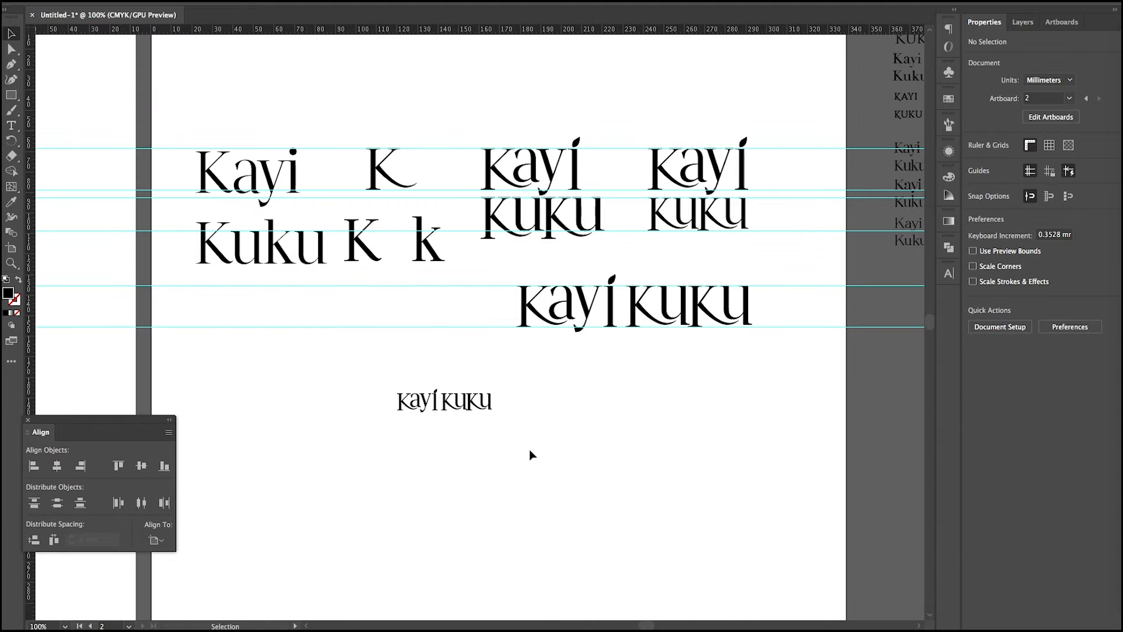
Widen the gap between Kayi and Kuku in the small wordmark by nudging Kuku away.
scroll(424, 417, "up", 4)
left_click_drag(715, 413, 501, 306)
key("Right")
key("Right")
key("Right")
left_click(527, 420)
Bring the square line monogram to the small wordmark and scale and place it directly above the lettering.
scroll(527, 420, "down", 2)
scroll(599, 443, "down", 3)
left_click_drag(600, 445, 524, 441)
scroll(170, 378, "left", 3)
scroll(170, 378, "down", 1)
left_click_drag(170, 376, 249, 278)
left_click_drag(323, 345, 295, 284)
left_click_drag(234, 331, 705, 353)
left_click_drag(735, 275, 718, 293)
scroll(707, 298, "right", 3)
left_click_drag(542, 323, 656, 393)
left_click_drag(557, 410, 521, 336)
scroll(665, 433, "up", 4)
Adjust the small wordmark's position and letter details so it sits closely beneath the square monogram.
left_click_drag(702, 373, 436, 291)
left_click(661, 419)
scroll(660, 419, "down", 3)
scroll(689, 399, "down", 1)
scroll(690, 398, "up", 2)
key("Down")
key("Down")
scroll(536, 292, "up", 3)
left_click(515, 295)
left_click_drag(525, 281, 515, 302)
scroll(516, 286, "up", 3)
left_click_drag(513, 300, 511, 299)
left_click(556, 285)
scroll(554, 284, "down", 3)
Add an "All Natural" chocolate tagline in Trajan Pro 3 and scale it down to 6.62 pt beneath the wordmark.
key("t")
left_click(516, 357)
type("All N")
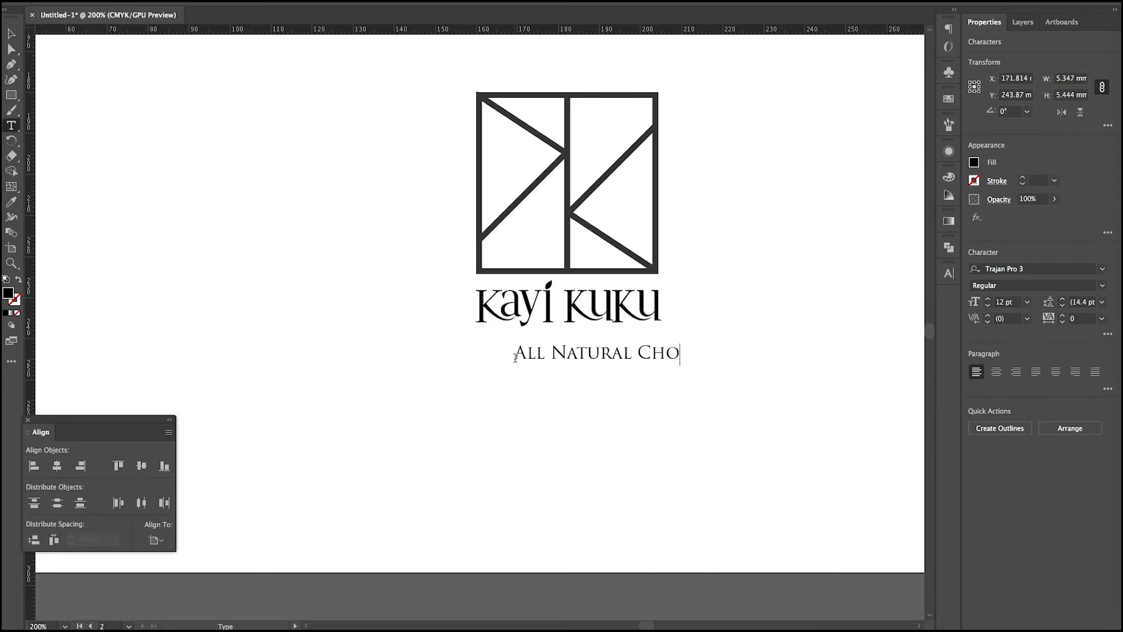
left_click_drag(787, 365, 720, 359)
scroll(579, 361, "up", 3)
key("super+z")
scroll(772, 374, "down", 4)
scroll(634, 350, "up", 3)
left_click_drag(623, 351, 552, 330)
left_click_drag(753, 343, 700, 337)
Change the tagline text to "Organic Chocolate Bar".
double_click(509, 325)
left_click_drag(509, 325, 308, 325)
type("Organic Chocolate Bar")
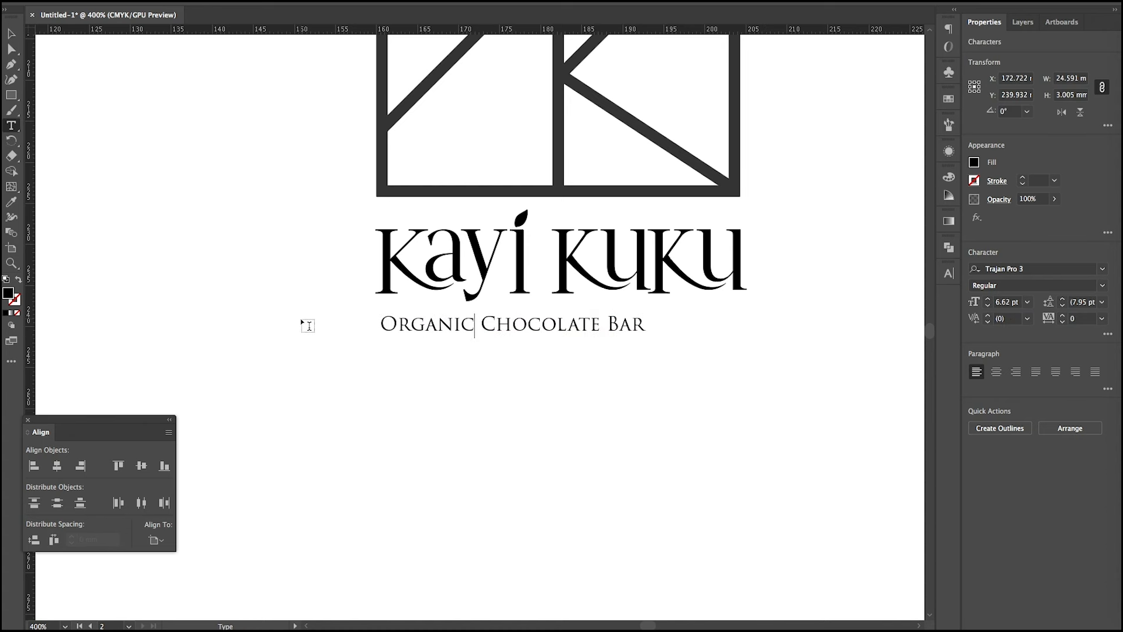
Set the whole tagline to 6 pt with a tracking of 390.
key("super+a")
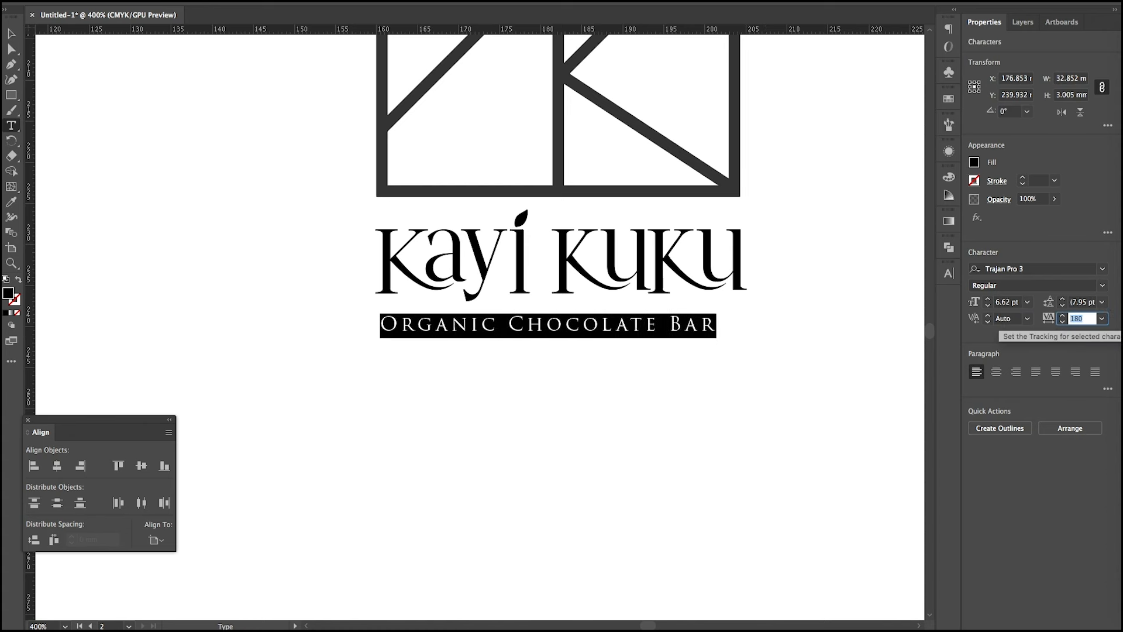
key("shift+Up")
key("shift+Up")
key("shift+Up")
key("shift+Up")
key("shift+Up")
key("shift+Up")
key("shift+Up")
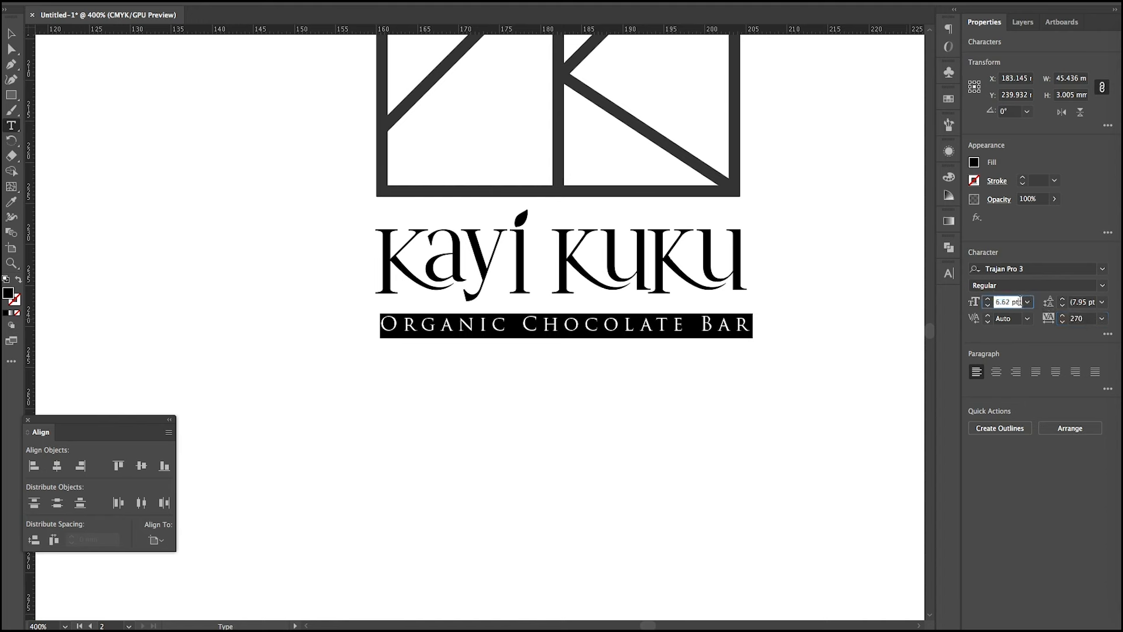
type("6")
key("Return")
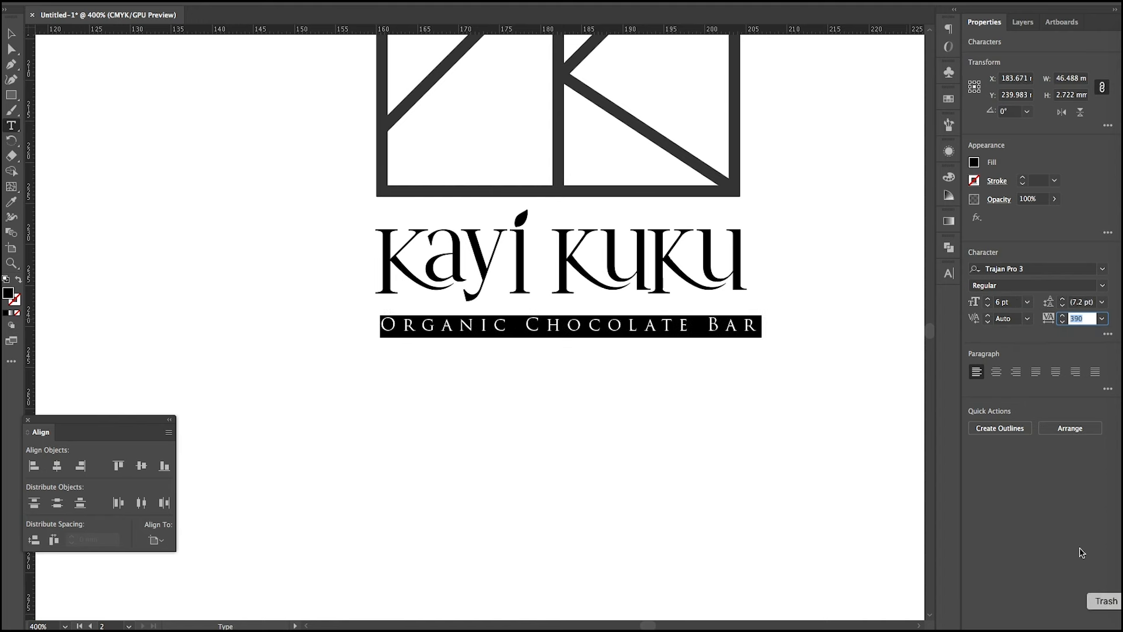
Shift the tagline slightly so it is centred beneath the Kayi Kuku wordmark.
left_click(11, 33)
left_click(541, 360)
left_click_drag(425, 326, 418, 327)
left_click(774, 374)
scroll(647, 355, "down", 3)
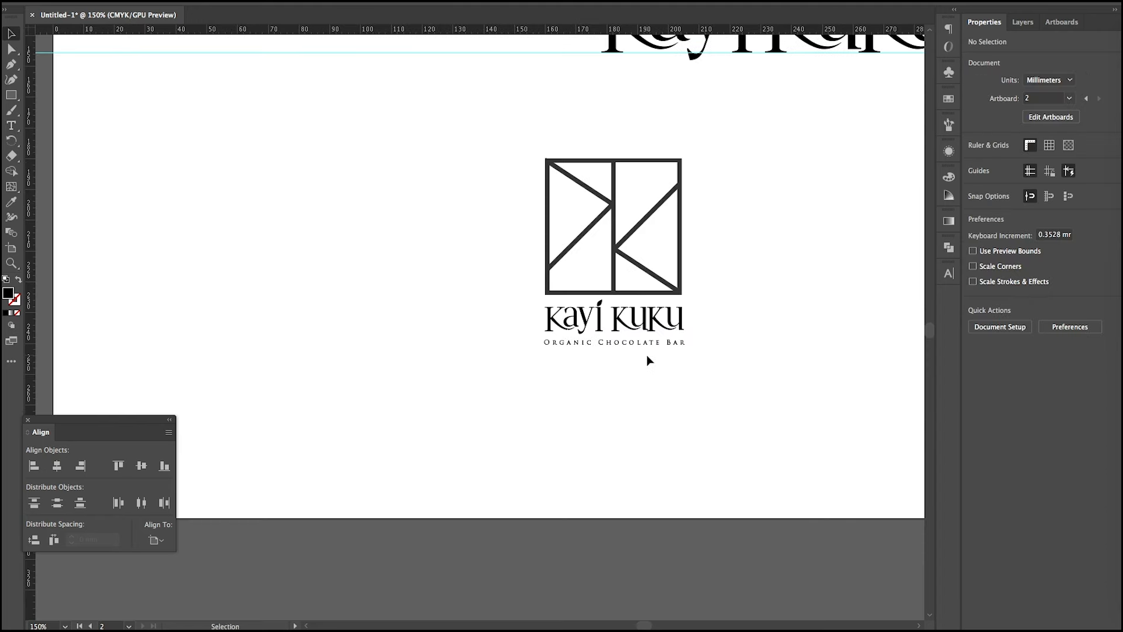
Place vertical guides along both outer edges of the square monogram.
left_click_drag(30, 162, 546, 159)
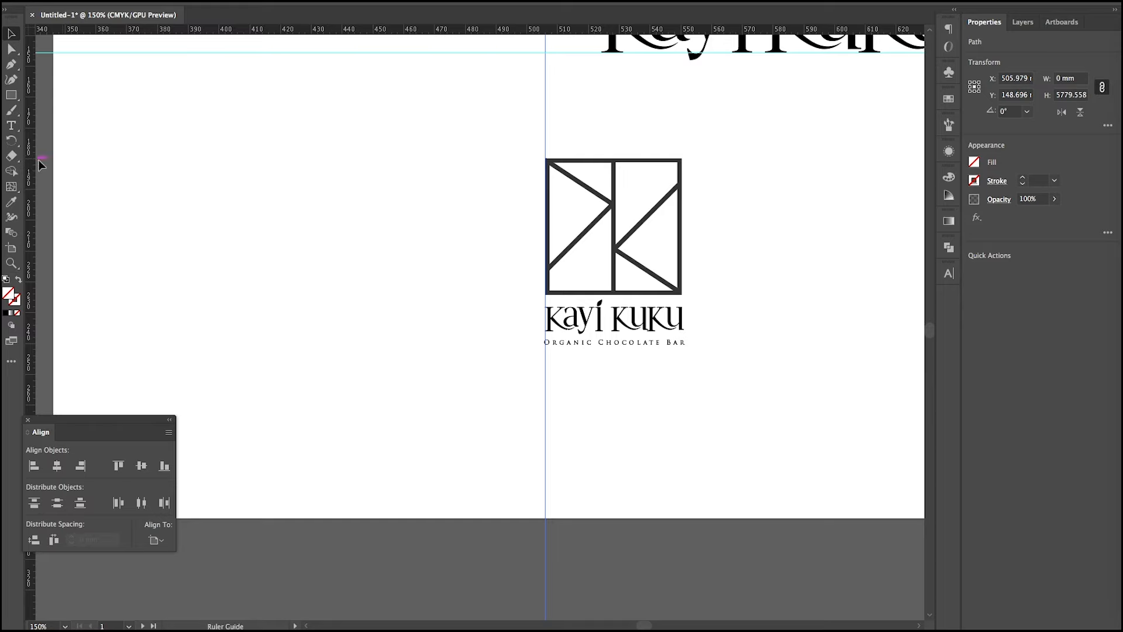
left_click_drag(682, 195, 683, 195)
scroll(683, 317, "up", 2)
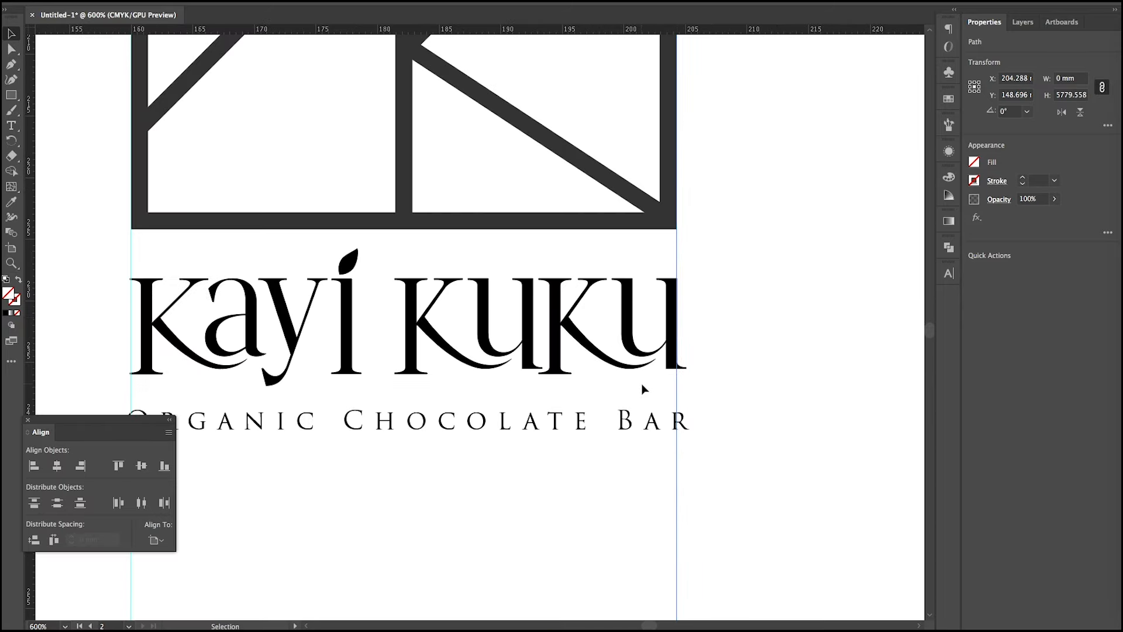
Scale the wordmark and tagline down so both fit exactly between the monogram's edge guides.
left_click_drag(205, 257, 623, 361)
left_click_drag(687, 386, 678, 384)
left_click(734, 321)
scroll(275, 380, "down", 3)
scroll(275, 380, "left", 3)
mouse_move(779, 354)
left_mouse_down()
mouse_move(752, 349)
mouse_move(765, 358)
left_mouse_up()
left_click(593, 366)
scroll(544, 365, "down", 2)
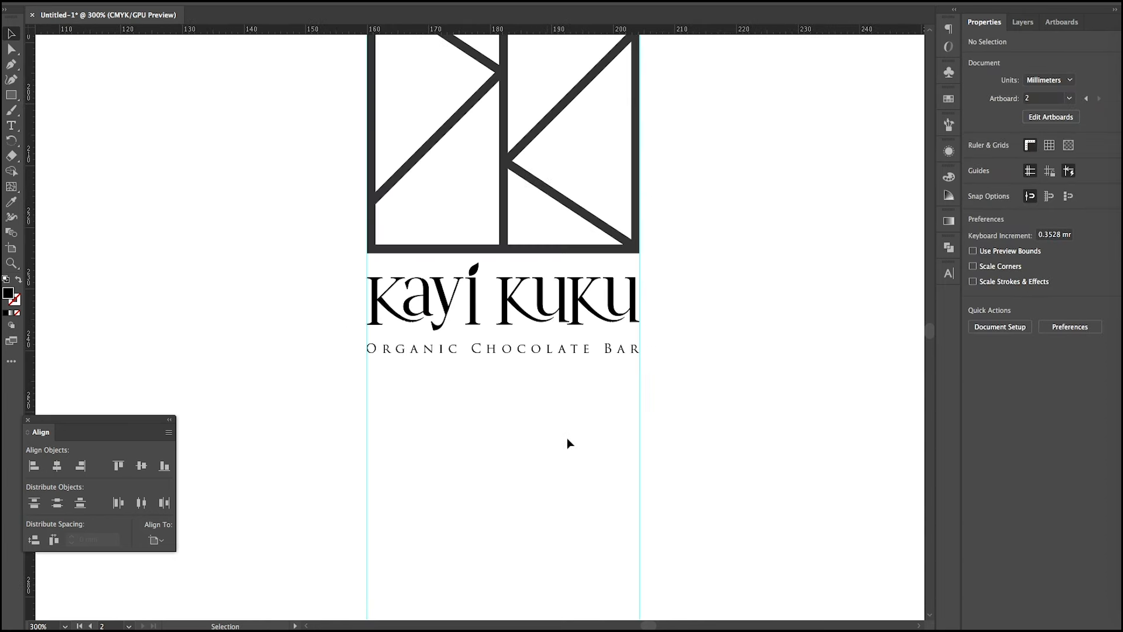
Space the wordmark and tagline evenly below the monogram using a temporary spacer rectangle of about 1.1 × 3.9 mm, deleting it at the end.
key("m")
left_click_drag(536, 253, 543, 278)
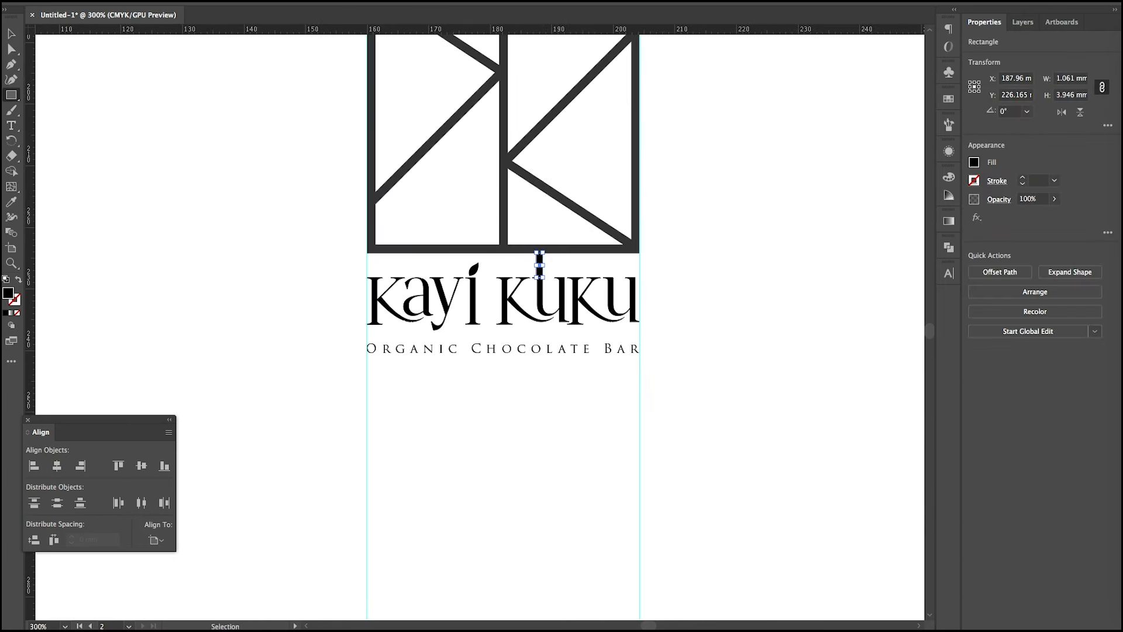
key("v")
left_click(561, 266)
left_click_drag(500, 336, 501, 335)
left_click_drag(546, 350, 546, 354)
left_click(530, 336)
left_click(503, 338)
left_click(539, 259, "shift")
key("Delete")
Arrange the stacked Kayi Kuku wordmark and its tagline beside the square monogram.
left_click_drag(700, 386, 276, 431)
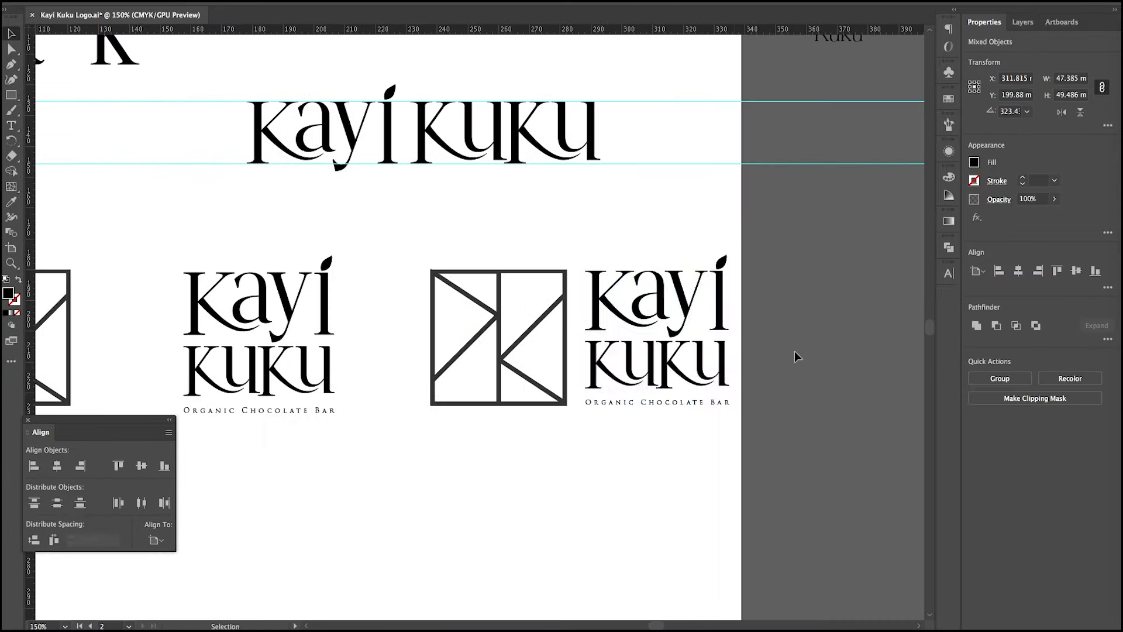
left_click(765, 417)
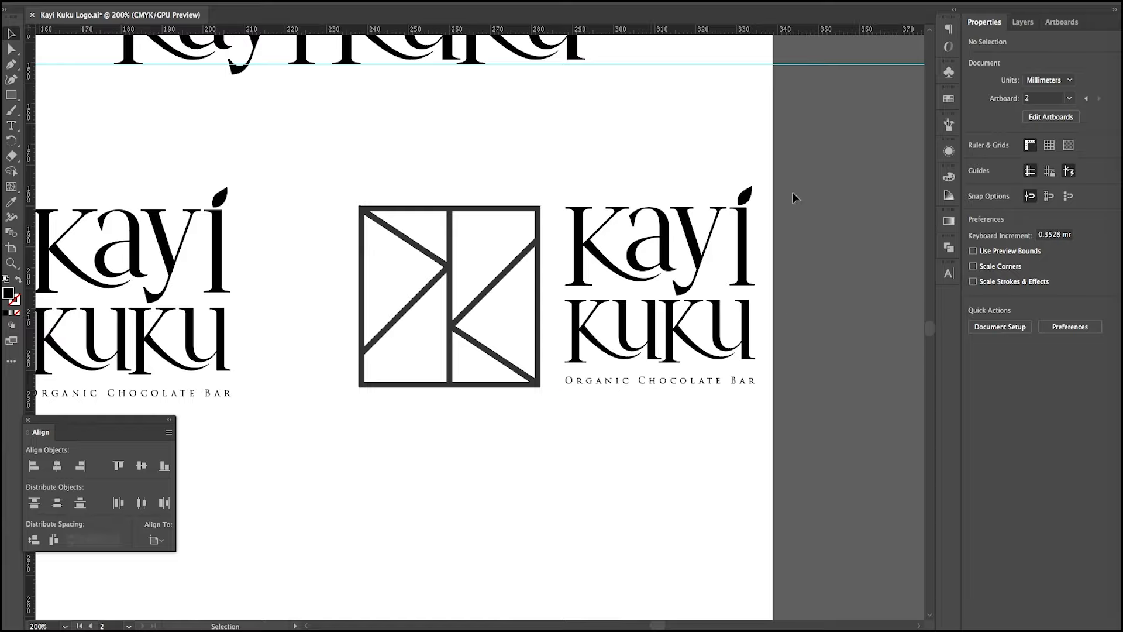
left_click(626, 353, "shift")
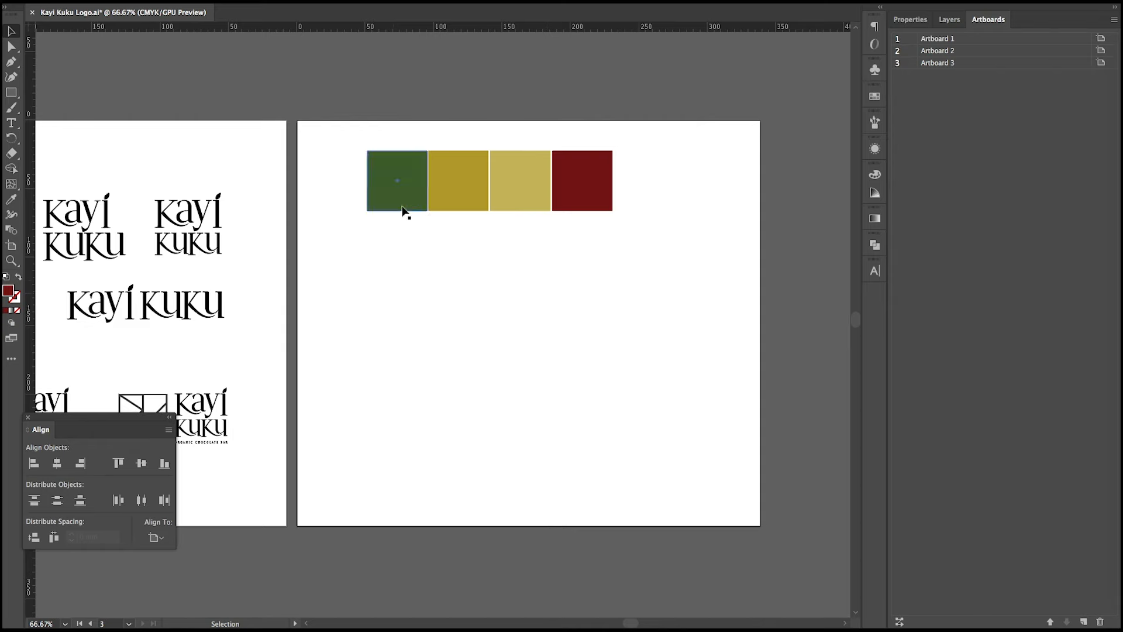
Copy the green palette swatch below the palette as a larger square and darken its green fill.
left_click_drag(409, 180, 380, 276)
left_click_drag(396, 306, 474, 383)
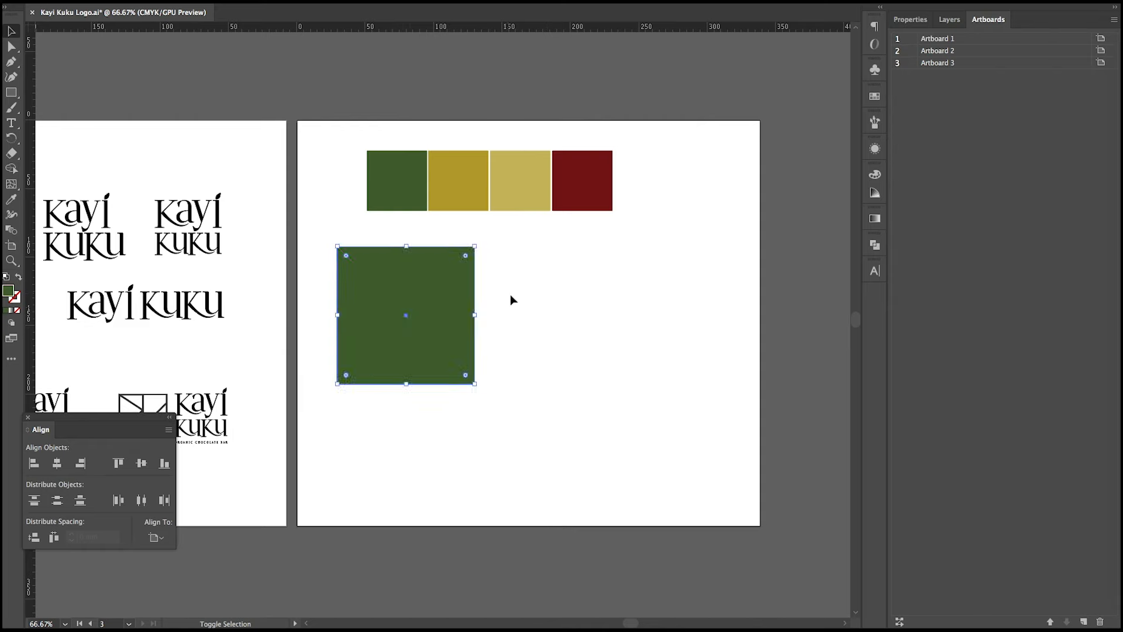
double_click(9, 292)
left_click(469, 147)
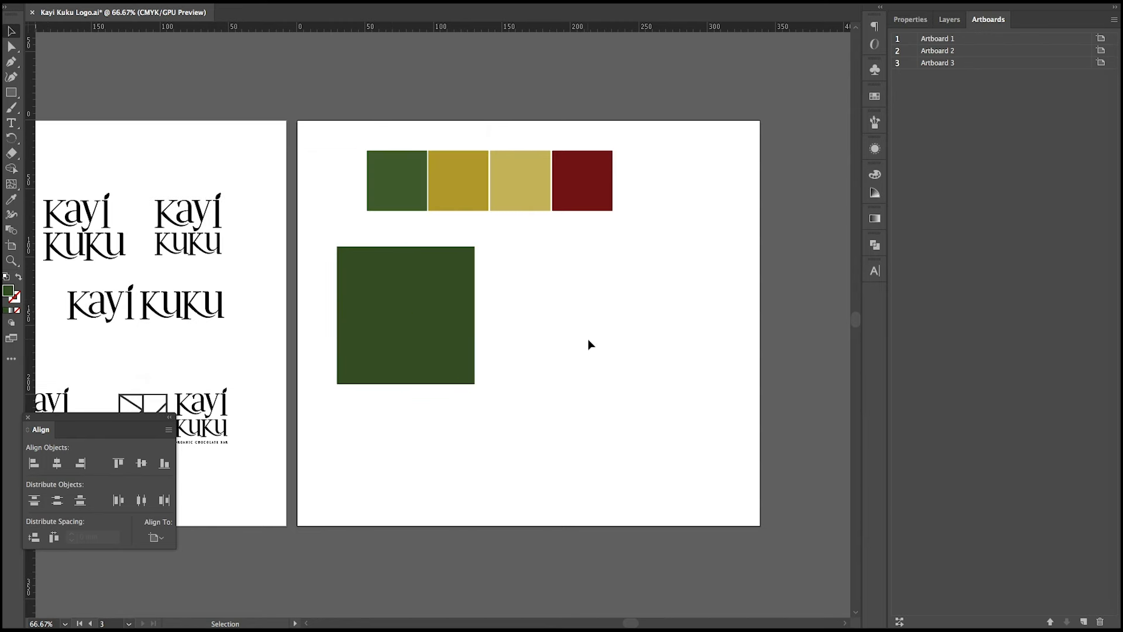
Duplicate the dark green square beside itself and fill the copy with the darker gold sampled from the palette.
scroll(562, 327, "down", 2)
left_click_drag(459, 280, 602, 281)
key("i")
left_click(532, 156)
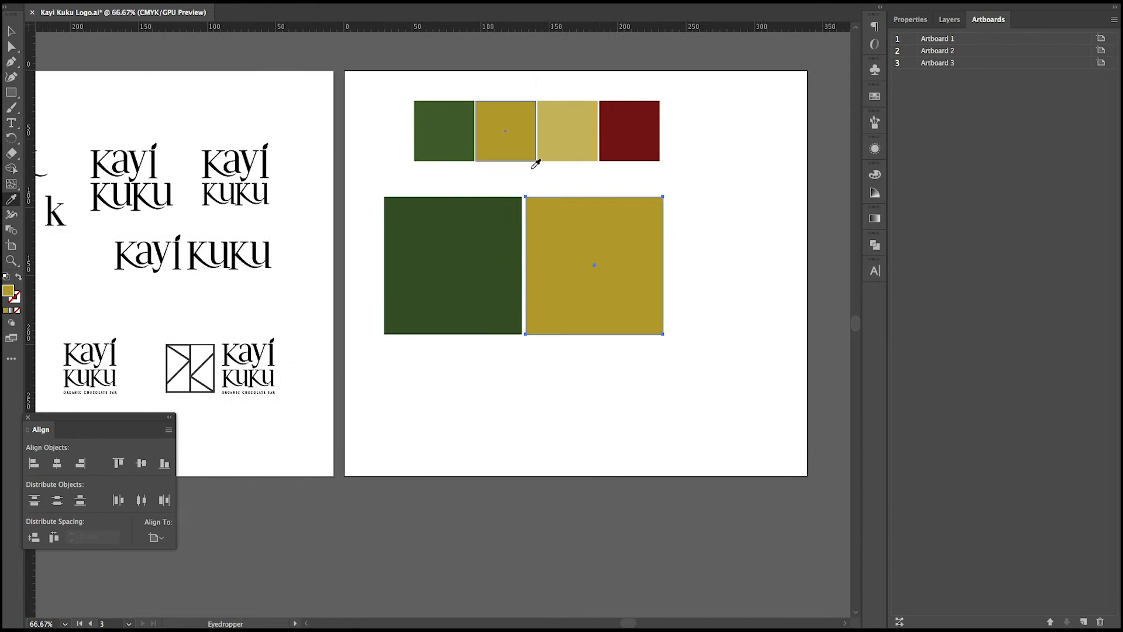
Copy the vertical monogram logo onto the centre of the dark green square and colour it white.
scroll(235, 324, "left", 4)
left_click(90, 338)
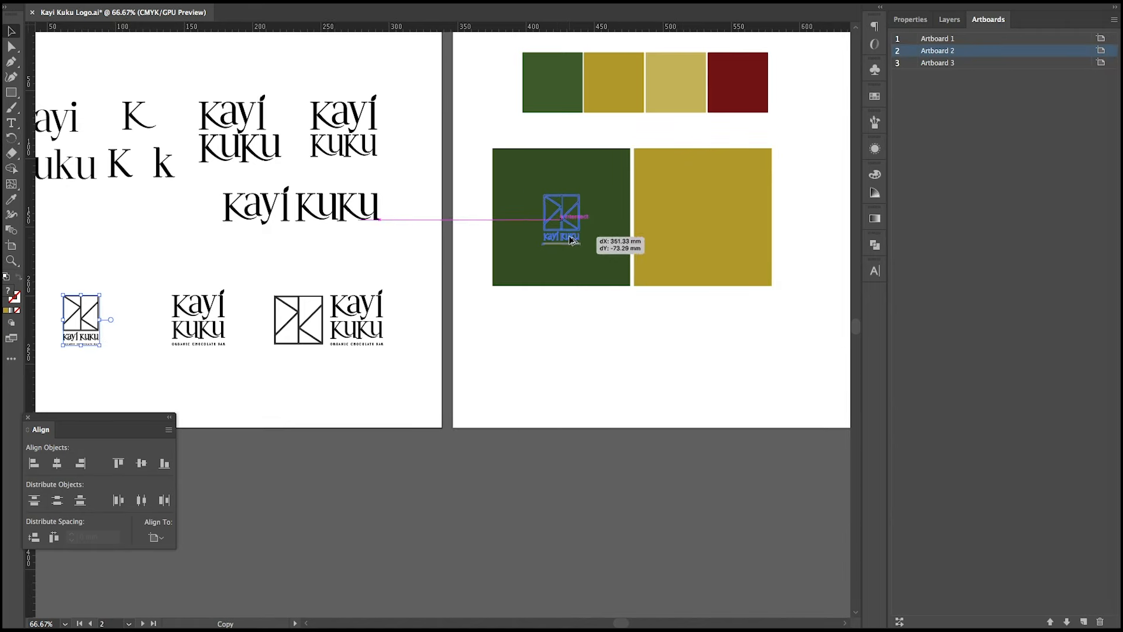
key("i")
left_click(583, 338)
key("v")
left_click(584, 339)
Duplicate the green square with its white logo straight down by about 83.33 mm.
scroll(596, 304, "up", 2)
scroll(595, 294, "up", 4)
left_click_drag(318, 138, 600, 327)
left_click(603, 331, "shift")
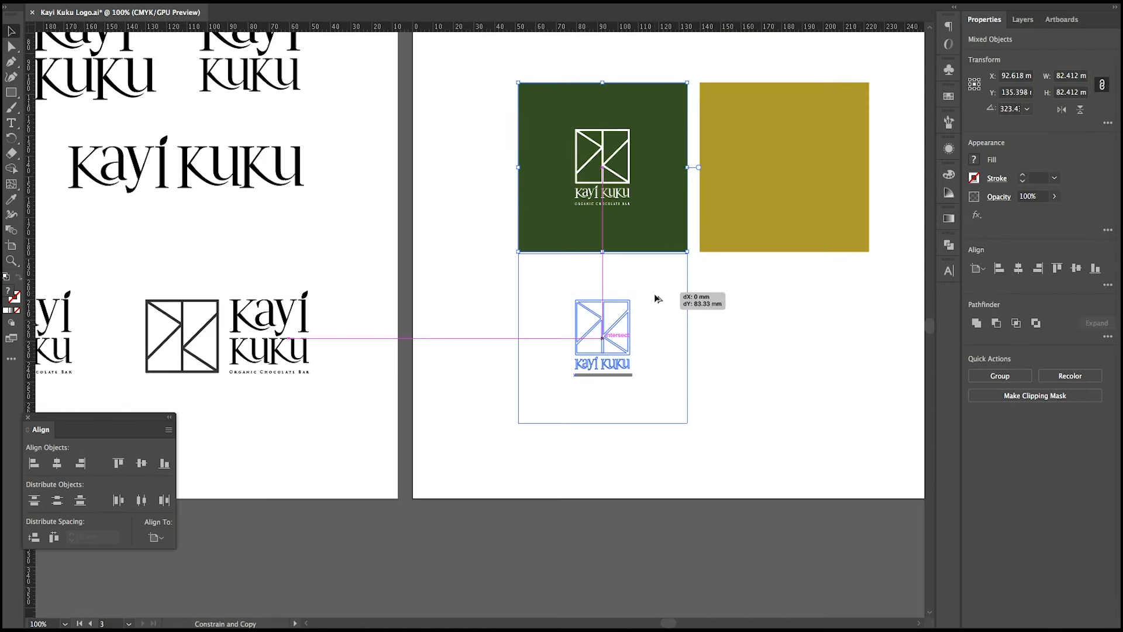
left_click_drag(658, 299, 657, 299)
Recolour the logo and tagline on the lower green square gold.
key("a")
left_click(515, 277)
key("i")
scroll(835, 250, "up", 3)
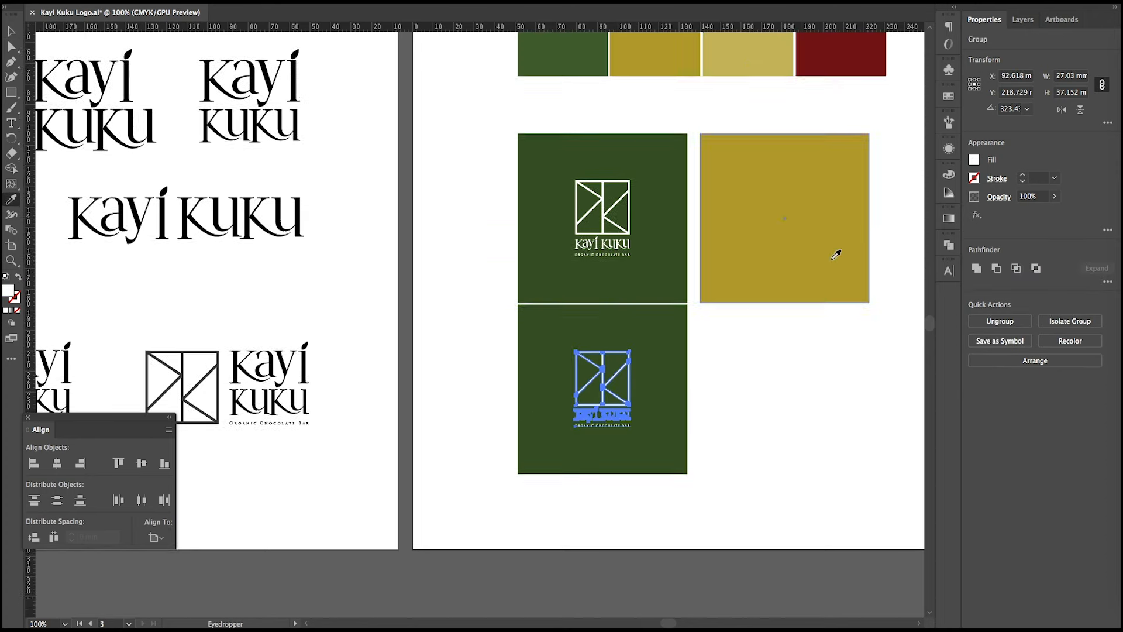
left_click(835, 251)
left_click(508, 262)
Move the gold square closer to the upper green square, leaving only a narrow gap between them.
scroll(682, 428, "down", 3)
scroll(682, 428, "up", 2)
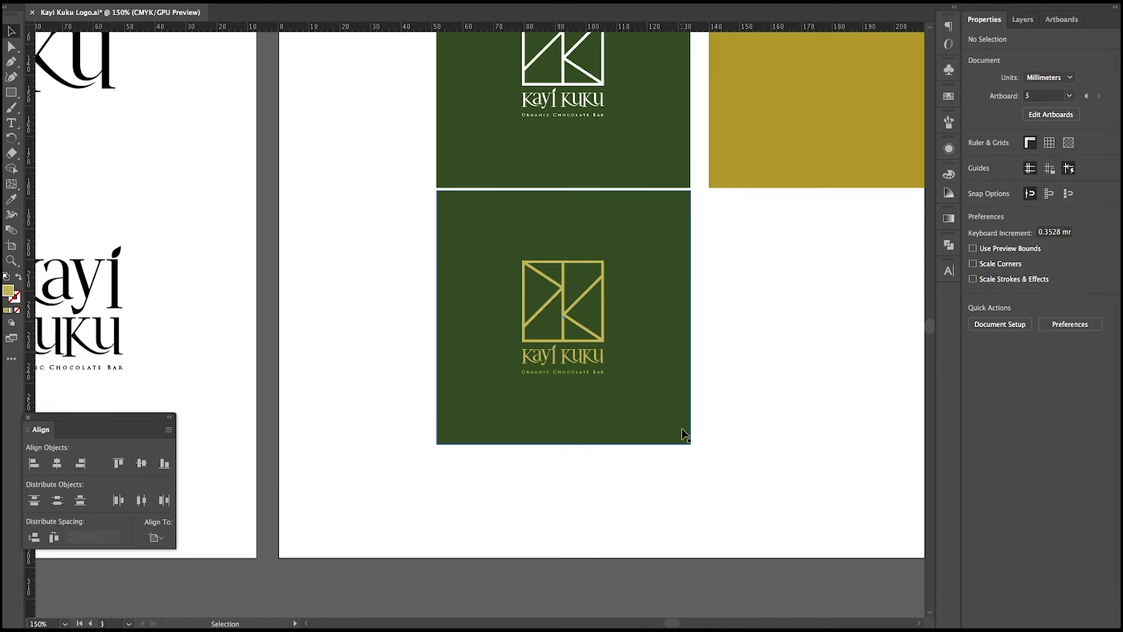
scroll(682, 428, "down", 1)
scroll(682, 428, "down", 1)
scroll(672, 410, "right", 5)
left_click_drag(621, 186, 614, 185)
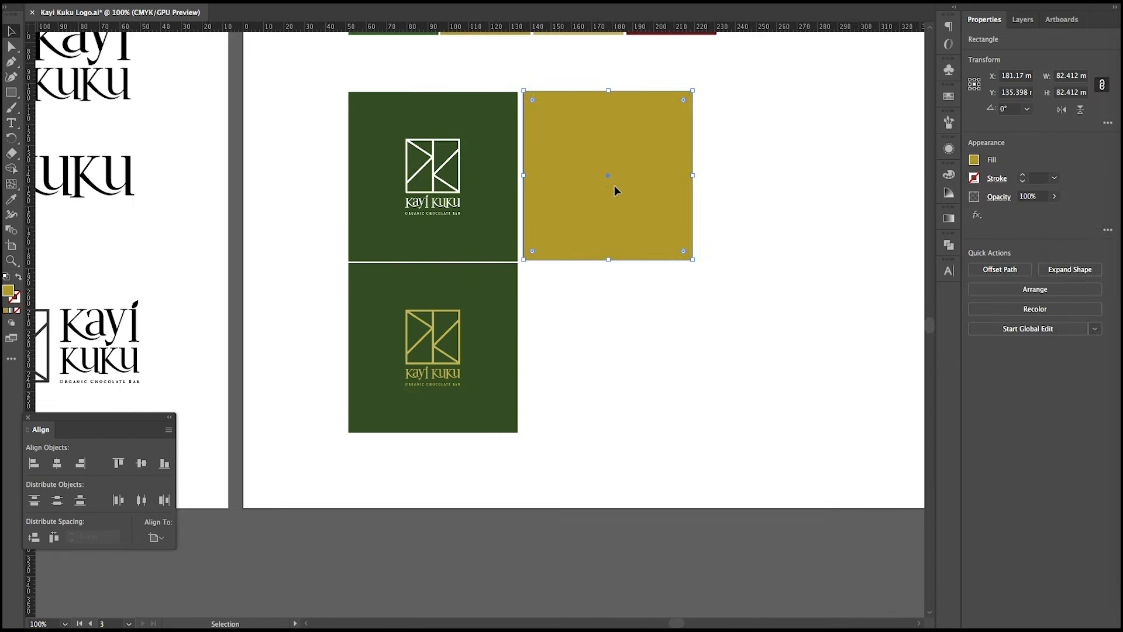
scroll(558, 158, "up", 2)
scroll(521, 172, "up", 3)
left_click_drag(509, 158, 502, 160)
scroll(581, 227, "down", 4)
scroll(581, 227, "down", 2)
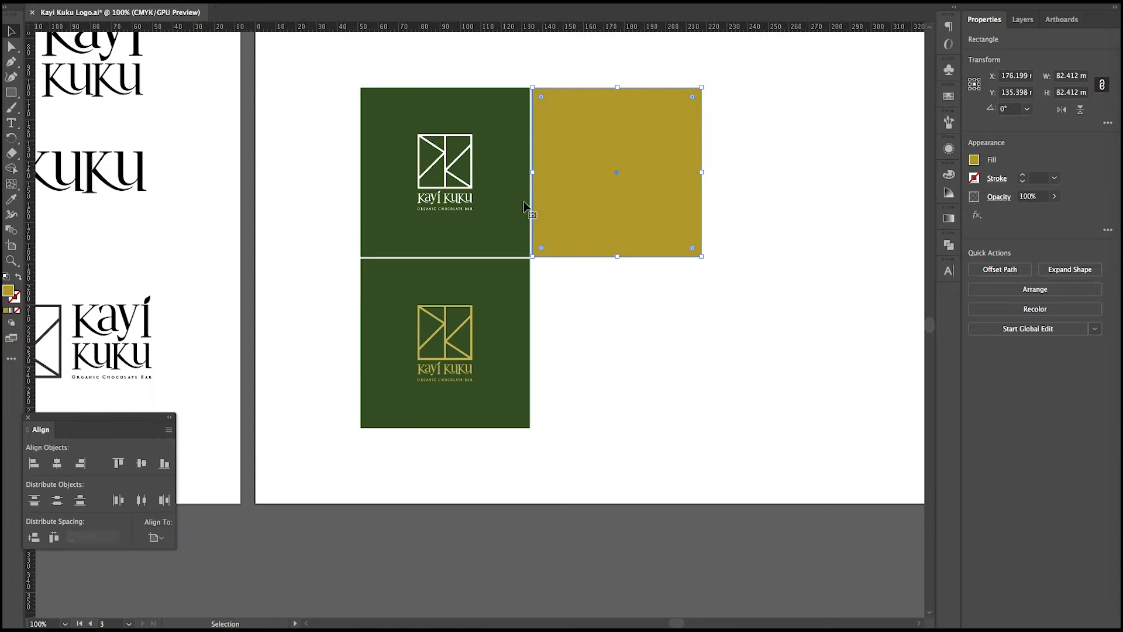
Copy the white monogram logo across to the gold square and the white stacked wordmark onto the red square.
left_click_drag(330, 120, 502, 236)
left_click_drag(466, 119, 638, 118)
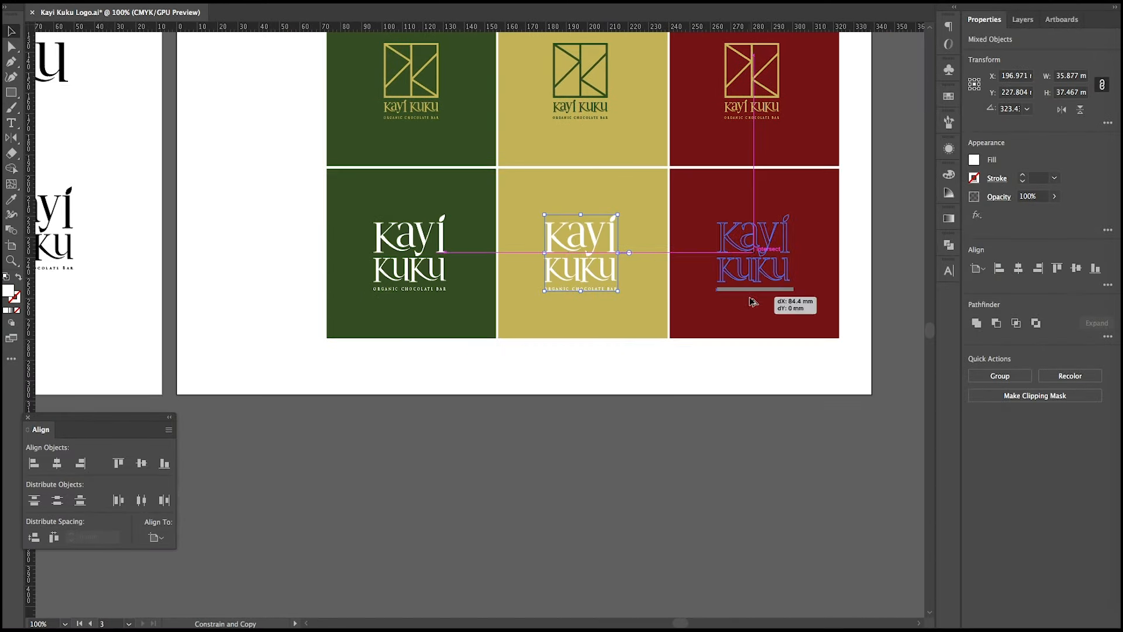
left_click_drag(750, 301, 749, 301)
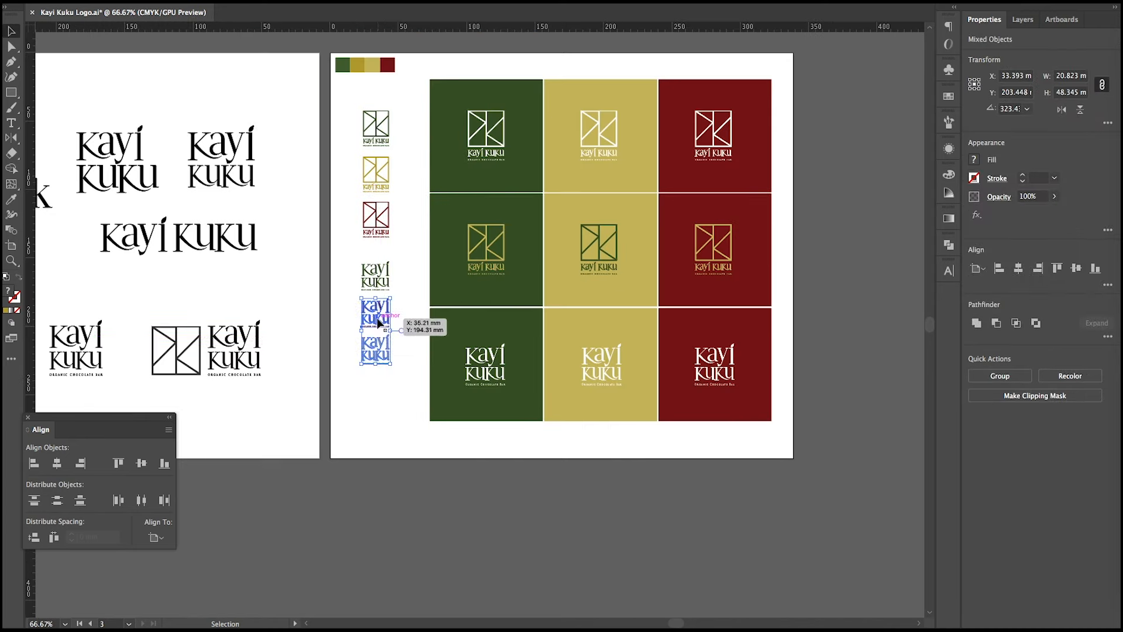
Spread out the small coloured monogram logos and stacked wordmarks in the column beside the colour grid.
left_click_drag(375, 354, 353, 256)
left_click(402, 401)
left_click_drag(374, 282, 374, 309)
left_click(405, 252)
left_click_drag(378, 177, 378, 188)
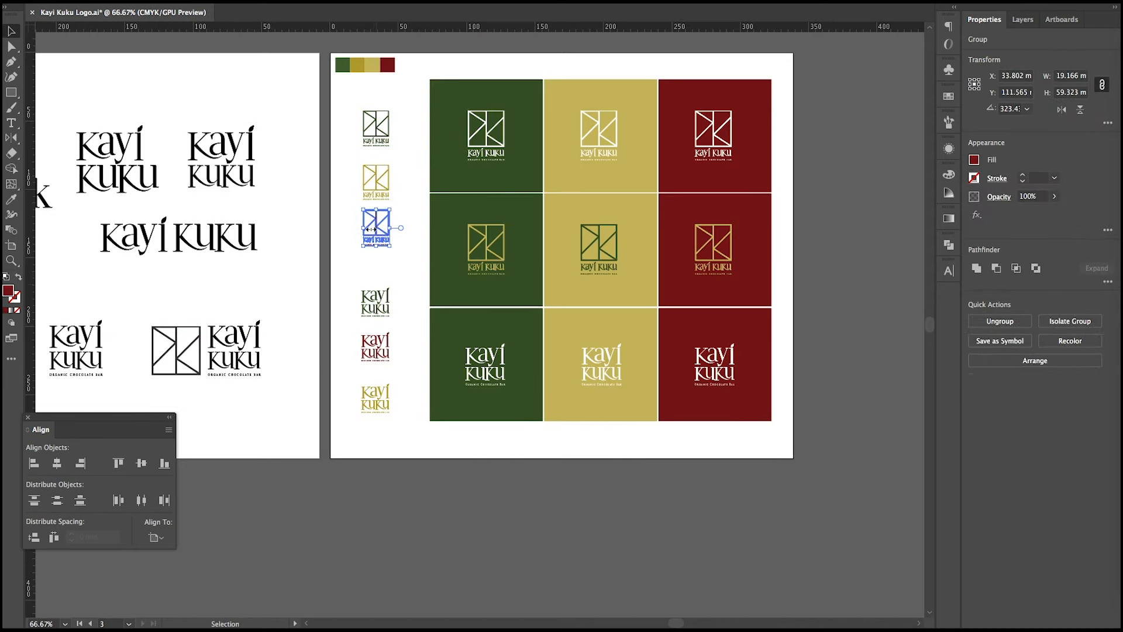
left_click(404, 214)
Duplicate the square monogram on the fourth artboard so the copy sits directly beside the original.
scroll(474, 276, "up", 2)
scroll(474, 276, "down", 2)
scroll(559, 430, "up", 2)
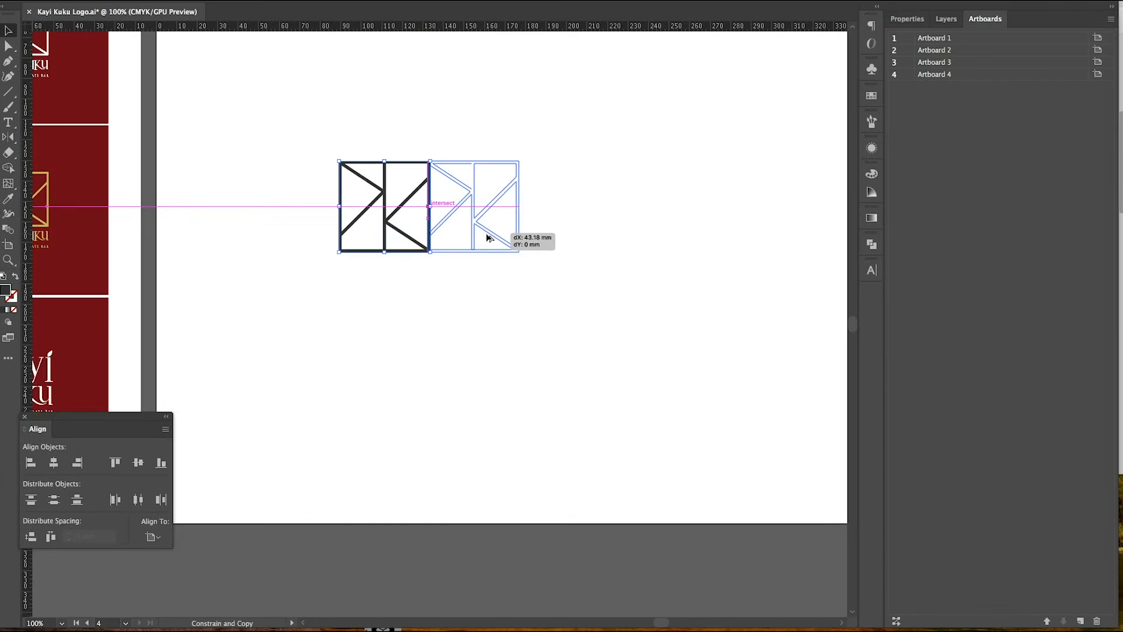
scroll(414, 228, "up", 3)
scroll(414, 228, "down", 3)
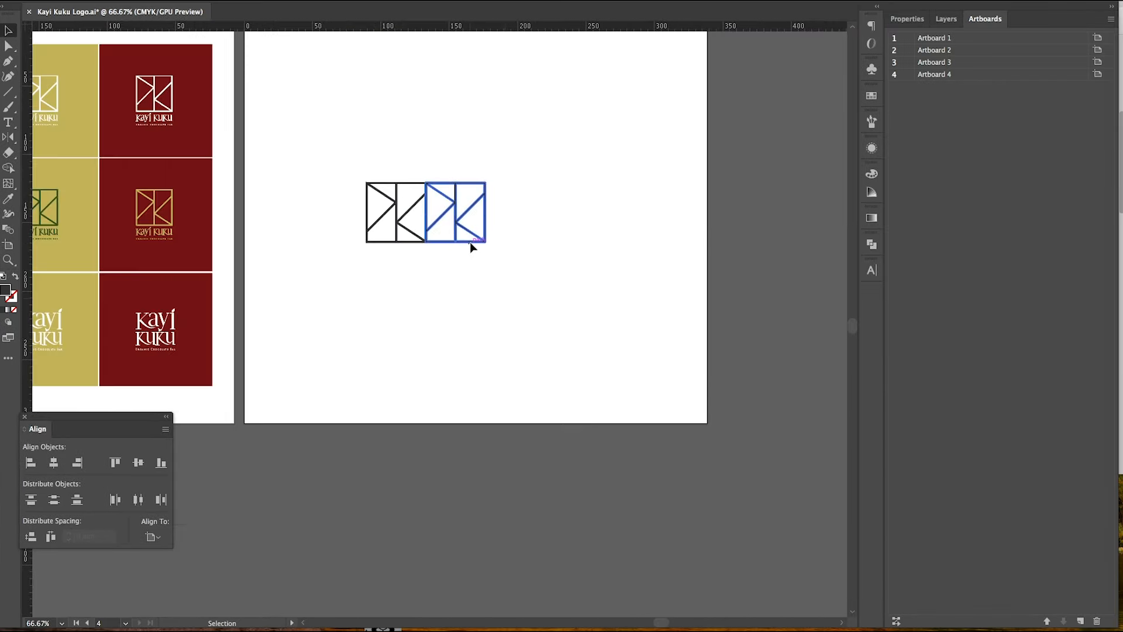
key("ctrl+d")
left_click_drag(481, 225, 482, 285)
key("Delete")
left_click_drag(449, 354, 469, 308)
Rotate the second monogram by 90° beside the upright one.
scroll(447, 179, "up", 2)
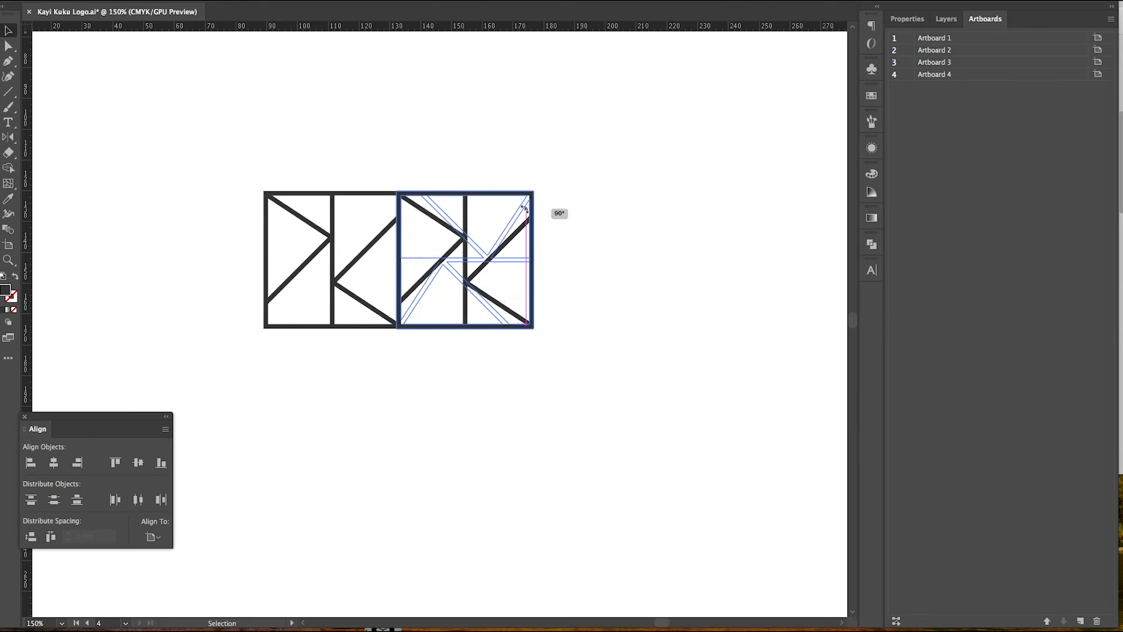
left_click_drag(524, 207, 525, 209)
scroll(549, 388, "down", 1)
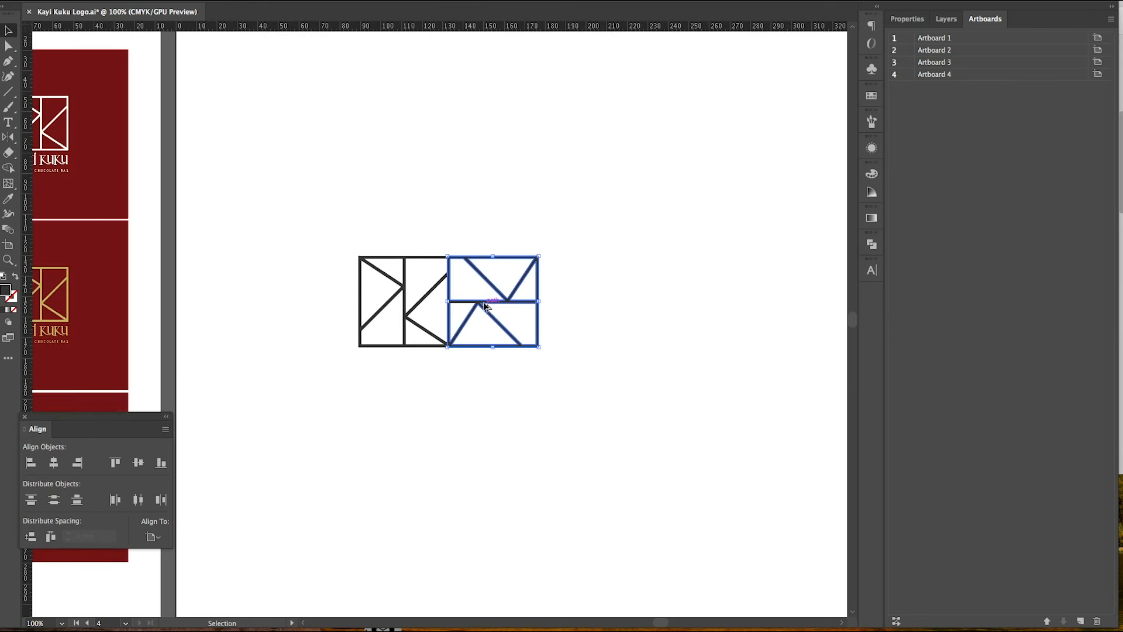
left_click(561, 374)
Duplicate the pair of monograms directly below itself and line up the shared border.
scroll(562, 375, "down", 1)
left_click_drag(579, 357, 361, 208)
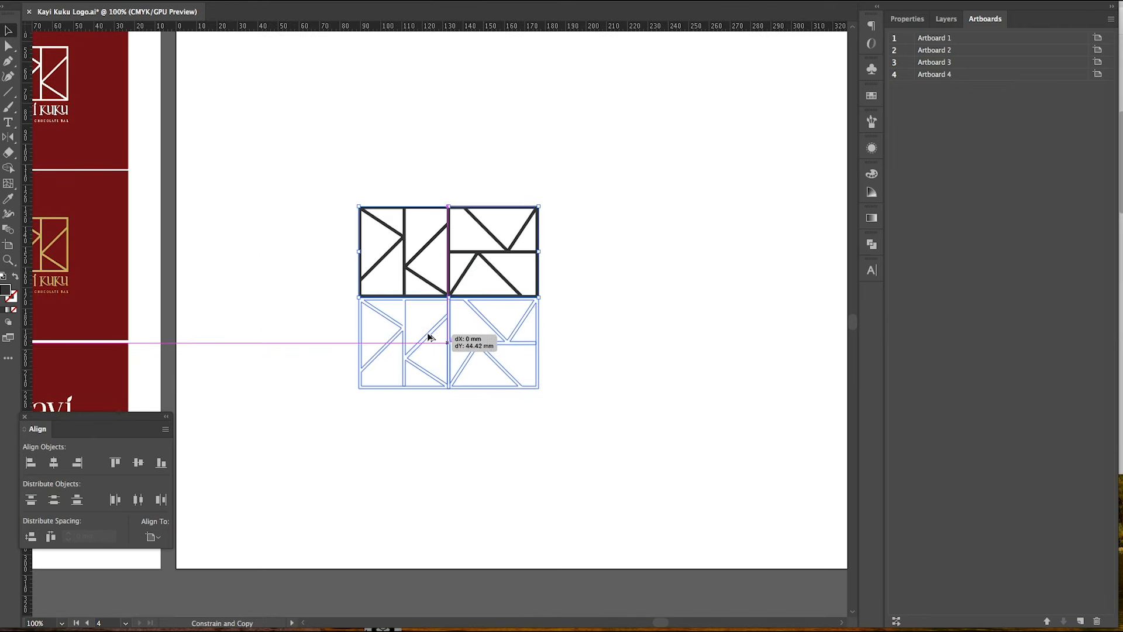
scroll(444, 378, "up", 2)
scroll(445, 230, "up", 3)
left_click_drag(479, 207, 478, 205)
Rotate the two lower monograms by 90° so upright and turned tiles alternate diagonally in the 2 × 2 block.
scroll(500, 230, "down", 6)
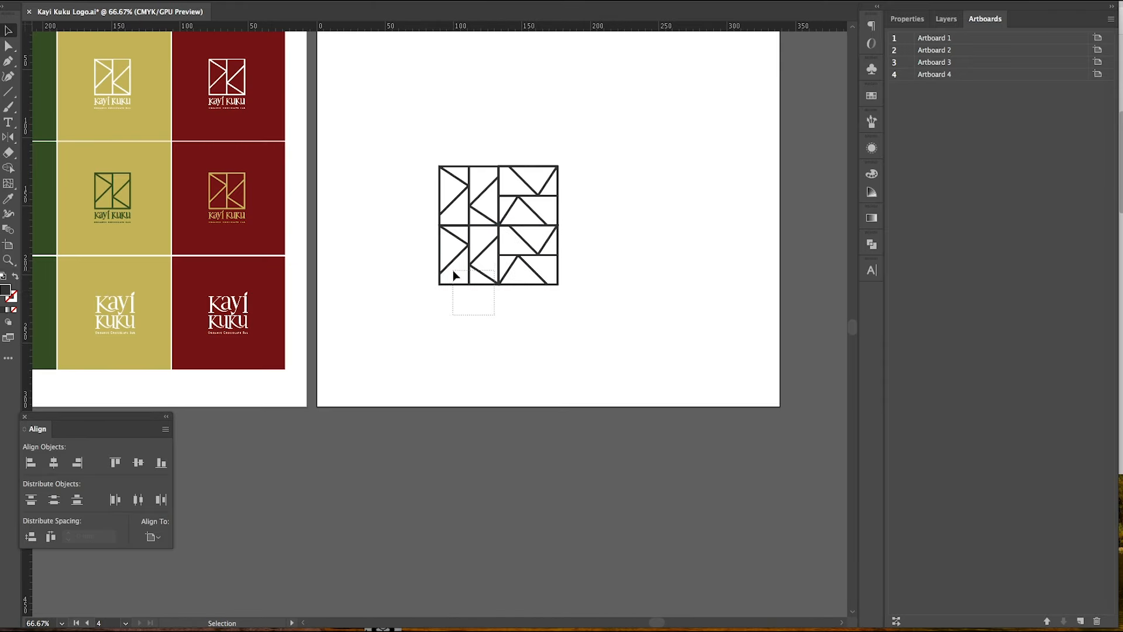
left_click(500, 257)
scroll(585, 246, "up", 2)
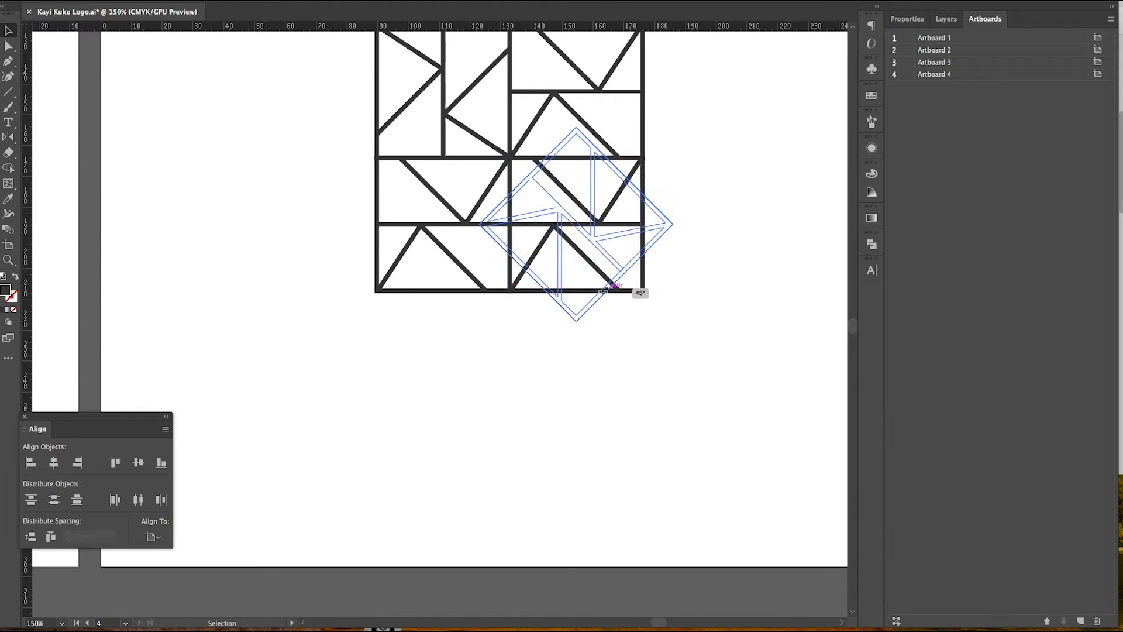
scroll(706, 327, "down", 1)
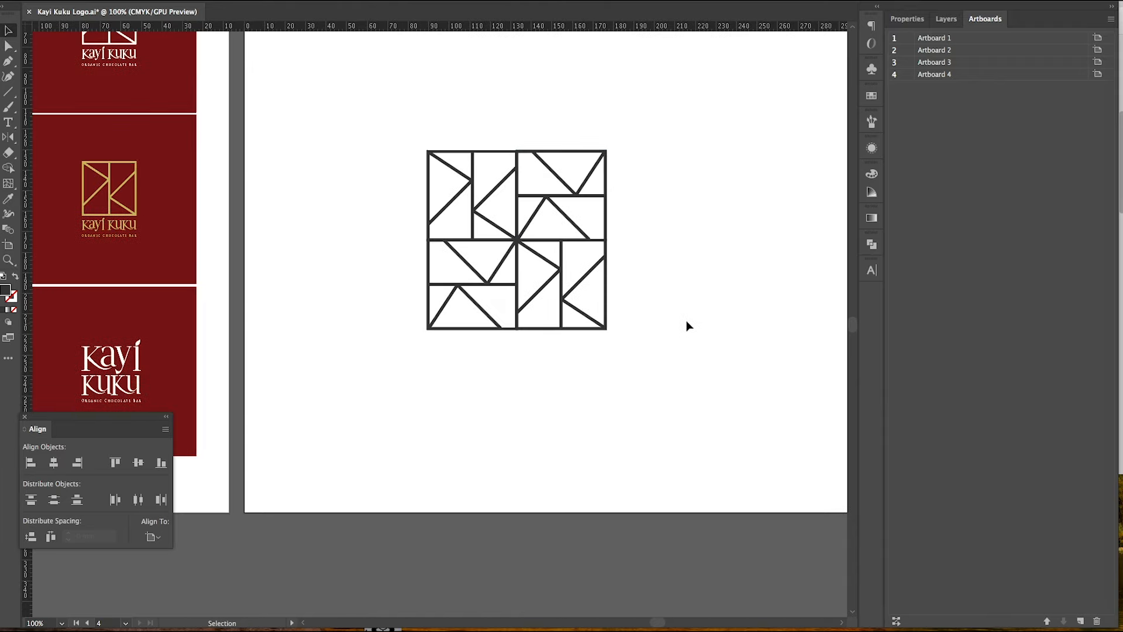
scroll(563, 288, "up", 5)
scroll(700, 442, "down", 6)
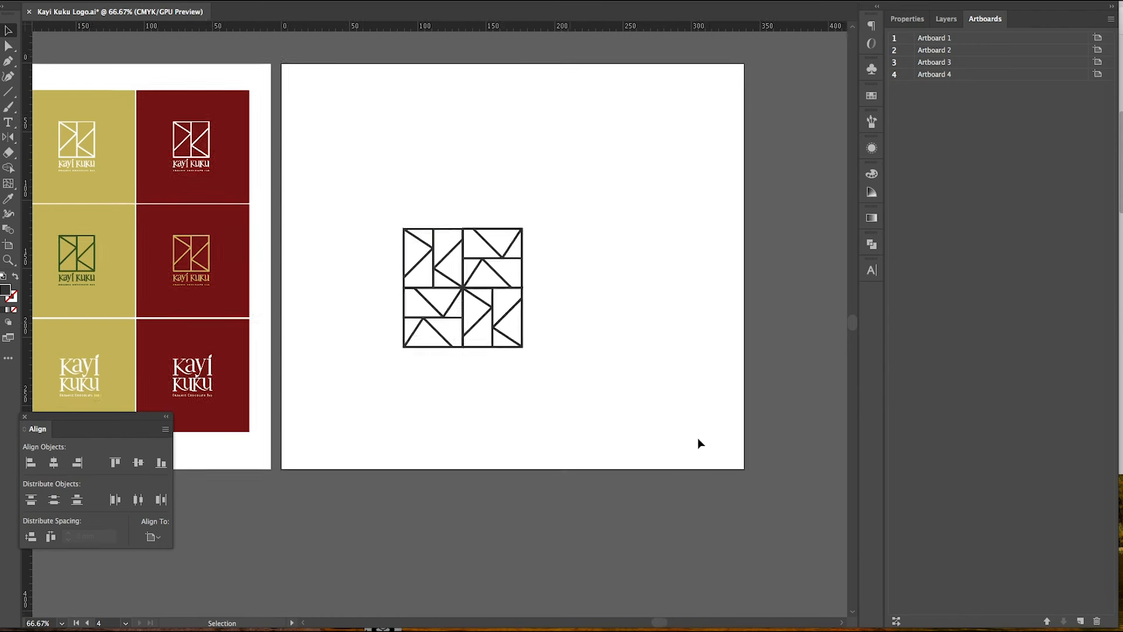
Scale the whole four-monogram block down proportionally to about two thirds of its size.
scroll(494, 339, "down", 1)
scroll(477, 361, "up", 1)
left_click(505, 340)
left_click_drag(528, 341, 490, 303)
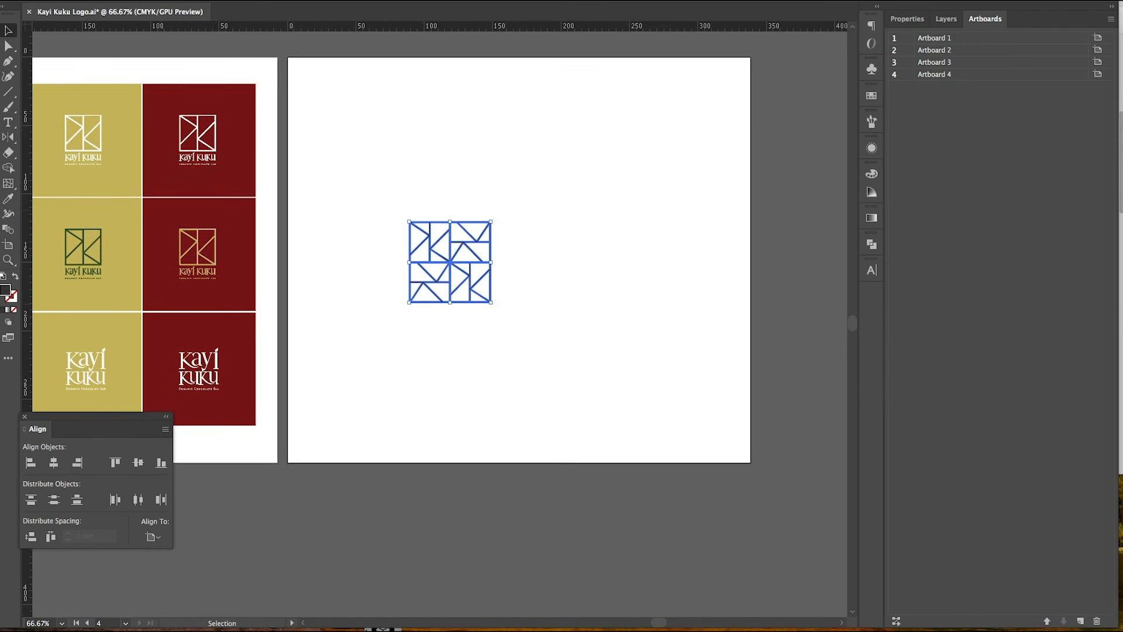
Make a new pattern swatch from the four-monogram block using the Grid tile type.
left_click(81, 0)
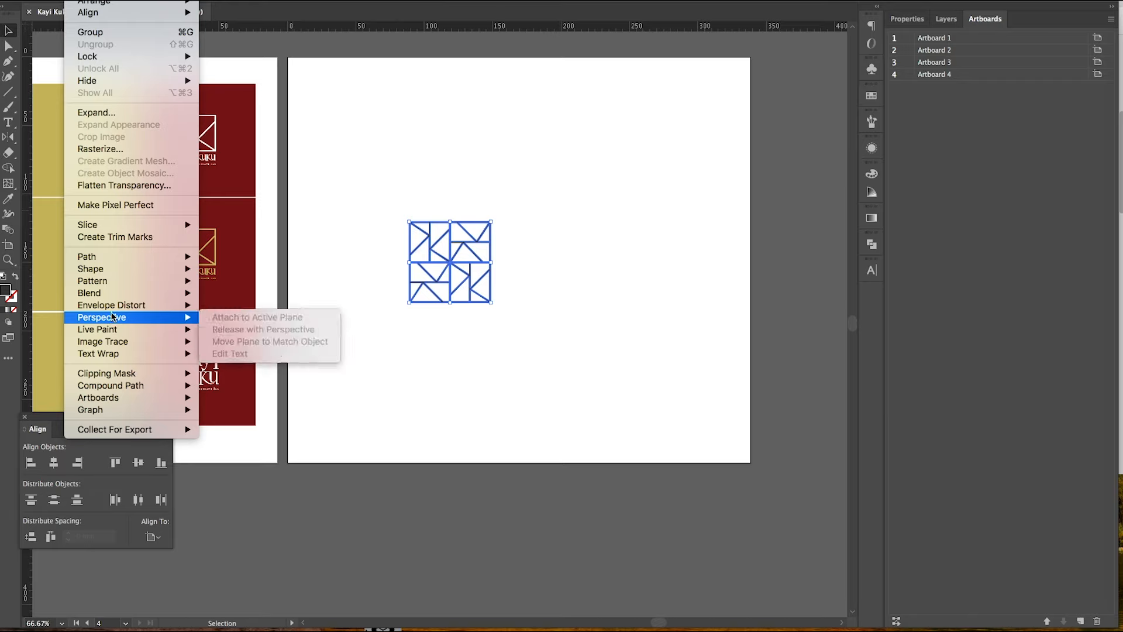
mouse_move(117, 284)
left_click(223, 284)
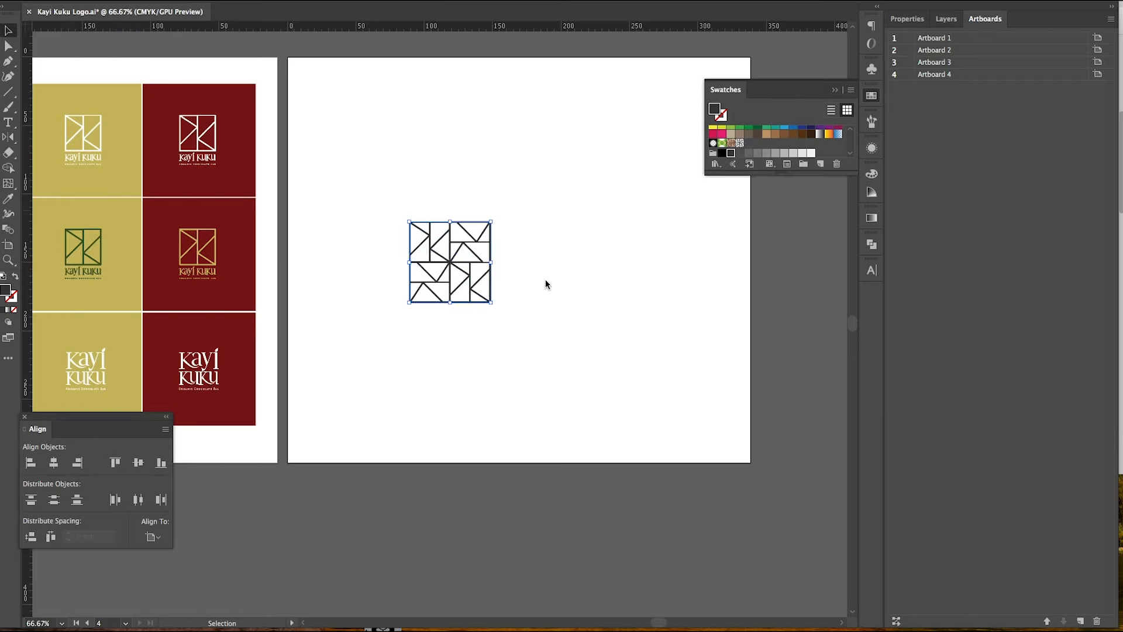
left_click(695, 335)
scroll(437, 319, "up", 2)
scroll(438, 321, "up", 1)
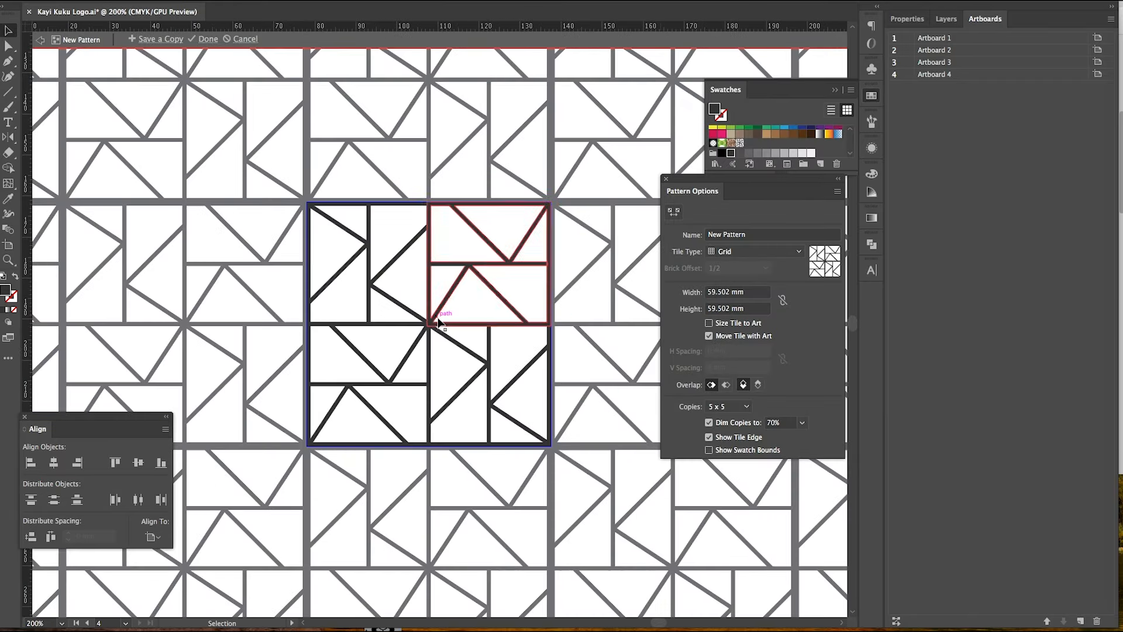
Shrink the pattern tile to about 58.49 × 58.58 mm so adjoining borders overlap, and finish the pattern edit.
scroll(551, 325, "up", 3)
left_click_drag(571, 325, 565, 326)
scroll(566, 326, "down", 3)
scroll(381, 180, "up", 4)
left_click_drag(409, 177, 409, 191)
scroll(509, 409, "down", 6)
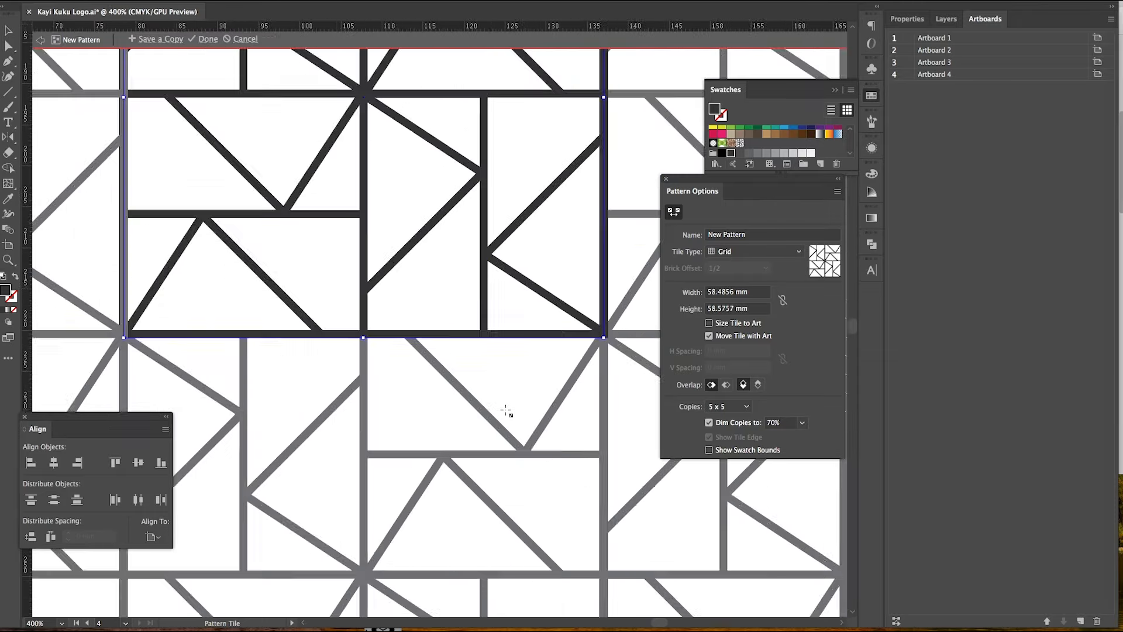
left_click(665, 179)
left_click(208, 40)
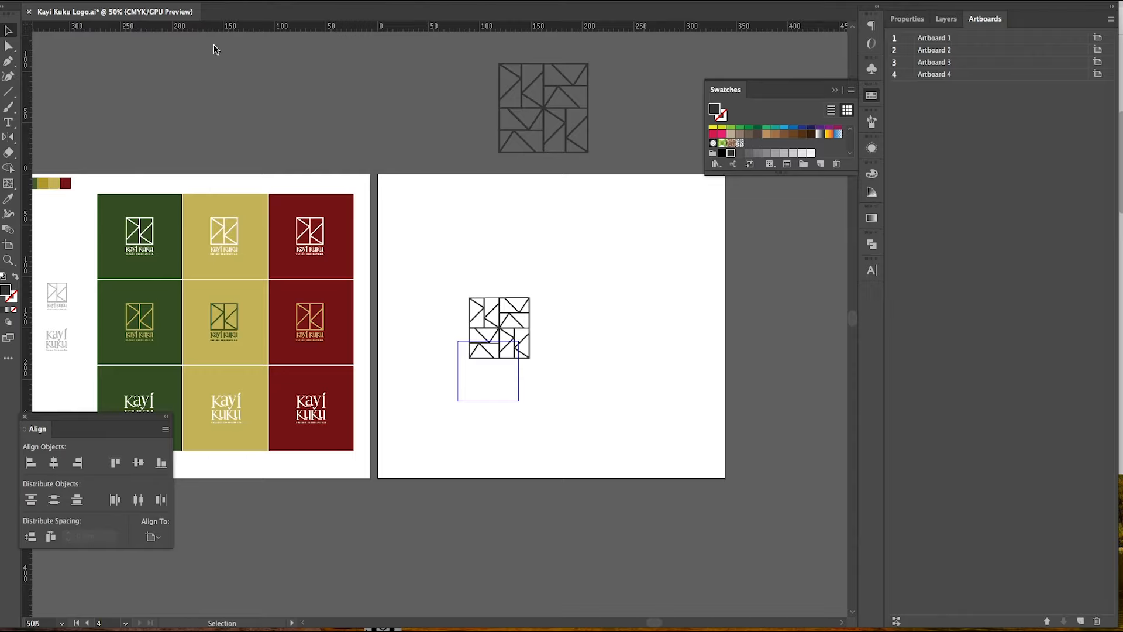
Trim the pattern tile's left and right edges inward so the doubled vertical borders overlap.
left_click_drag(554, 414, 555, 414)
key("v")
scroll(547, 327, "up", 2)
left_click_drag(249, 297, 249, 297)
scroll(244, 298, "up", 6)
left_click_drag(279, 265, 295, 265)
scroll(296, 266, "down", 7)
scroll(576, 271, "up", 4)
scroll(581, 253, "up", 3)
left_click_drag(599, 234, 562, 234)
scroll(562, 234, "down", 7)
Trim the pattern tile's top and bottom edges inward so the doubled horizontal borders overlap.
scroll(421, 432, "up", 10)
left_click_drag(480, 400, 479, 370)
scroll(479, 371, "down", 10)
scroll(491, 106, "up", 10)
left_click_drag(479, 113, 494, 150)
scroll(479, 78, "down", 8)
scroll(494, 114, "up", 4)
scroll(494, 152, "down", 9)
Place a rectangle filled with the monogram pattern and stretch it to cover the whole fourth artboard.
left_click_drag(593, 330, 559, 278)
left_click_drag(574, 316, 425, 356)
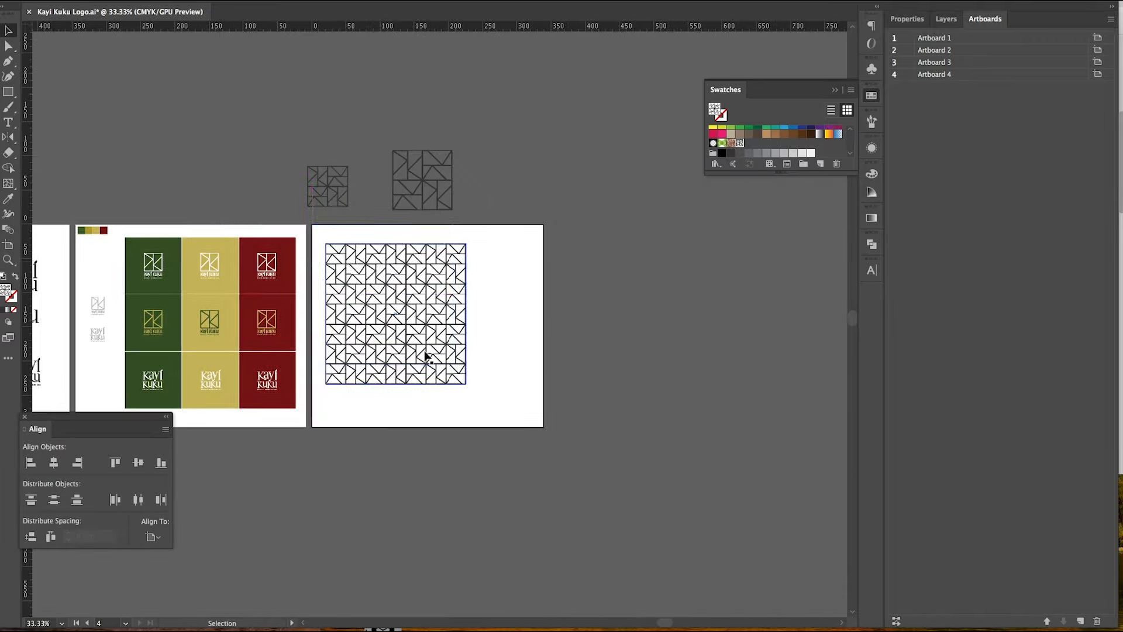
left_click_drag(541, 426, 543, 427)
scroll(455, 383, "up", 2)
scroll(490, 384, "down", 2)
Add a fifth artboard and place a gold copy of the four-monogram tile on it.
left_click(1081, 621)
left_click(101, 185)
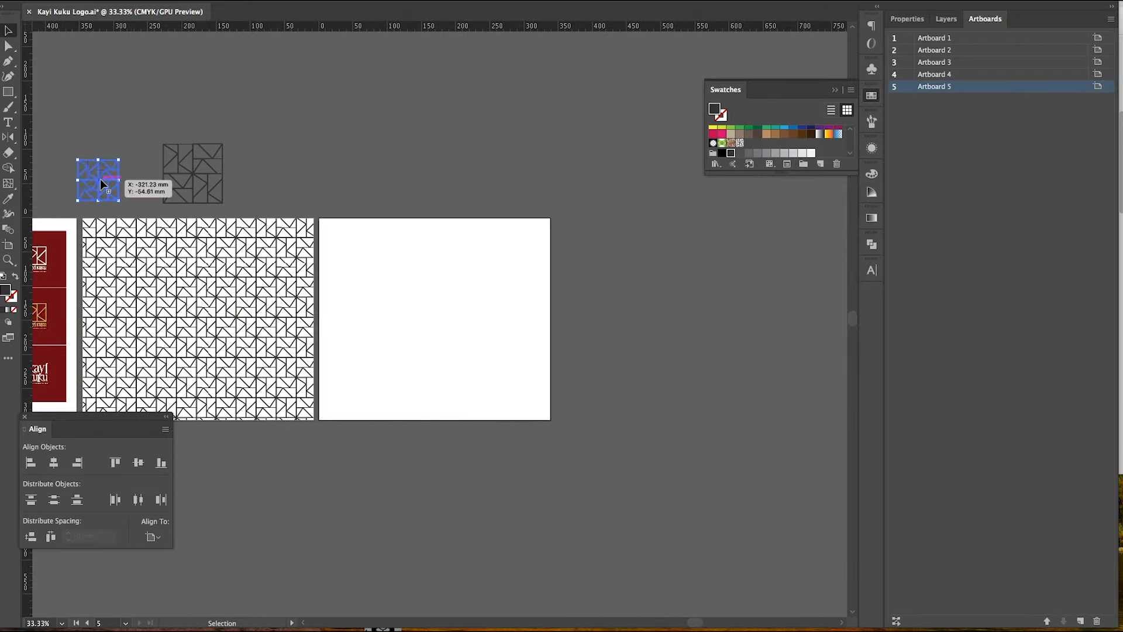
left_click_drag(422, 326, 465, 287)
left_click(370, 200)
key("v")
Make a second pattern swatch from the gold four-monogram tile.
scroll(467, 292, "up", 2)
scroll(471, 291, "up", 2)
scroll(485, 275, "down", 2)
left_click(80, 0)
mouse_move(132, 284)
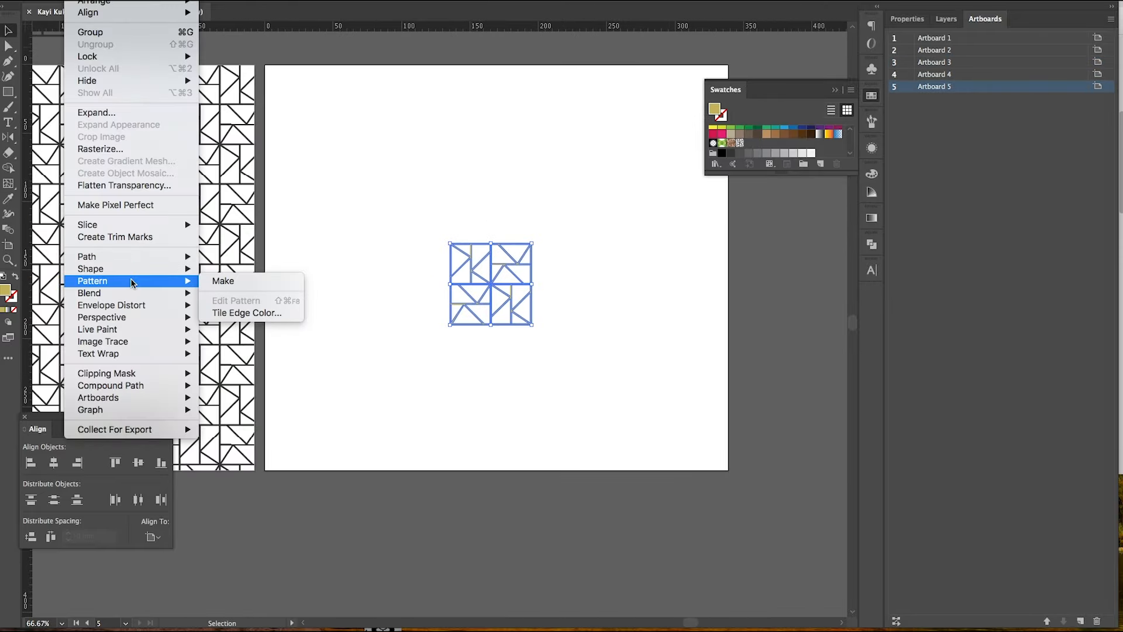
left_click(223, 282)
key("Return")
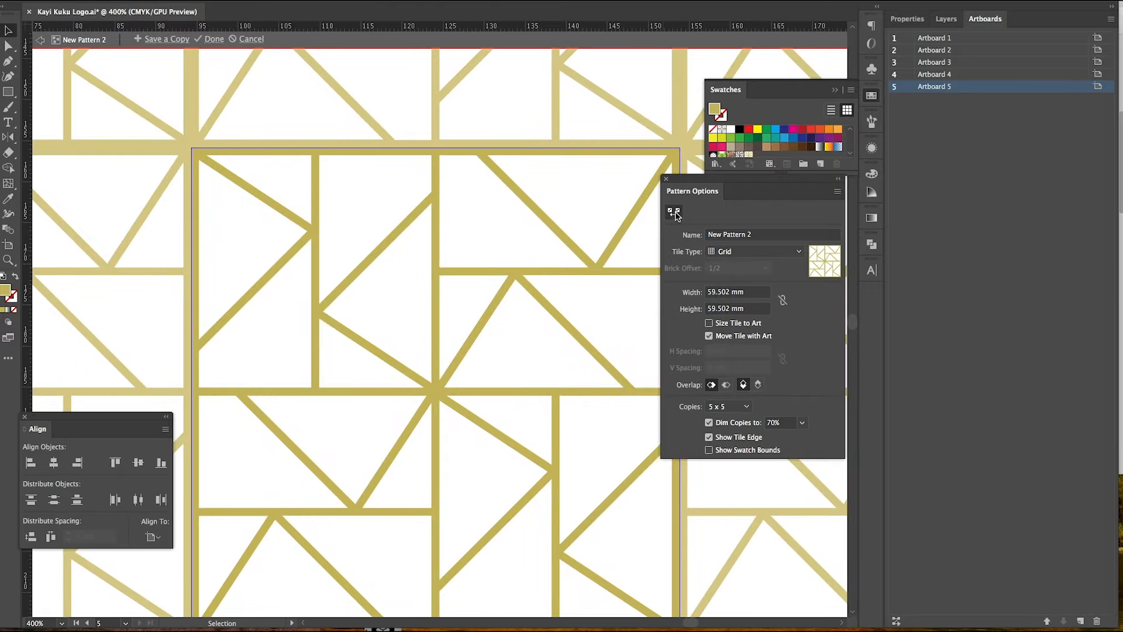
Shrink the gold pattern's tile to 58.5757 mm square so adjoining borders overlap, and finish editing the pattern.
left_click_drag(434, 149, 436, 156)
left_click_drag(581, 278, 460, 118)
left_click_drag(559, 235, 554, 236)
scroll(535, 304, "down", 3)
scroll(534, 323, "down", 5)
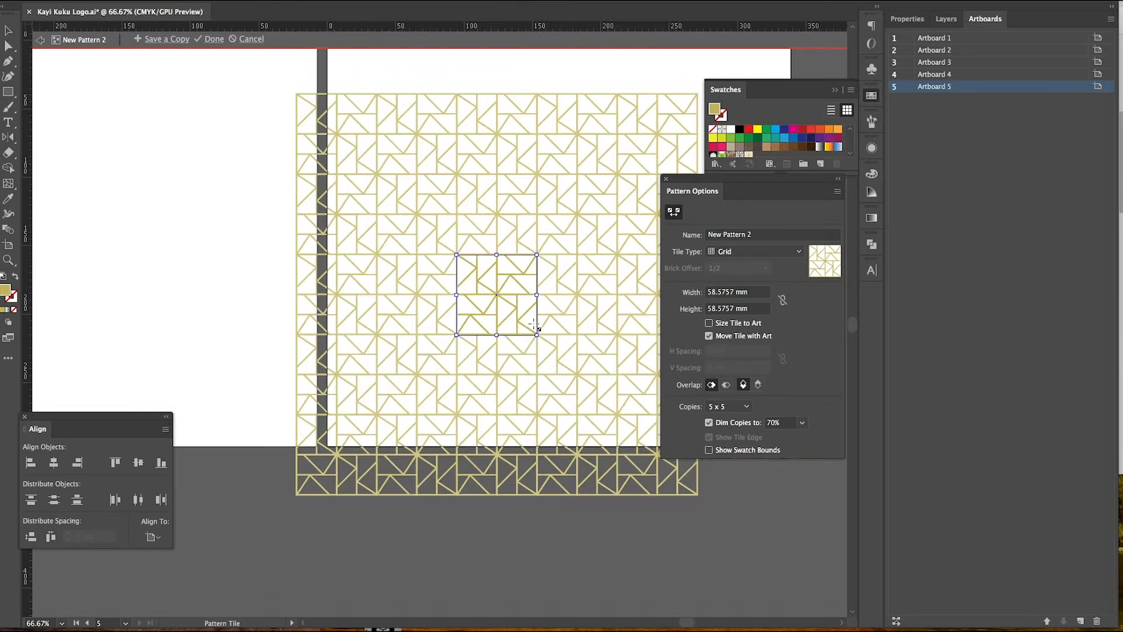
left_click(214, 38)
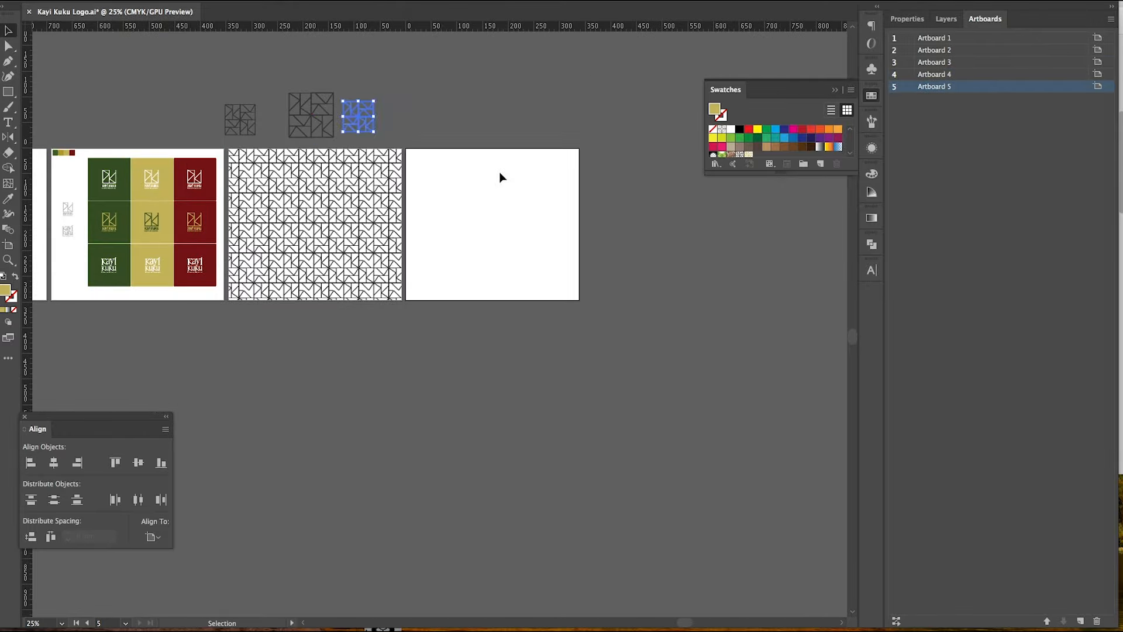
Copy the pattern-filled rectangle onto the fifth artboard and fill the copy with the gold monogram pattern.
left_click_drag(326, 258, 484, 258)
left_click(749, 152)
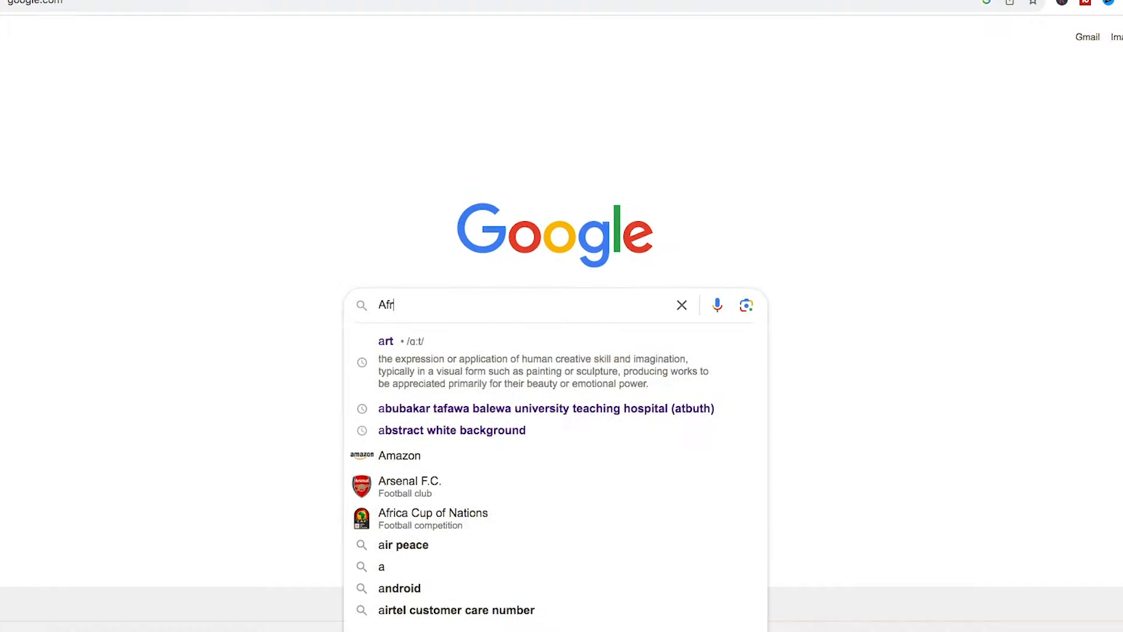
Switch to Google, search images for "African countries coat of arms", and preview the Nigerian and South African emblems.
key("Return")
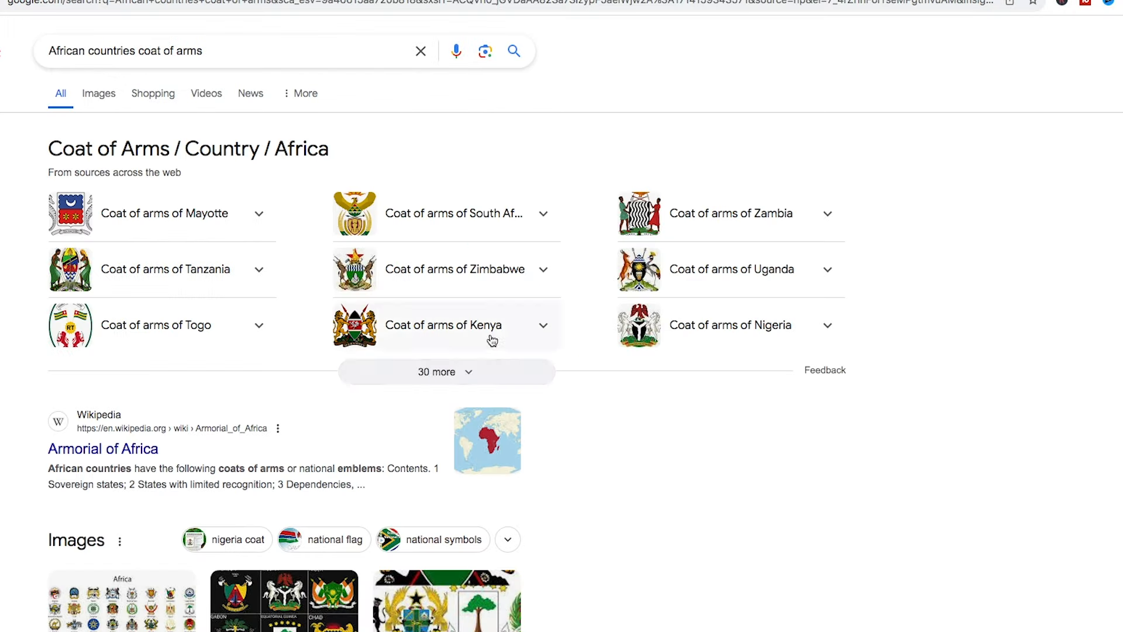
left_click(100, 98)
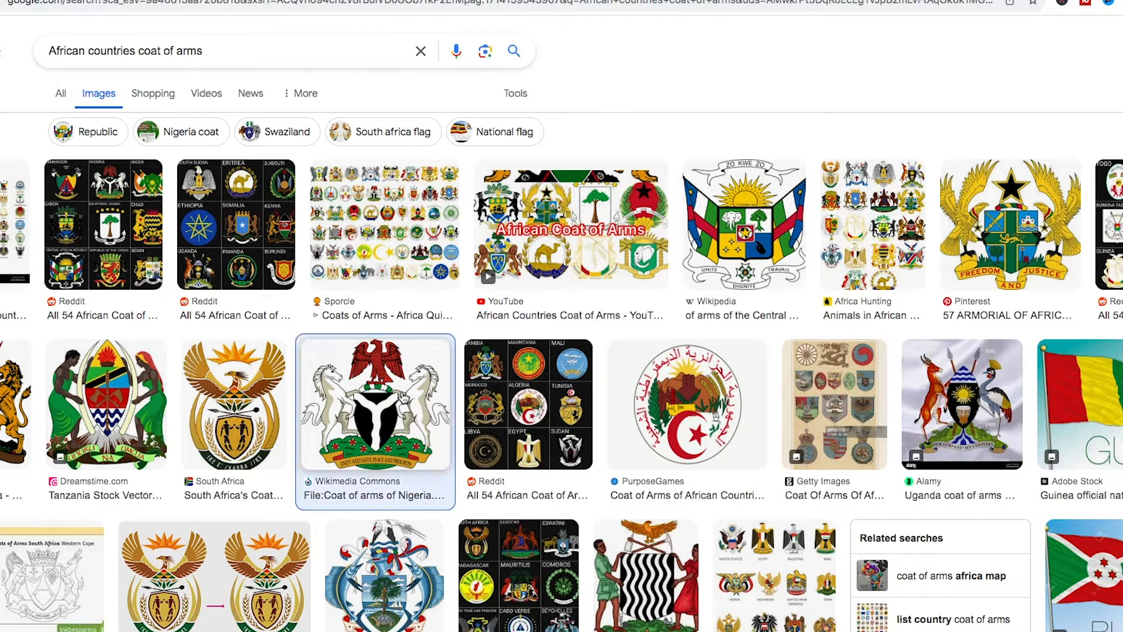
left_click(403, 398)
scroll(716, 199, "down", 5)
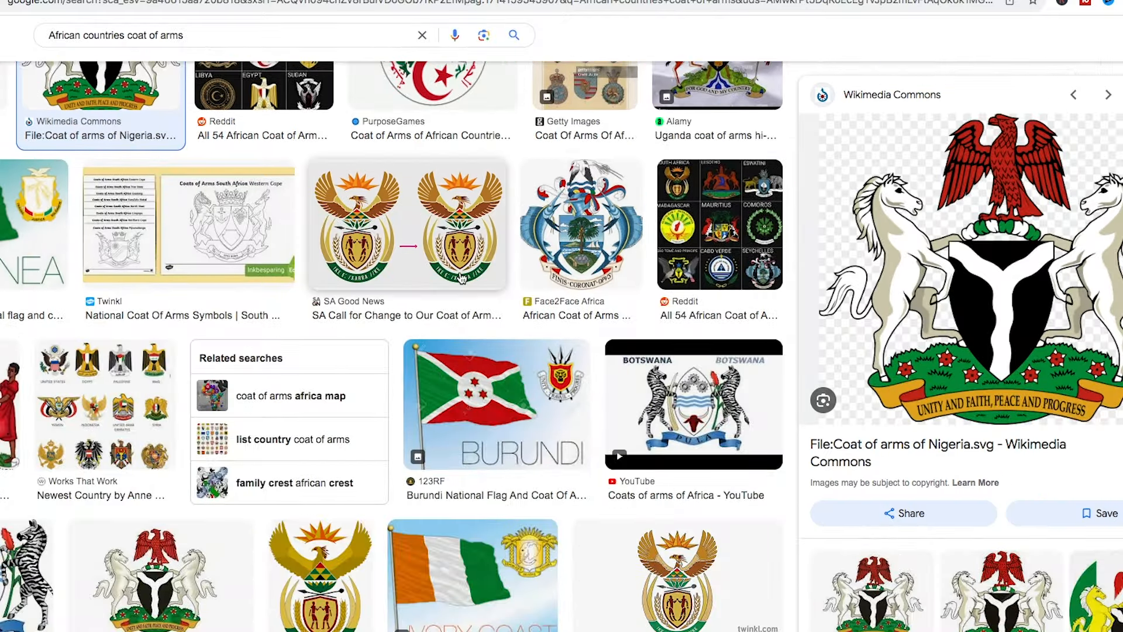
left_click(461, 275)
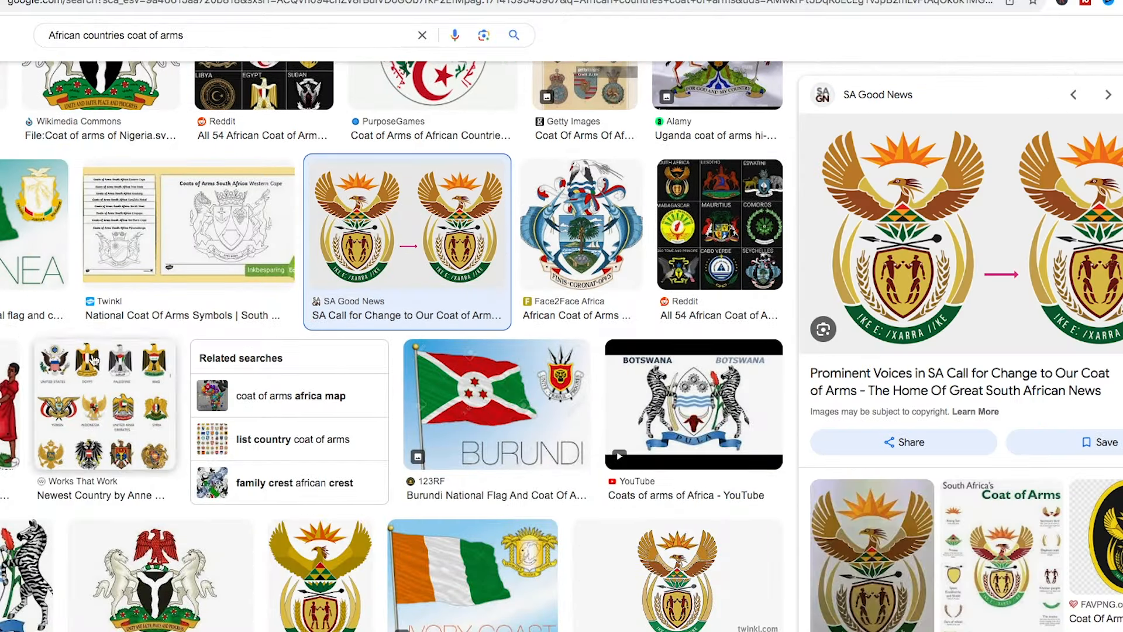
Browse the remaining coat-of-arms image results for the animals and symbols used by African countries.
scroll(887, 234, "down", 1)
scroll(326, 379, "down", 6)
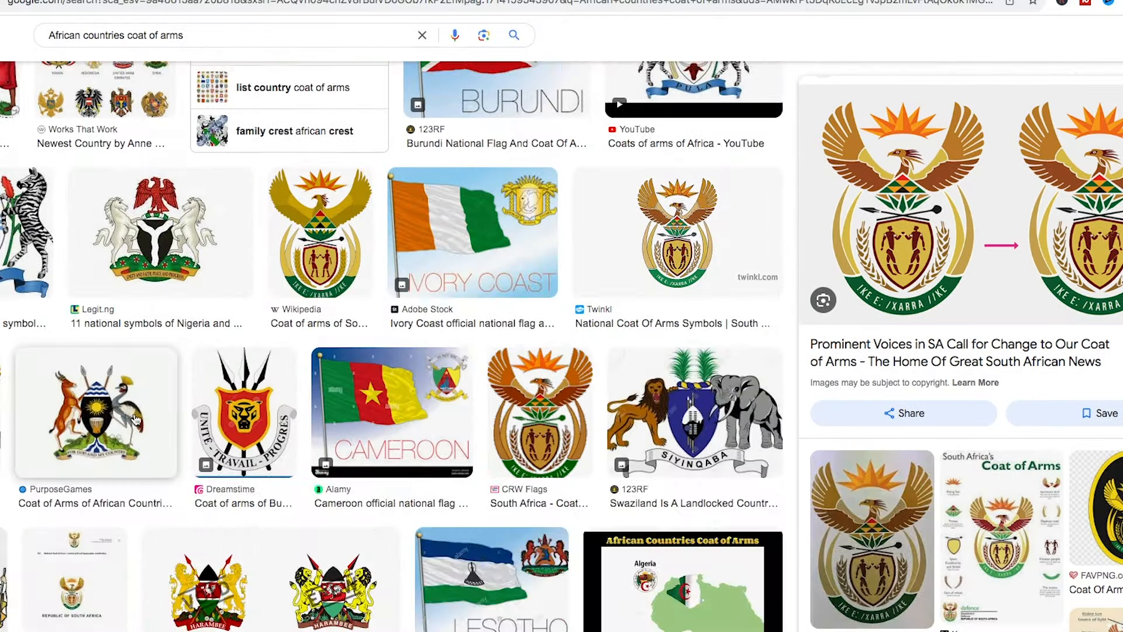
scroll(326, 379, "down", 3)
scroll(347, 415, "down", 14)
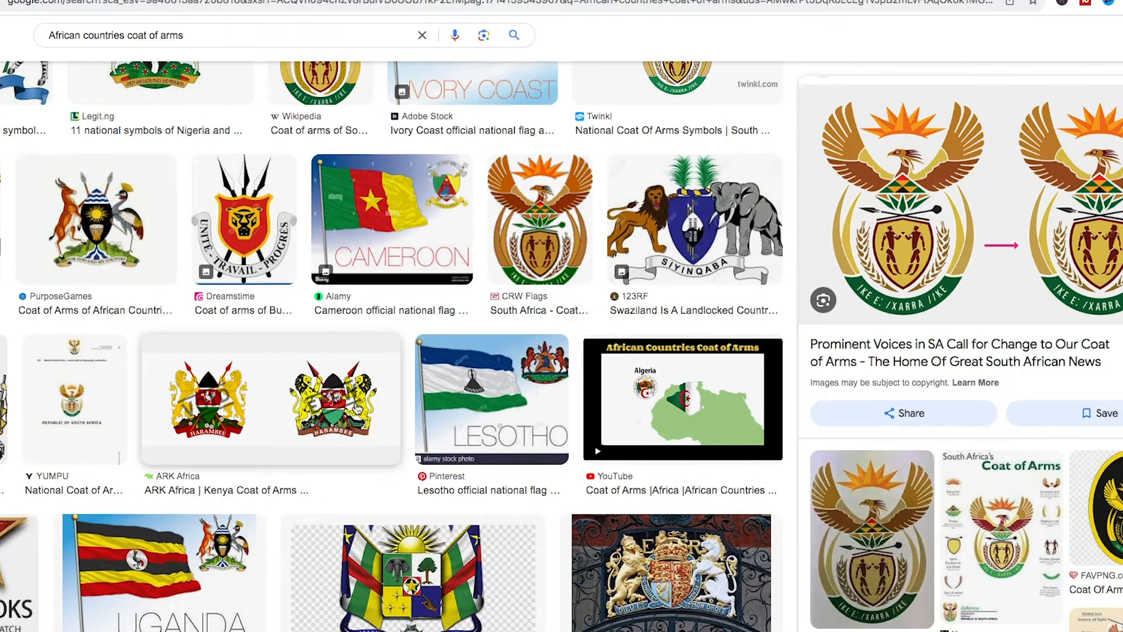
scroll(356, 408, "down", 5)
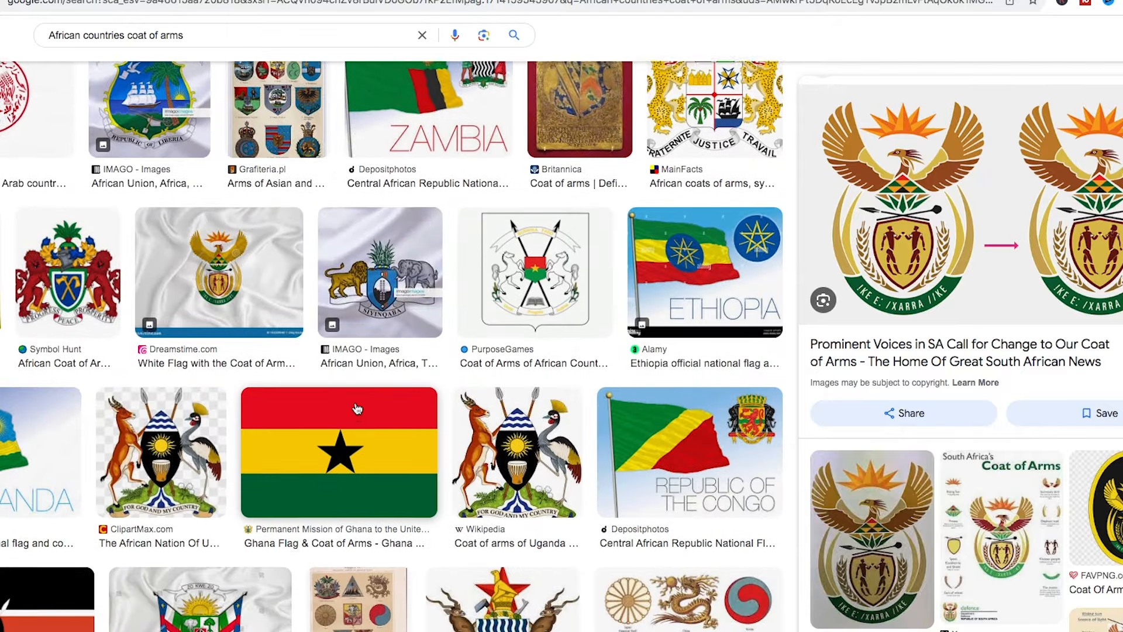
scroll(397, 401, "down", 15)
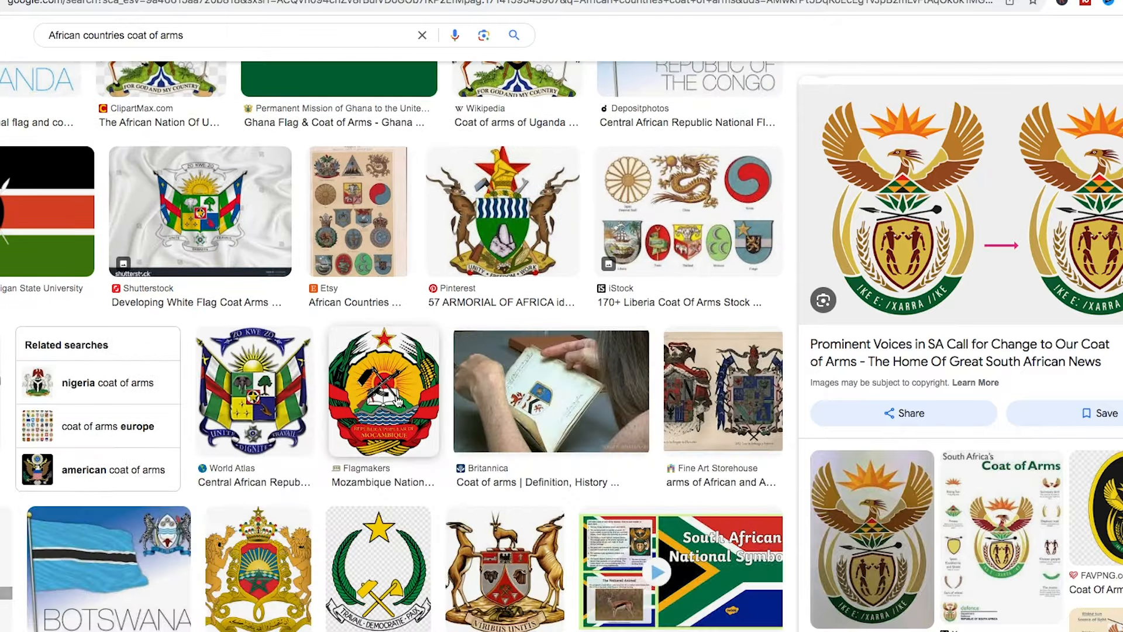
scroll(398, 409, "up", 20)
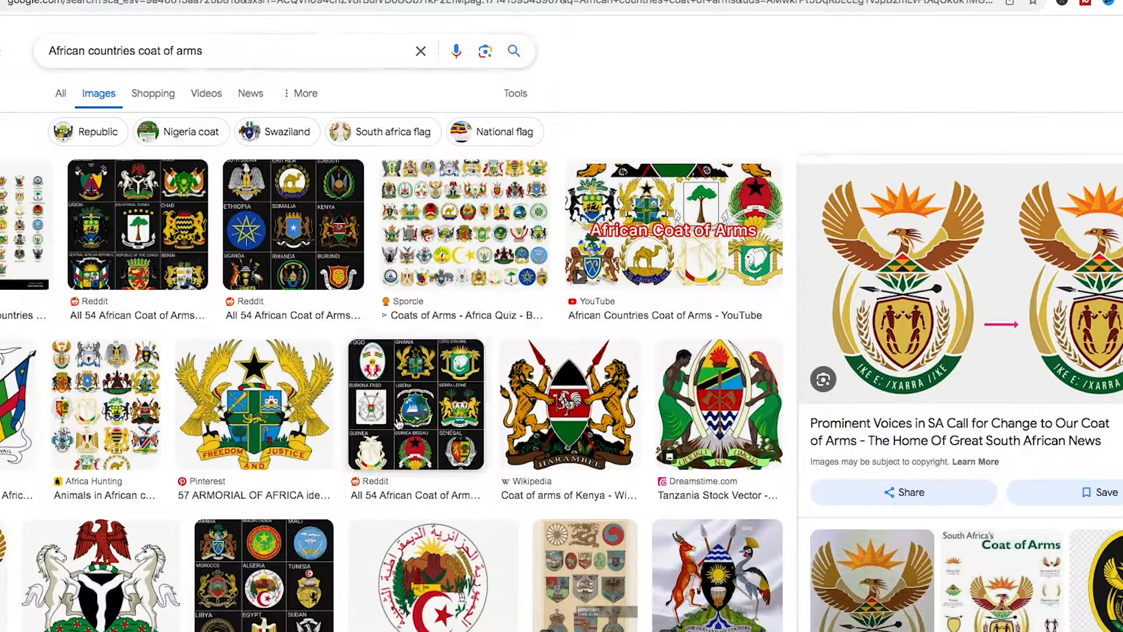
Search images for "Symbolic animal for Ivory coast" and look through the results.
left_click(42, 4)
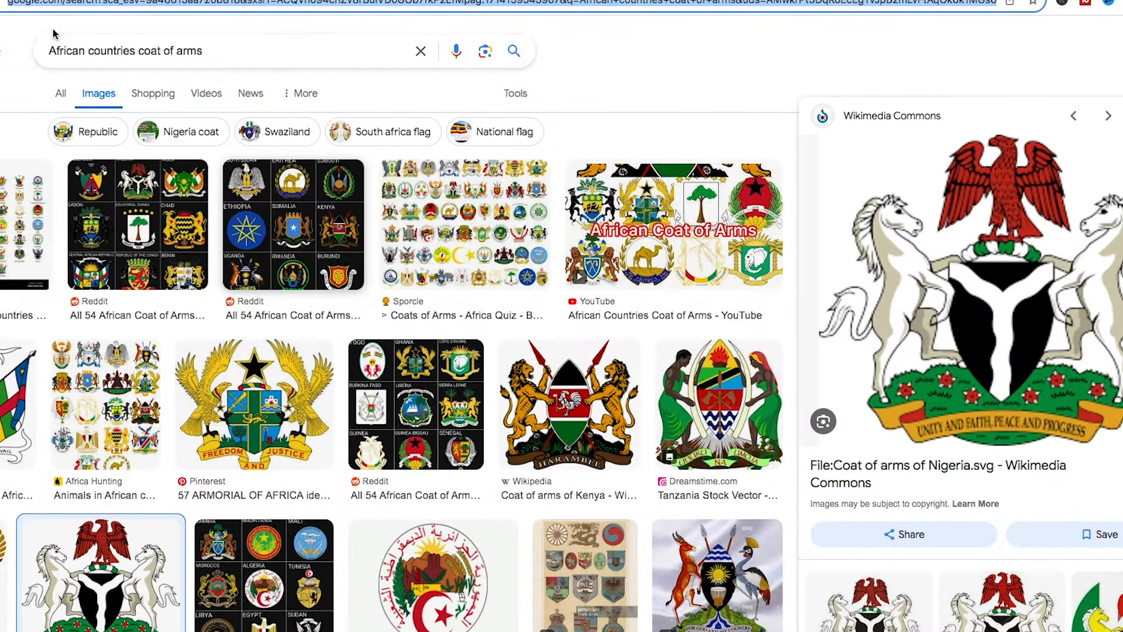
left_click(205, 53)
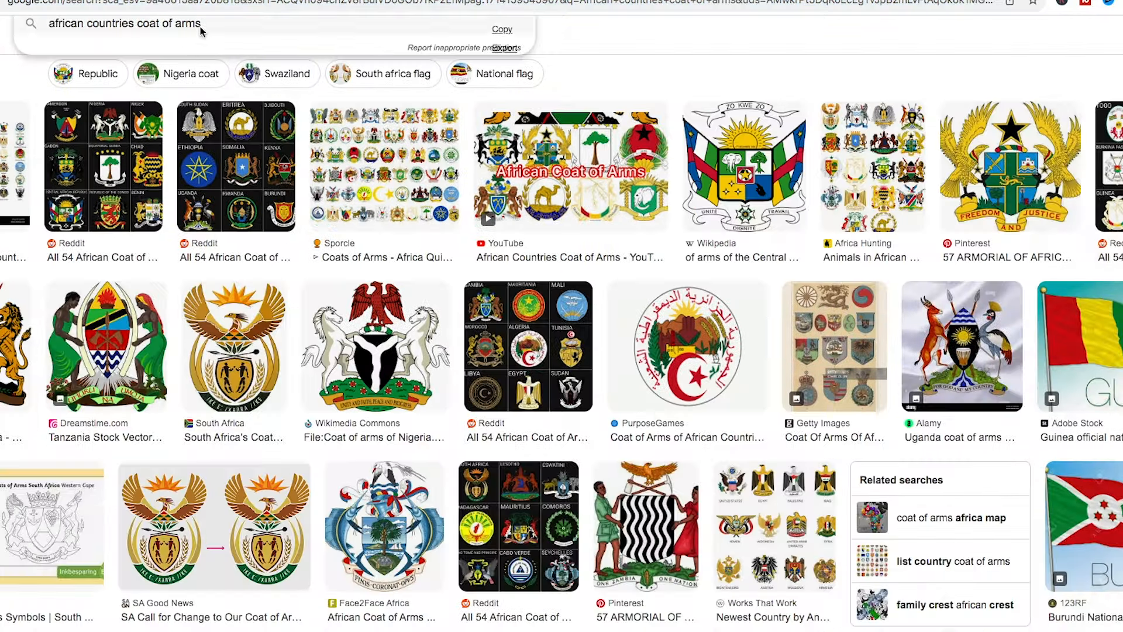
scroll(205, 41, "up", 1)
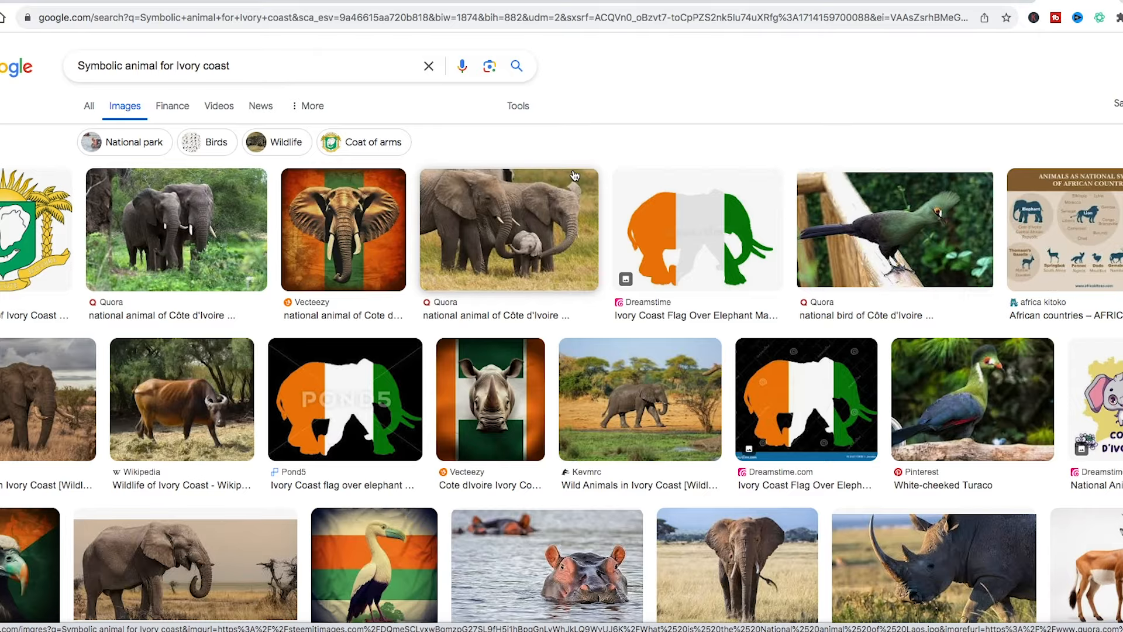
scroll(575, 176, "down", 2)
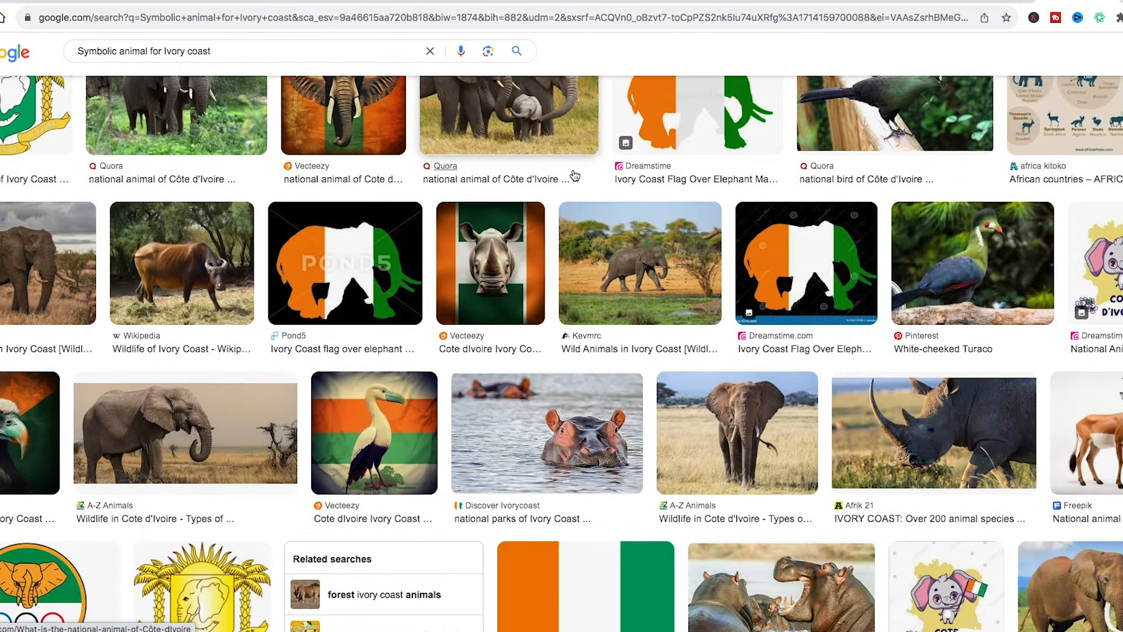
left_click(695, 411)
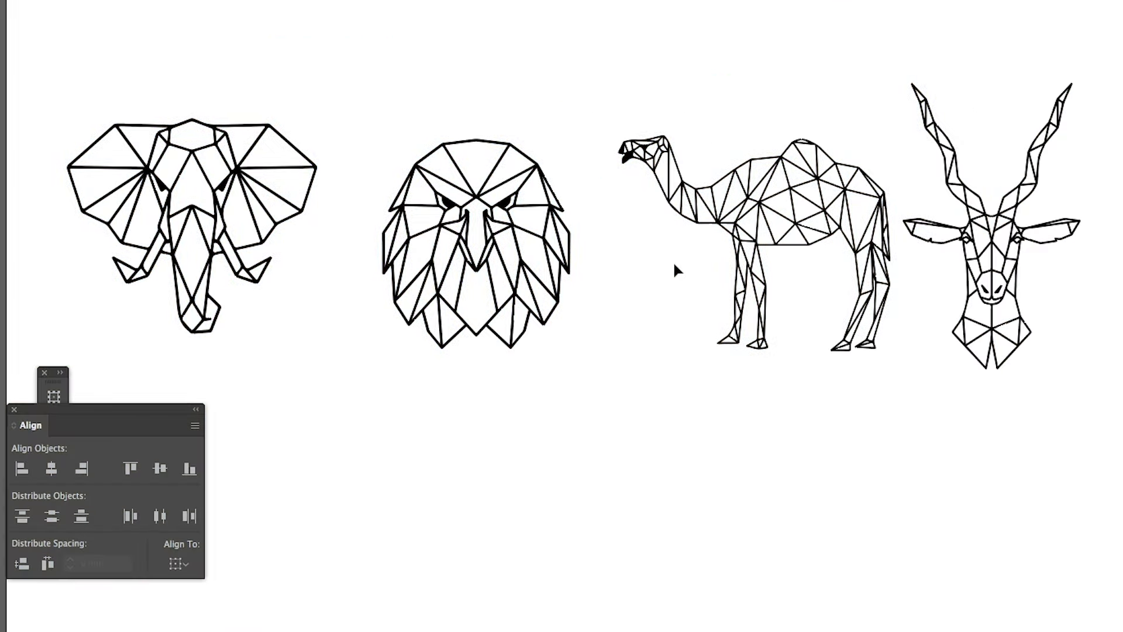
In Illustrator, reposition the geometric camel, antelope head and eagle head to space out the row, and review the animal drawings.
scroll(894, 276, "up", 1)
left_click_drag(798, 263, 770, 264)
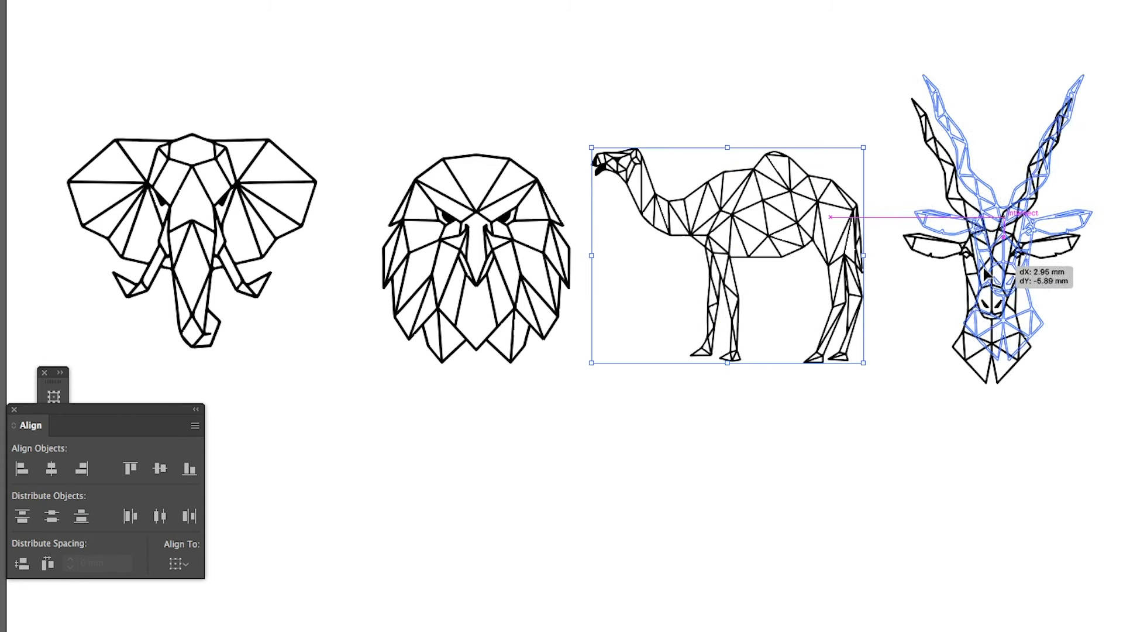
left_click_drag(483, 248, 469, 236)
left_click(595, 352)
scroll(595, 352, "up", 5)
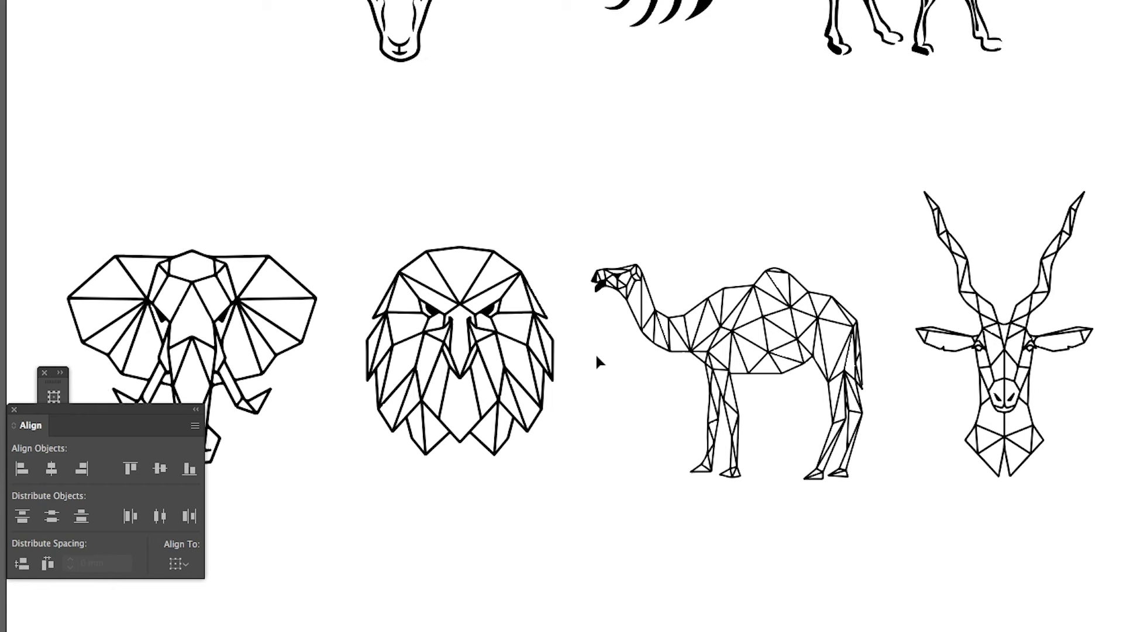
scroll(595, 353, "up", 5)
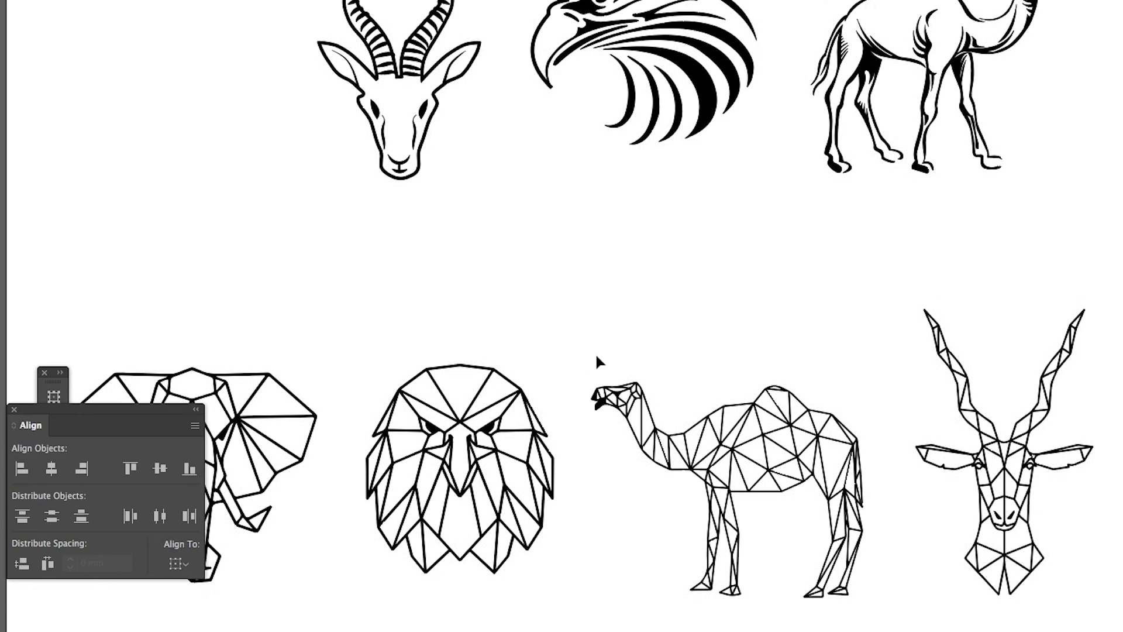
scroll(596, 358, "down", 8)
scroll(597, 363, "down", 3)
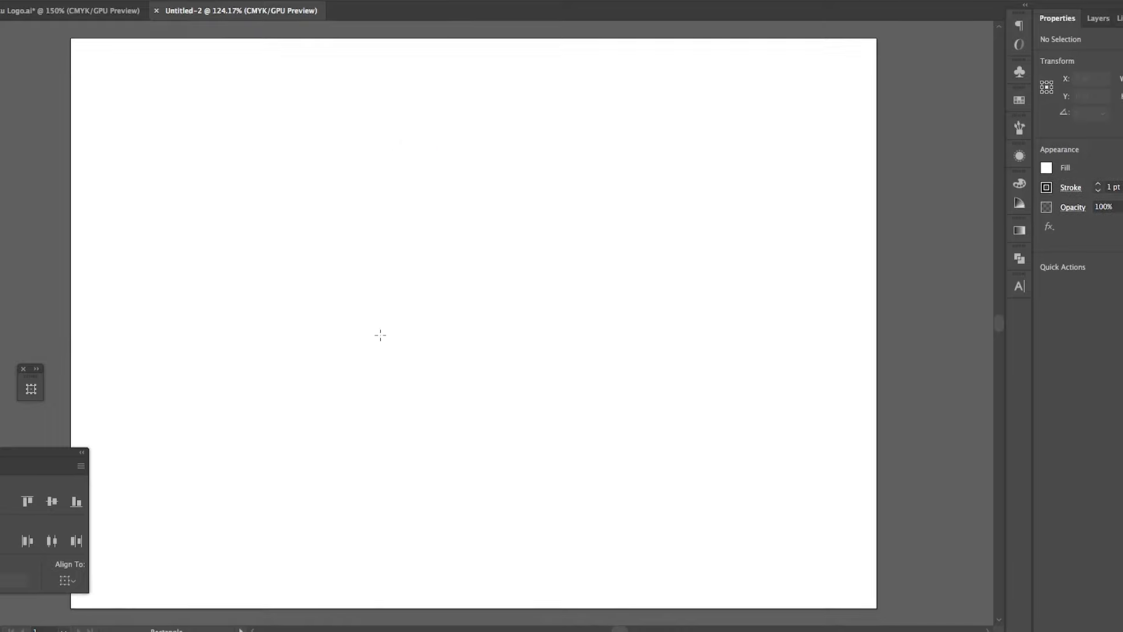
In the new Untitled-2 document, draw a tall panel rectangle and copy it into alternating wide and narrow package panels.
left_click_drag(251, 150, 441, 442)
mouse_move(444, 223)
left_mouse_down()
mouse_move(651, 223)
mouse_move(633, 223)
left_mouse_up()
left_click_drag(630, 297, 457, 296)
mouse_move(457, 272)
left_mouse_down()
mouse_move(507, 272)
mouse_move(457, 272)
left_mouse_up()
left_click_drag(411, 174, 615, 173)
left_click(673, 175)
left_click_drag(458, 154, 667, 154)
left_click(699, 246)
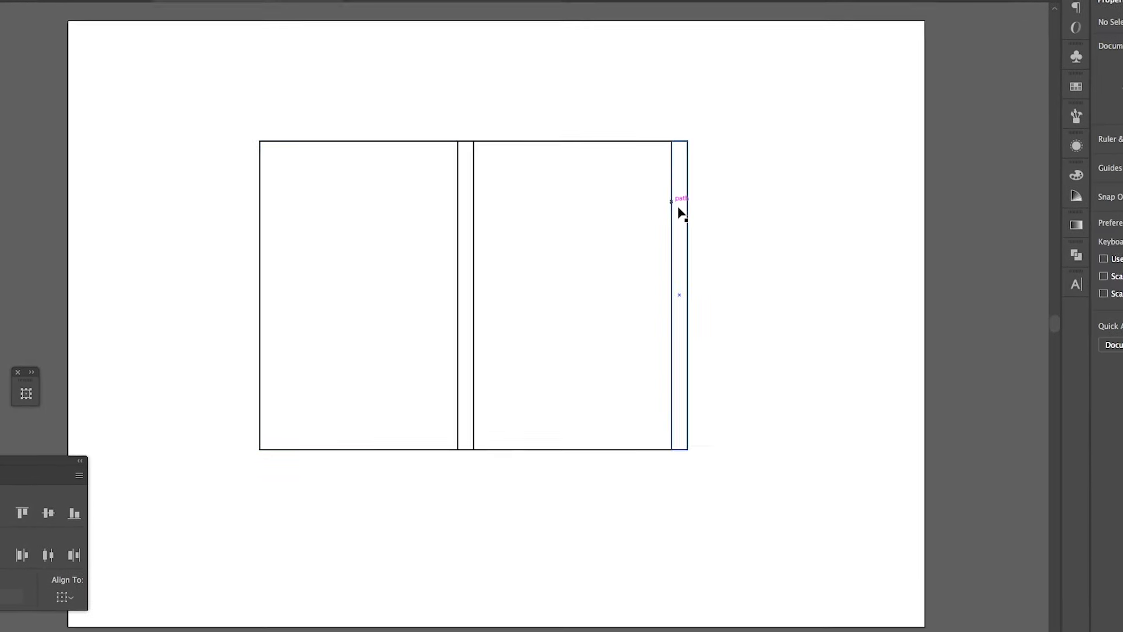
Add a copy of the narrow panel at the dieline's outer edge as a glue flap and taper its outer corners.
left_click(687, 234)
left_click_drag(687, 234, 704, 234)
key("a")
left_click_drag(703, 141, 704, 151)
left_click_drag(704, 449, 704, 439)
left_click(856, 309)
Draw a flap rectangle above the first wide panel and fit its size to that panel.
key("m")
mouse_move(264, 137)
left_mouse_down()
mouse_move(465, 108)
mouse_move(465, 92)
mouse_move(591, 236)
left_mouse_up()
key("v")
key("Delete")
left_click_drag(544, 235, 498, 114)
left_click_drag(590, 115, 452, 111)
Shape the flaps along the dieline's upper edge, adjusting their heights and slanting their corners.
scroll(289, 120, "up", 3)
left_click_drag(291, 117, 620, 97)
key("a")
scroll(607, 107, "up", 4)
left_click_drag(666, 96, 656, 96)
scroll(701, 102, "down", 4)
key("v")
left_click_drag(471, 99, 472, 77)
left_click_drag(555, 76, 555, 70)
key("a")
left_click_drag(403, 55, 428, 76)
left_click_drag(422, 70, 430, 71)
left_click_drag(689, 71, 683, 71)
key("v")
Repeat the upper flaps over the remaining panels and arrange copies of them along the dieline's lower edge.
left_click(745, 88)
left_click_drag(706, 109, 1013, 105)
scroll(805, 105, "down", 2)
left_click_drag(494, 42, 976, 102)
left_click_drag(720, 114, 719, 437)
left_click_drag(962, 439, 607, 394)
left_click_drag(981, 471, 521, 406)
left_click_drag(820, 416, 806, 415)
left_click(601, 407)
left_click_drag(559, 404, 961, 403)
left_click(1009, 436)
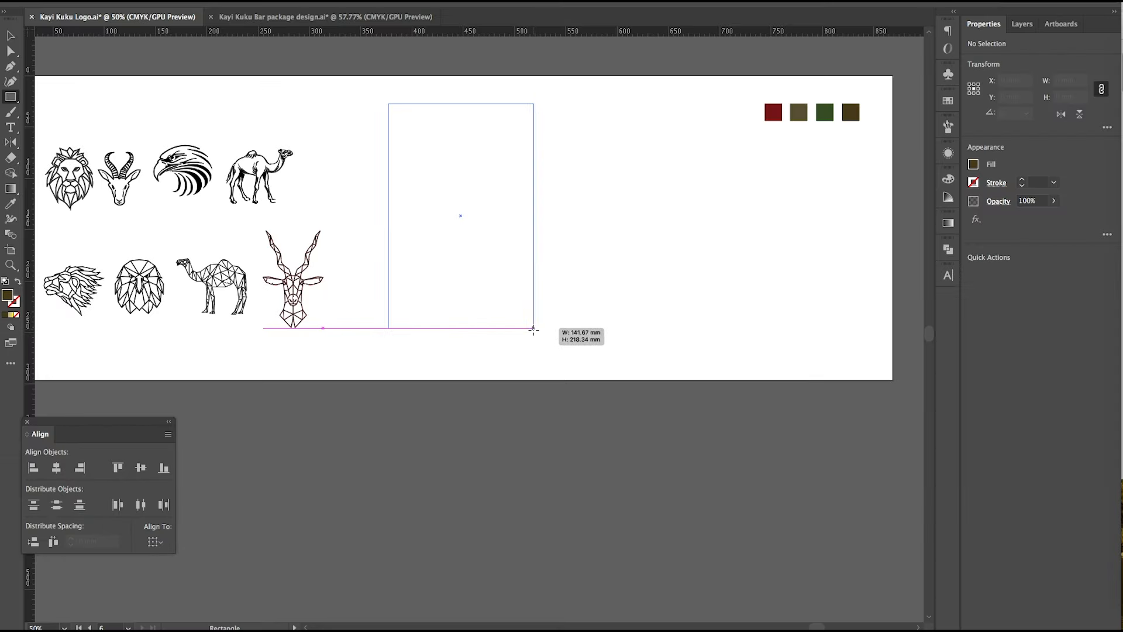
In Kayi Kuku Logo.ai, draw a rectangle about 142 by 218 mm beside the animal drawings and fill it with the sampled green.
left_click_drag(533, 329, 533, 329)
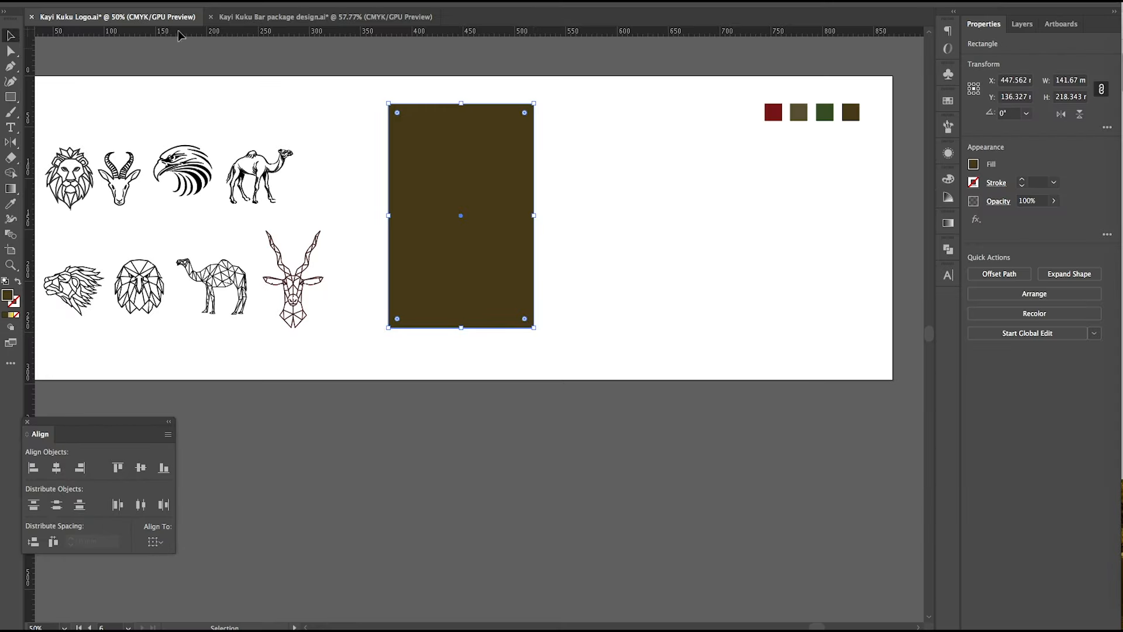
left_click_drag(465, 149, 466, 152)
key("i")
left_click(829, 113)
key("v")
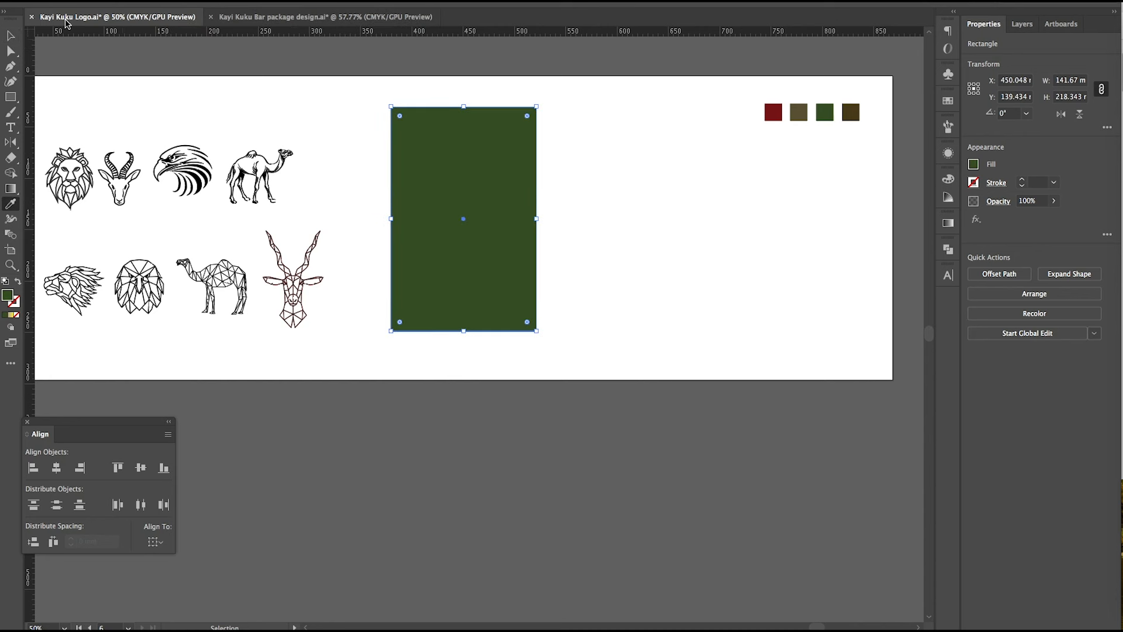
left_click(329, 62)
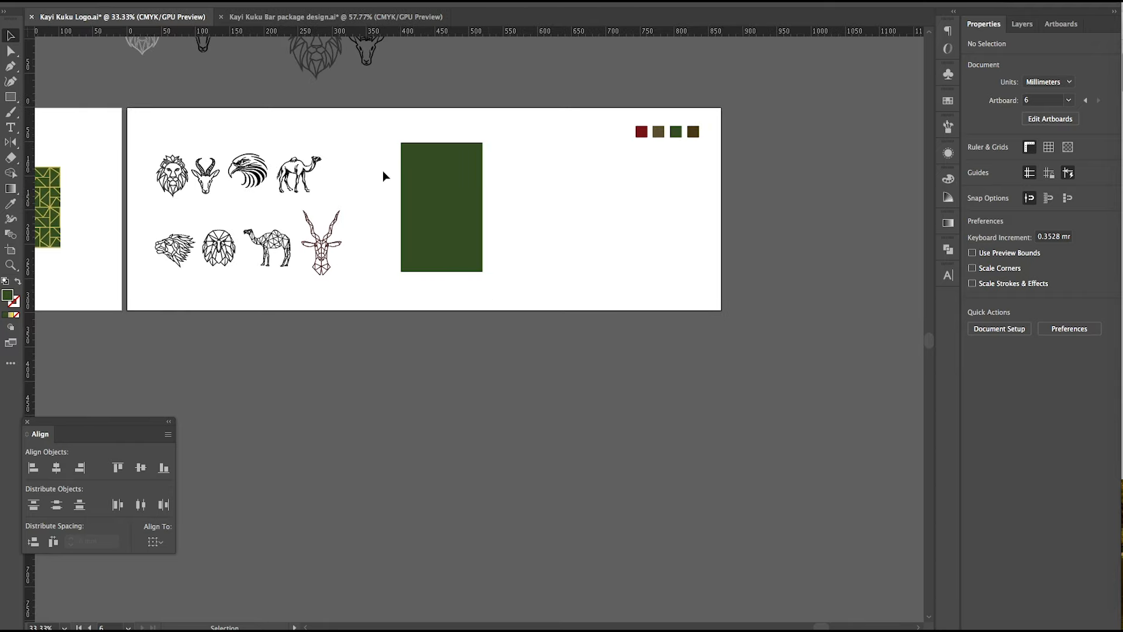
Group the gold Kayi Kuku lockup on the green square of the logo variations artboard, leaving out its background.
scroll(401, 191, "left", 3)
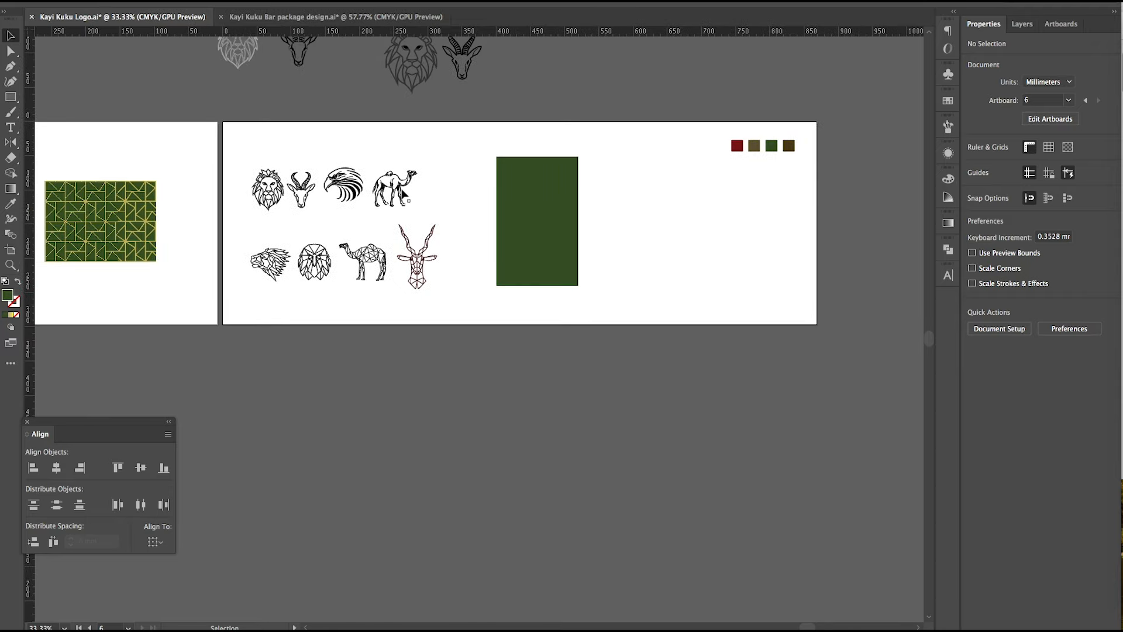
scroll(521, 213, "down", 1)
scroll(509, 242, "left", 10)
scroll(262, 197, "up", 4)
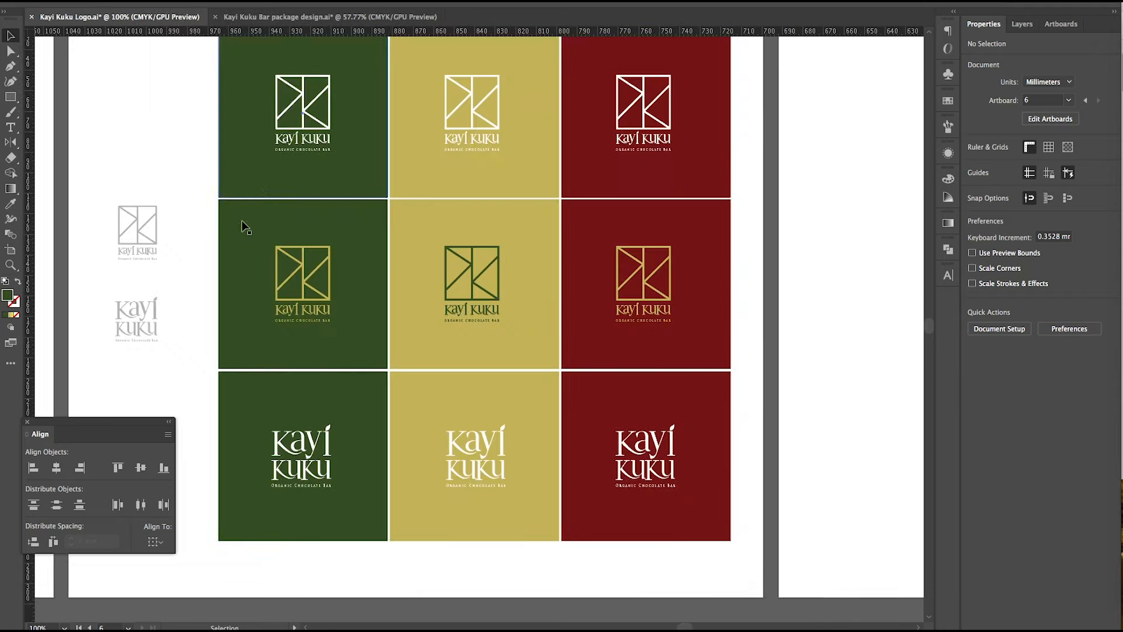
left_click_drag(194, 227, 354, 332)
left_click(354, 334, "shift")
key("super+g")
Paste a copy of the gold lockup onto the upper part of the green rectangle on the sixth artboard.
scroll(437, 315, "down", 5)
scroll(439, 317, "right", 10)
scroll(559, 311, "up", 3)
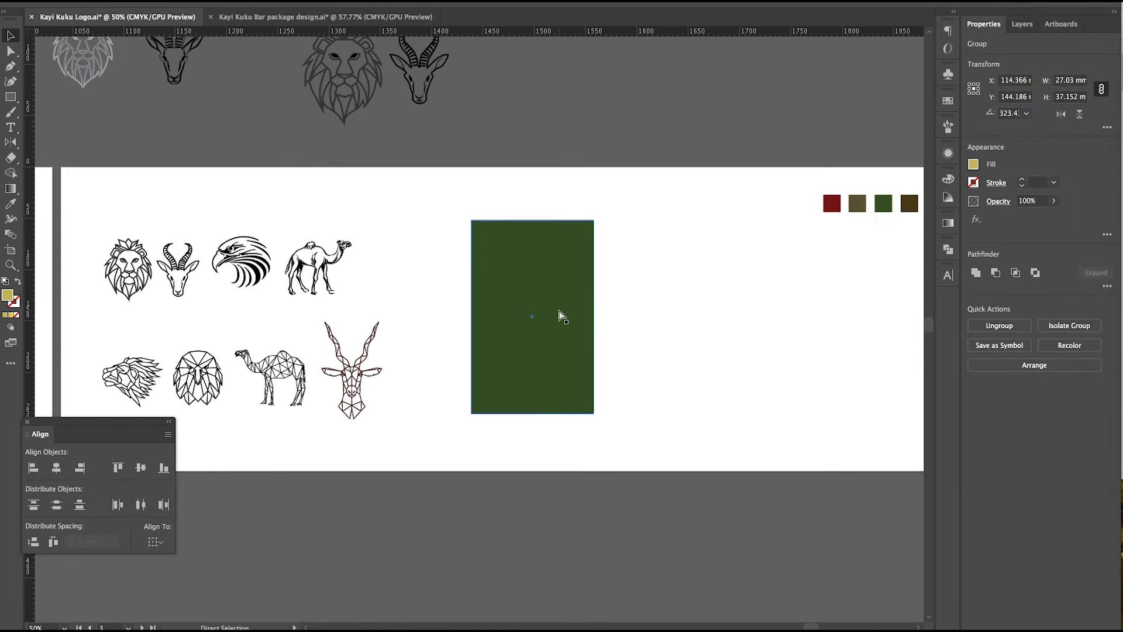
key("super+v")
scroll(458, 314, "up", 2)
left_click_drag(444, 301, 555, 158)
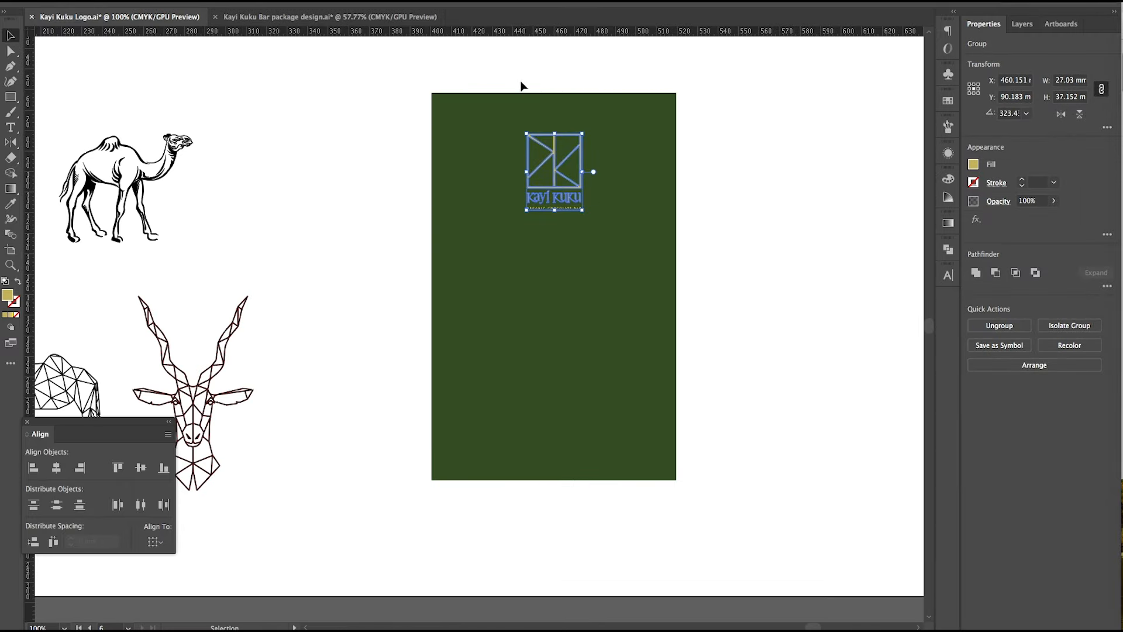
Scale the gold lockup down to about 26 by 36 mm and centre it horizontally on the green rectangle.
left_click(525, 100, "shift")
left_click(660, 257, "shift")
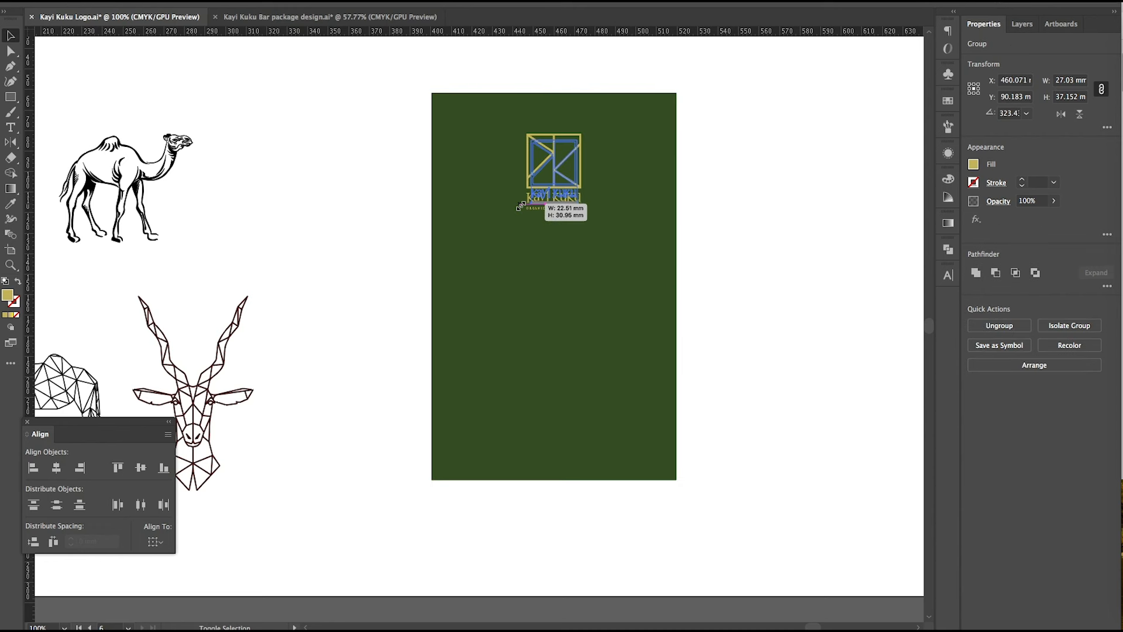
left_click_drag(519, 210, 520, 210)
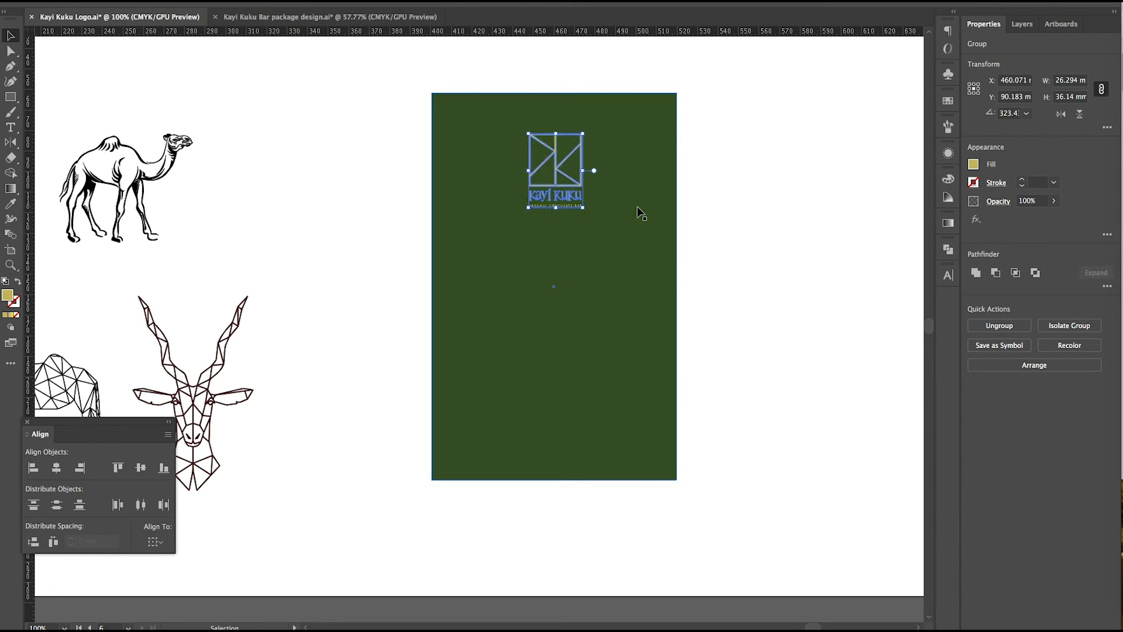
left_click_drag(763, 244, 676, 160)
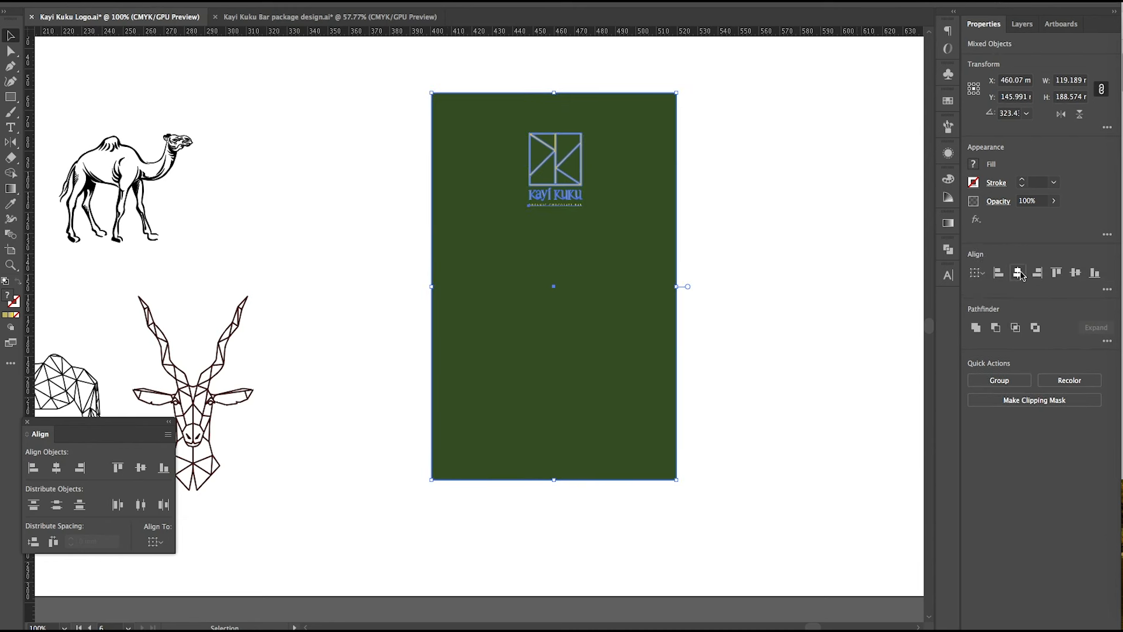
left_click(784, 293)
left_click(572, 210)
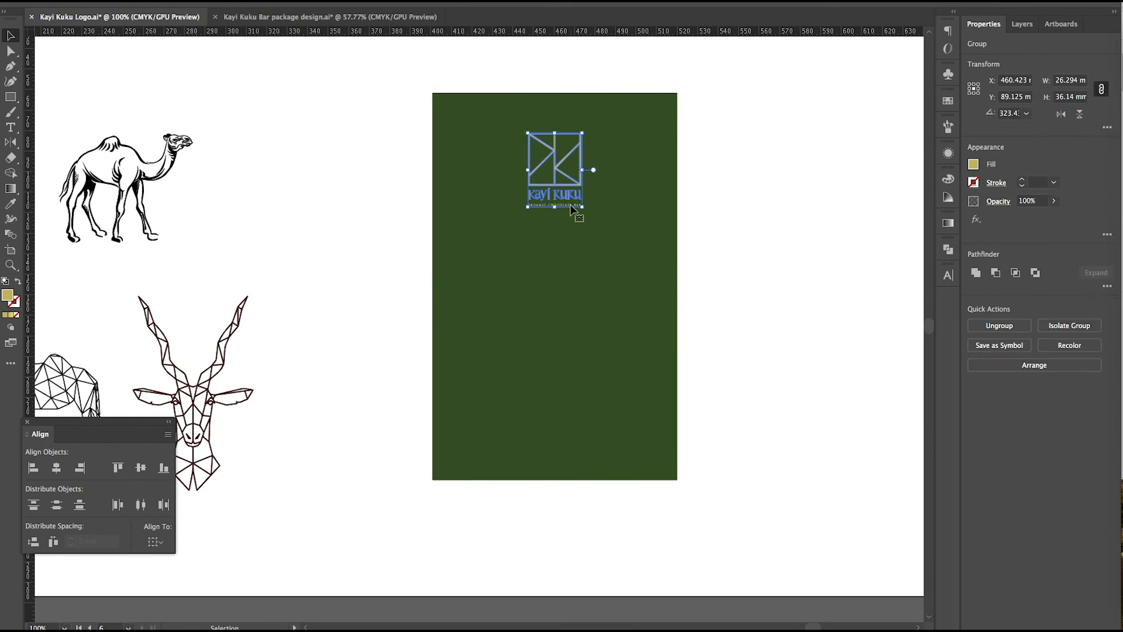
right_click(566, 204)
left_click(629, 311)
left_click(660, 239)
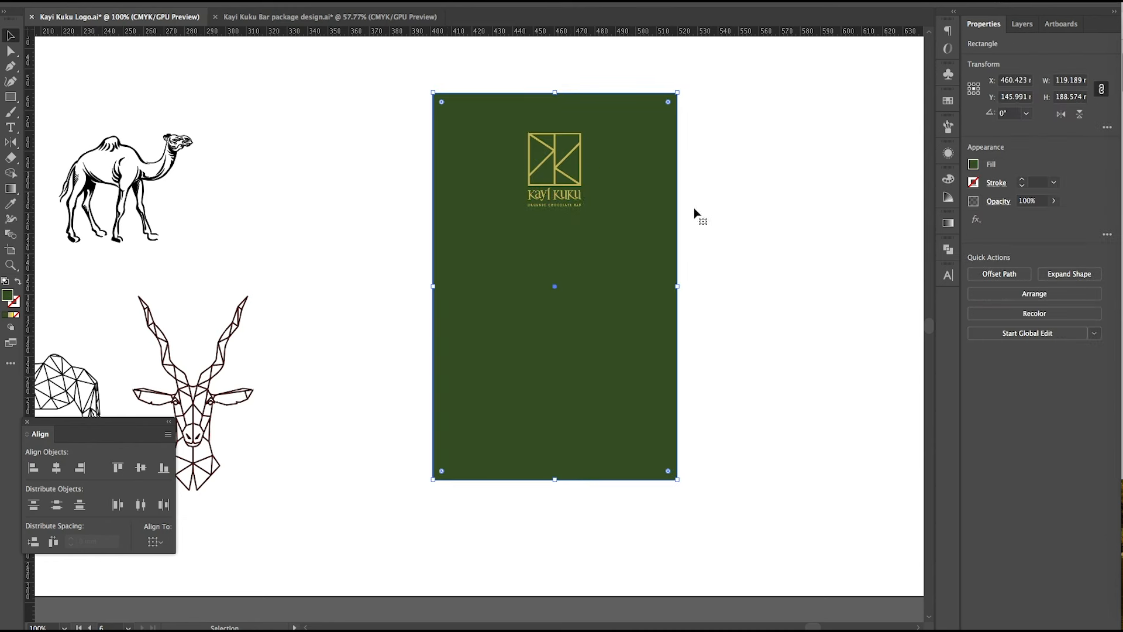
Sample the gold gradient from a lockup copy beside the green rectangle onto the monogram, and delete that copy.
left_click(698, 203)
left_click(557, 176)
left_click_drag(557, 177, 365, 286)
left_click(579, 185)
left_click(378, 267)
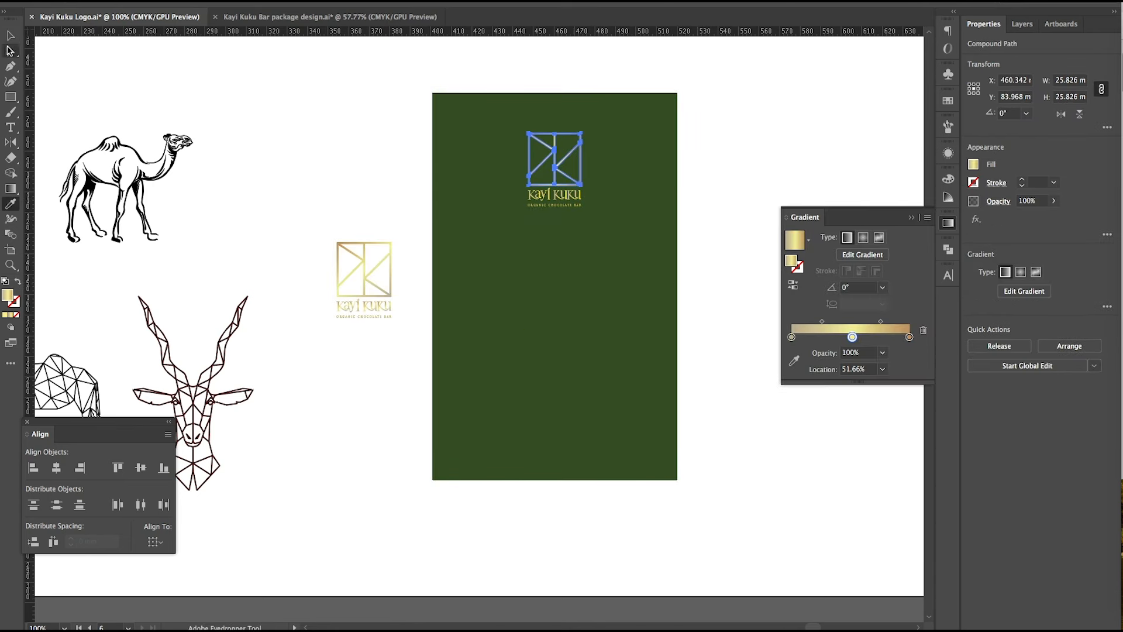
left_click_drag(433, 344, 412, 331)
key("Delete")
Apply the monogram's gold gradient to the Kayi Kuku wordmark beneath it.
scroll(564, 171, "up", 2)
left_click(545, 202)
key("i")
left_click_drag(563, 171, 428, 130)
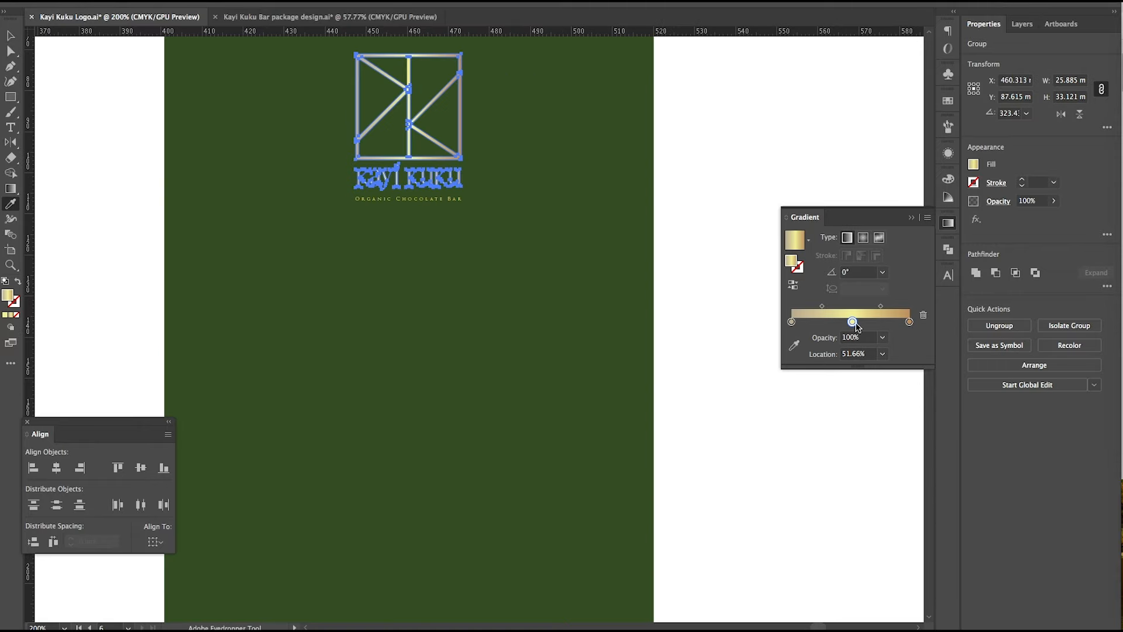
Examine the colours of the end, middle and start stops of the gold gradient.
double_click(909, 323)
left_click(788, 381)
double_click(852, 322)
left_click(745, 366)
left_click(745, 390)
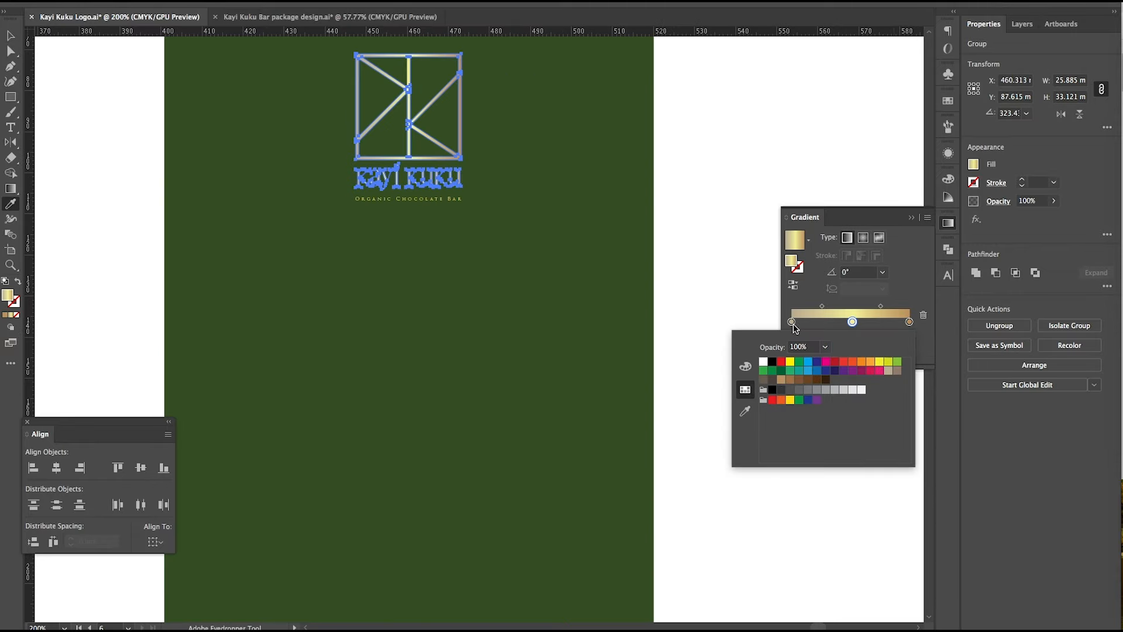
double_click(792, 322)
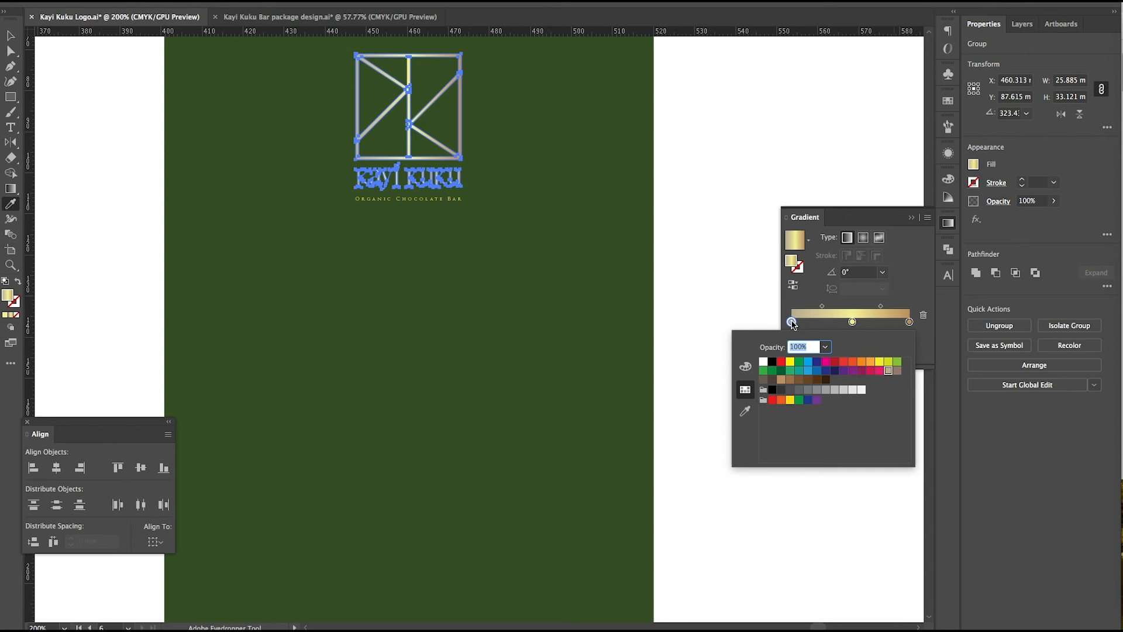
Set the gradient angle of the monogram and wordmark group to 130°.
left_click(10, 36)
left_click(63, 65)
left_click(399, 175)
left_click(850, 273)
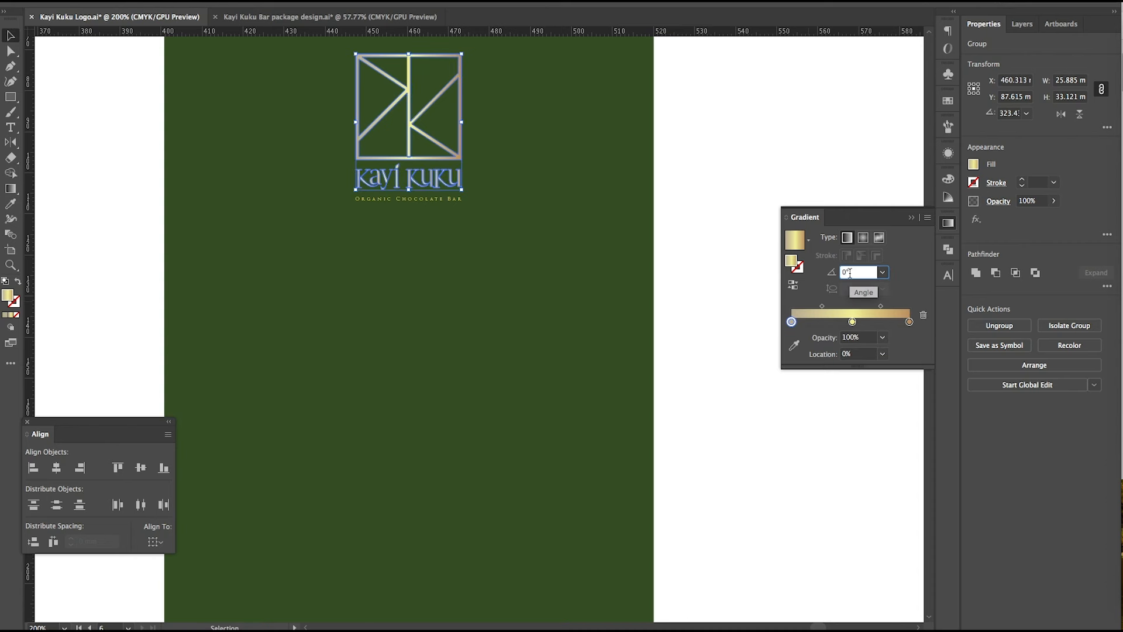
type("130")
key("Return")
left_click(718, 169)
scroll(410, 185, "up", 2)
scroll(429, 219, "down", 2)
Draw a band about 119 by 11 mm across the green panel below the lockup and fill it with the monogram's gold gradient.
left_click(421, 215)
scroll(421, 215, "down", 3)
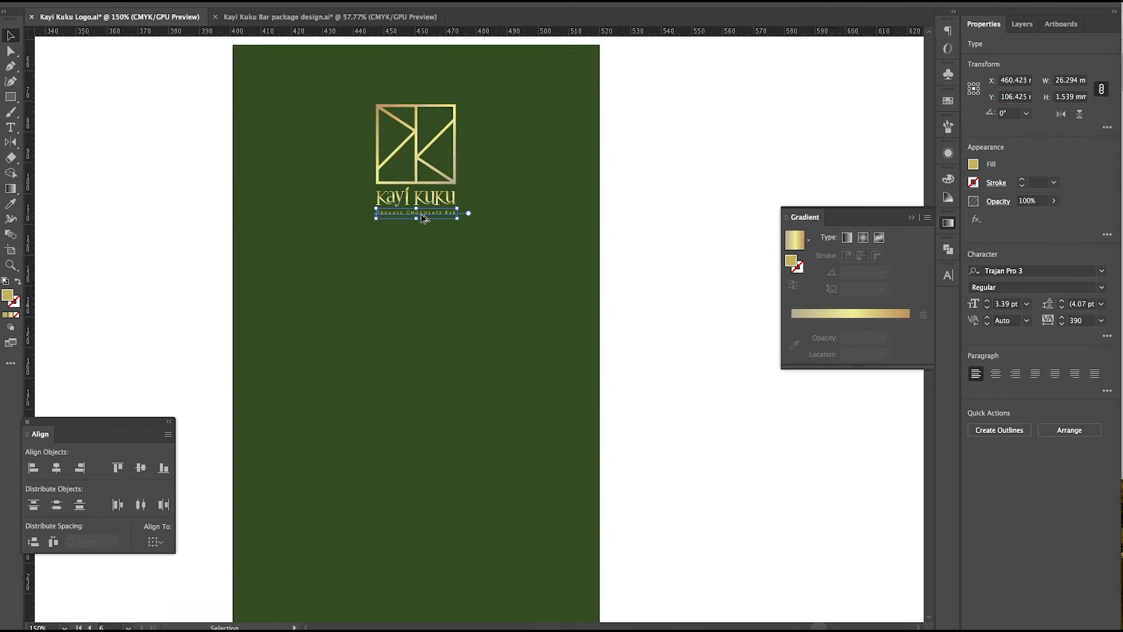
left_click(520, 319)
scroll(520, 319, "up", 1)
key("m")
left_click_drag(244, 183, 487, 204)
key("i")
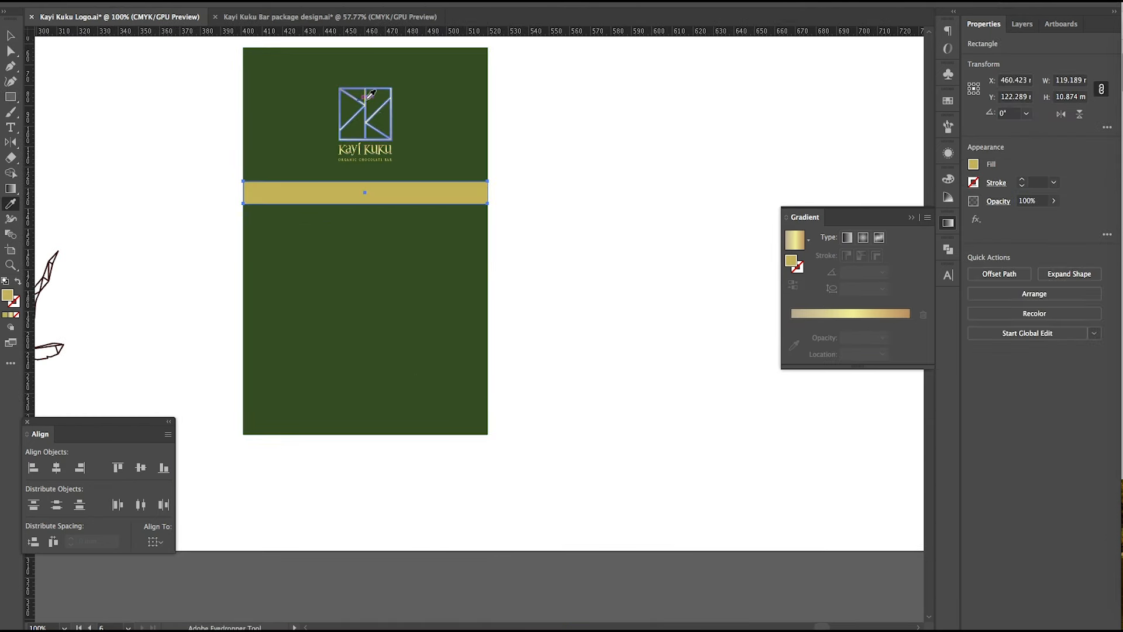
left_click(381, 106)
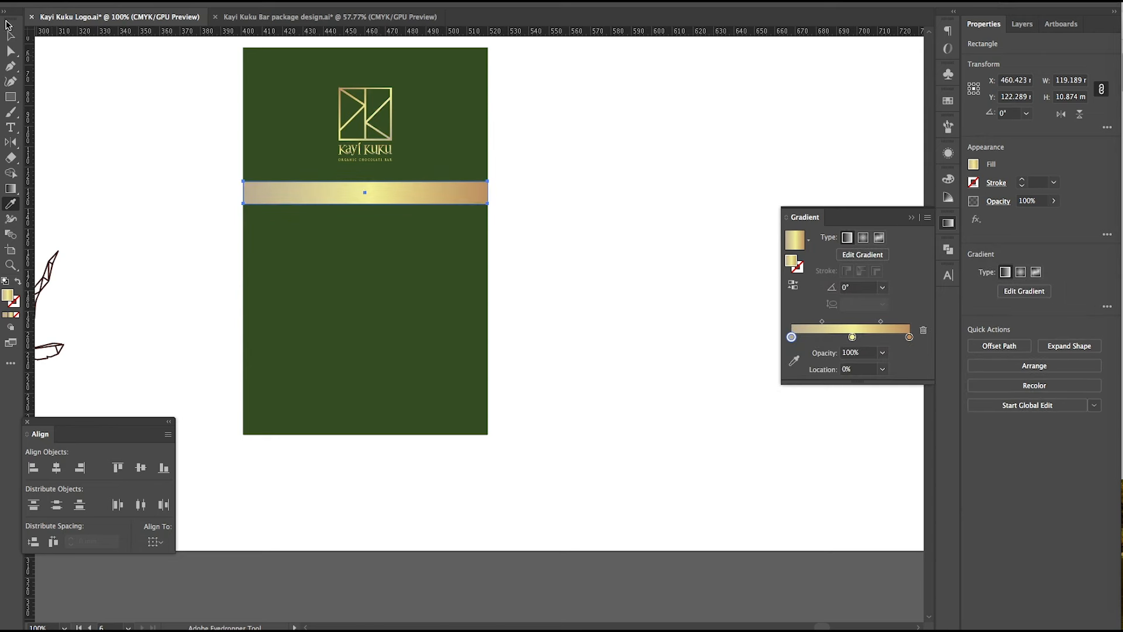
left_click(580, 244)
Add the title MINT BAR in the fangira font beside the gold band.
scroll(247, 194, "up", 4)
scroll(261, 216, "down", 4)
scroll(200, 204, "left", 4)
scroll(284, 267, "down", 1)
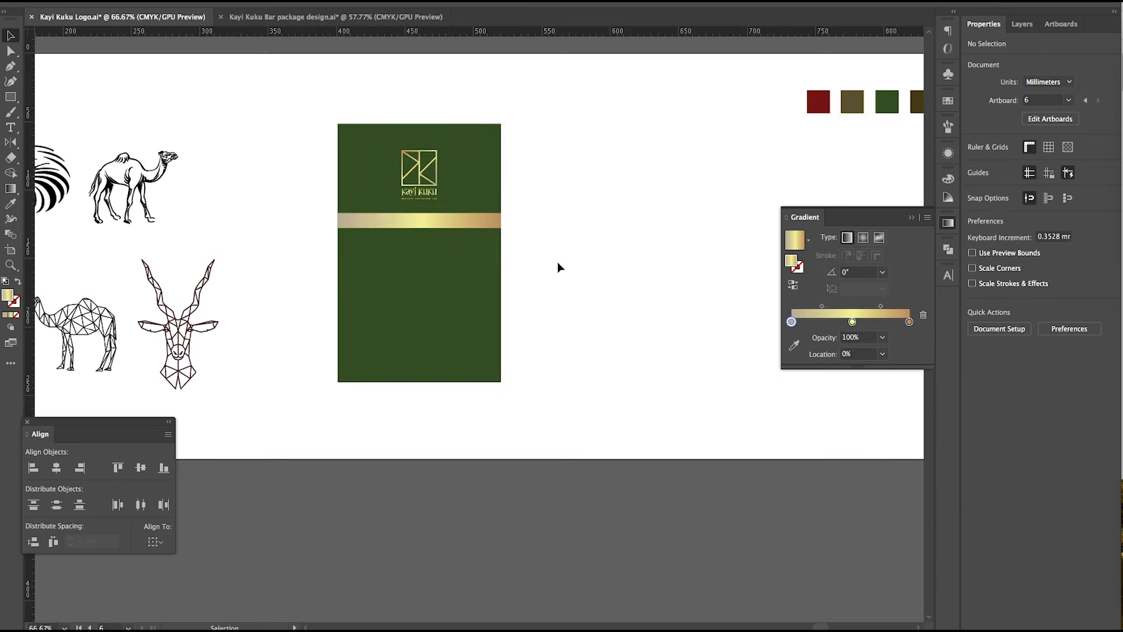
scroll(556, 266, "left", 3)
scroll(534, 295, "down", 1)
left_click(10, 127)
scroll(498, 186, "up", 4)
scroll(465, 277, "down", 2)
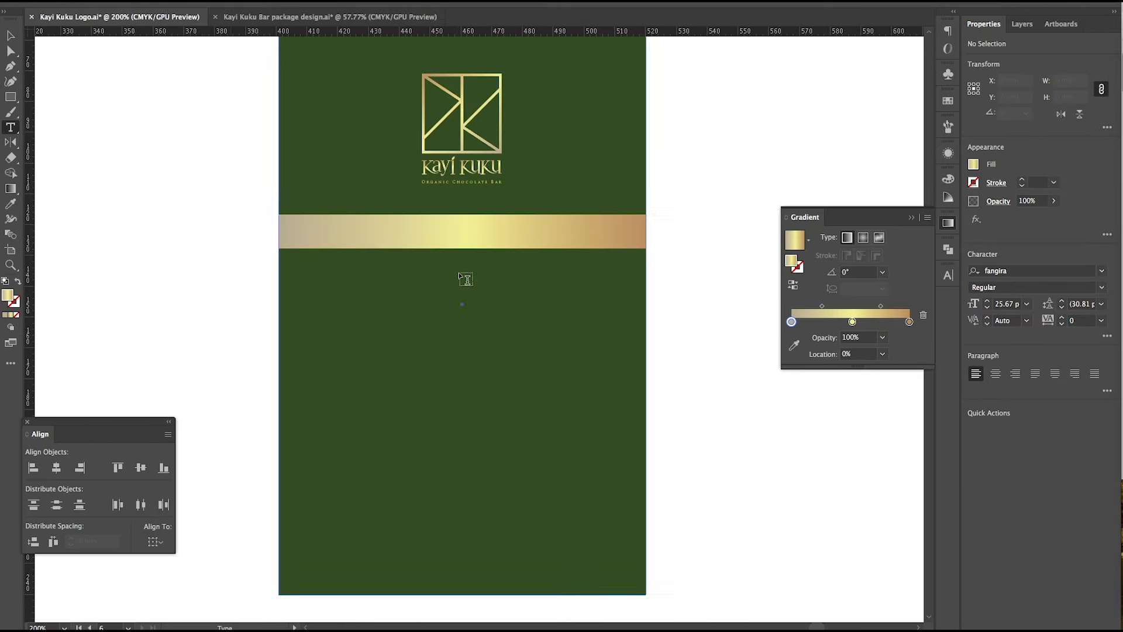
left_click(232, 251)
type("MINT BAR")
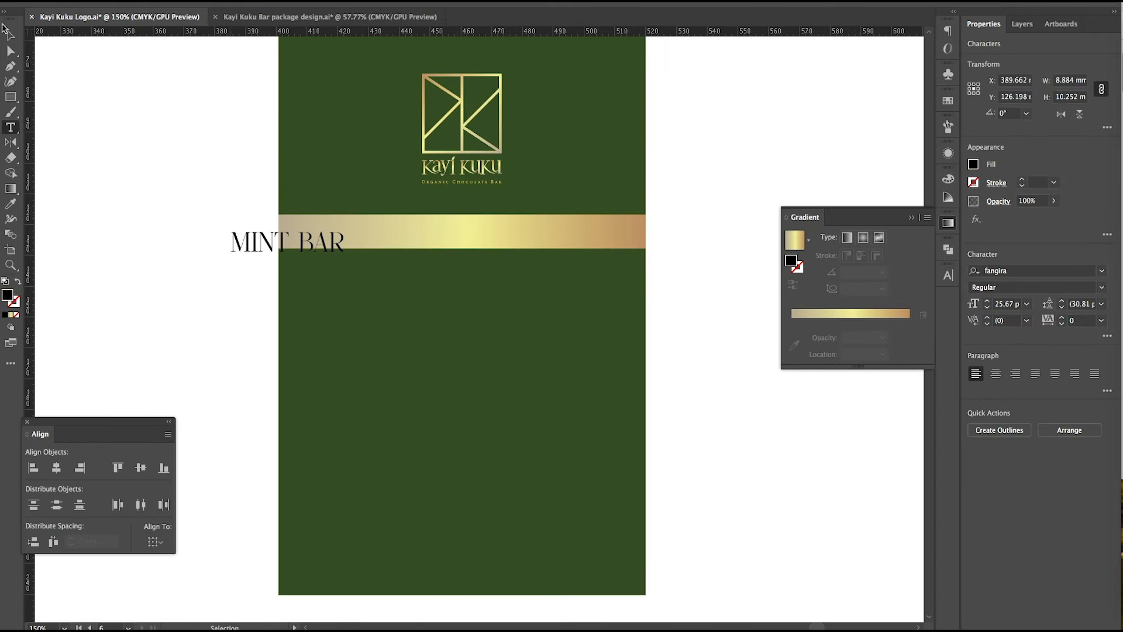
Centre the MINT BAR title on the gold band and fill it with the panel's green.
left_click_drag(482, 233, 490, 233)
key("i")
left_click(506, 287)
left_click(10, 36)
left_click(234, 158)
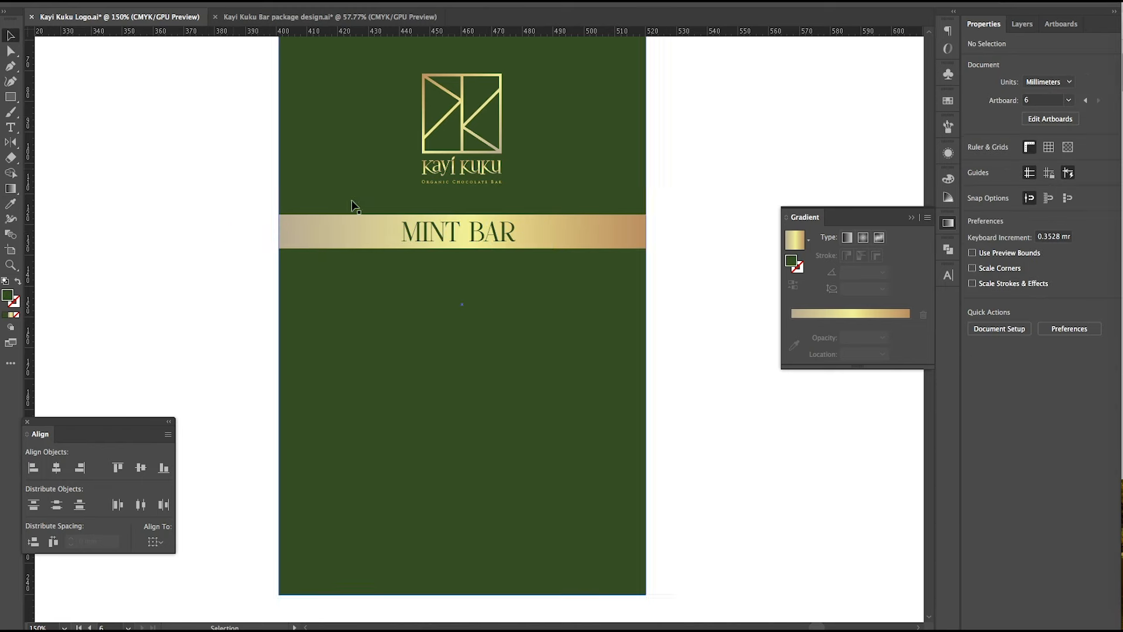
Draw a rectangle covering the green panel's lower part beneath the gold band.
scroll(353, 206, "down", 2)
scroll(138, 276, "left", 3)
scroll(138, 277, "down", 1)
left_click(10, 96)
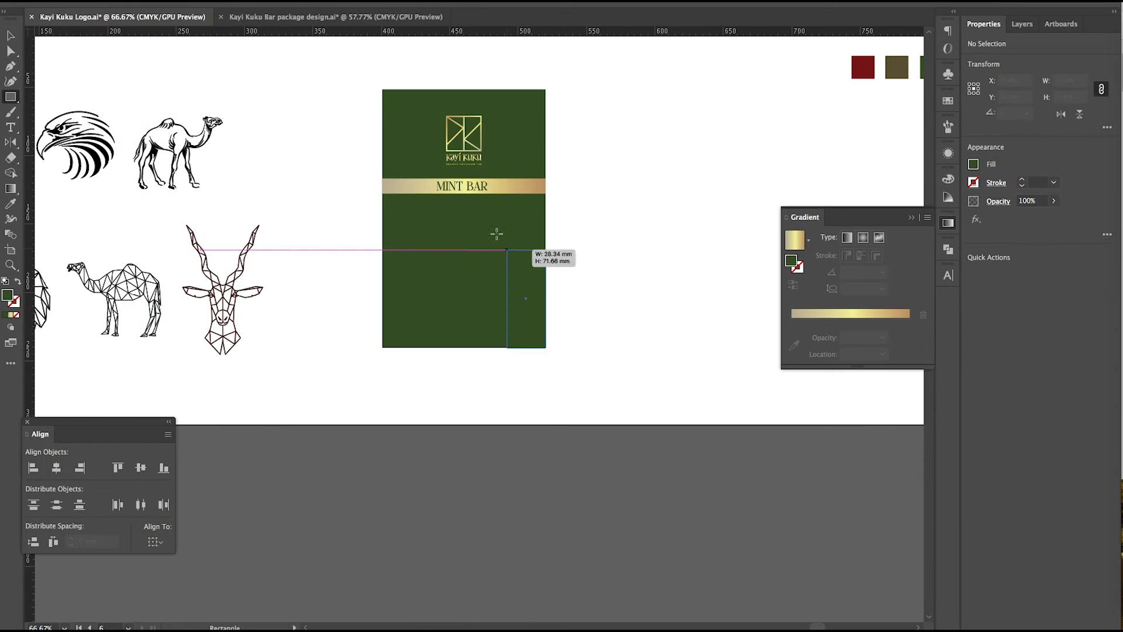
left_click_drag(412, 193, 413, 193)
Move the geometric antelope head onto the lower green panel at about 94 by 151 mm and fill it with the monogram's gold gradient.
left_click_drag(201, 337, 538, 303)
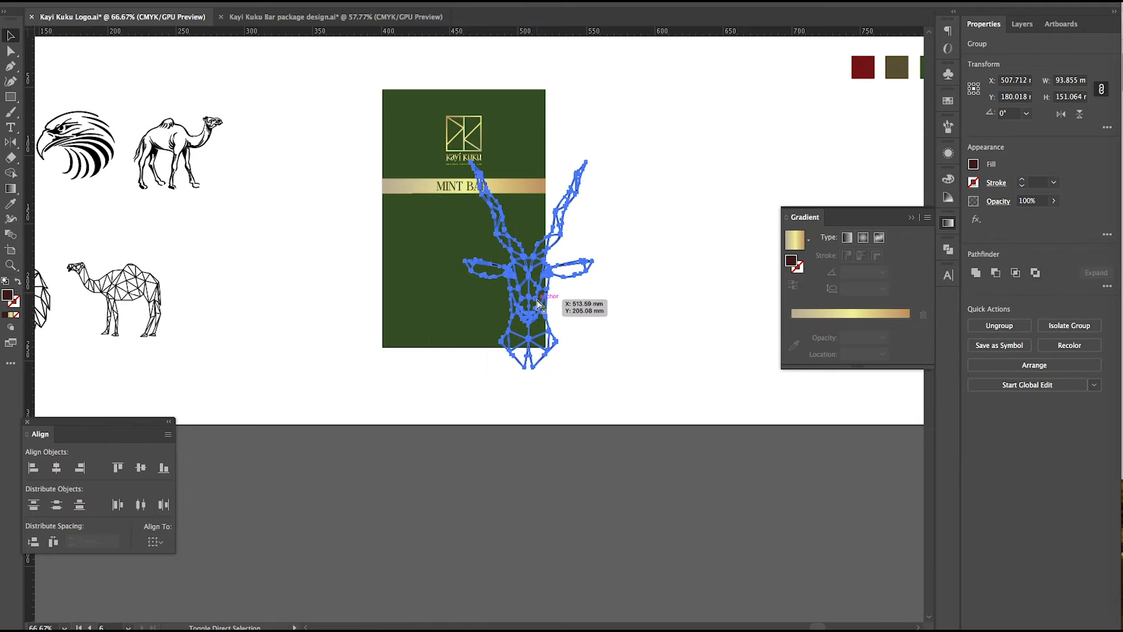
left_click(468, 122)
Clip the antelope head to the rectangle beneath the gold band and adjust its size and position inside the mask.
right_click(518, 270)
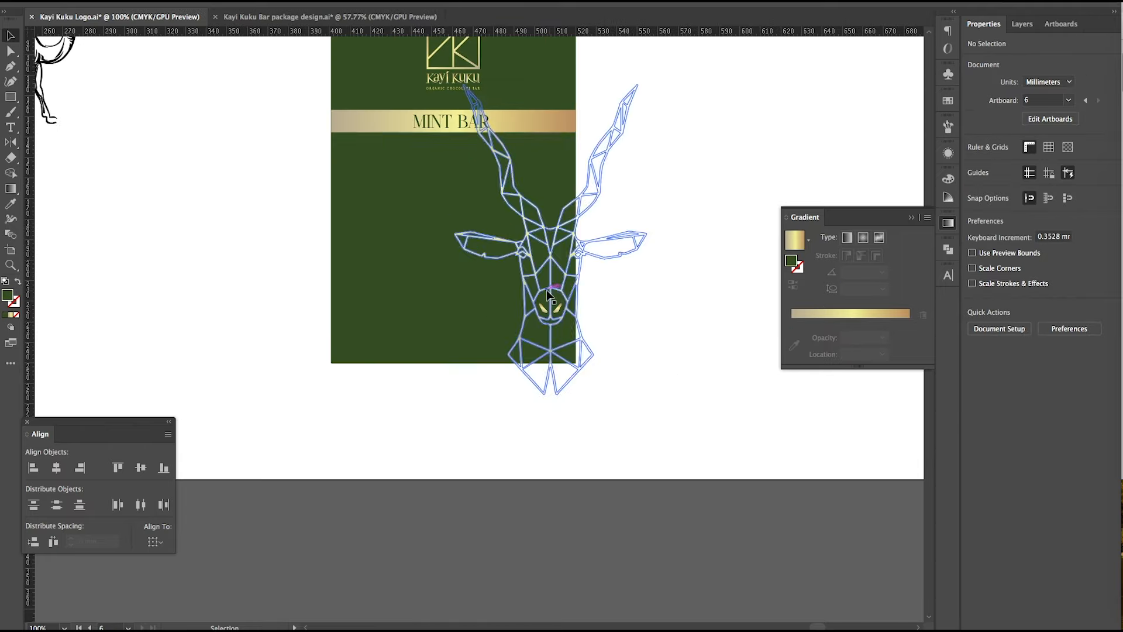
double_click(547, 291)
left_click_drag(546, 291, 552, 291)
double_click(668, 321)
double_click(550, 283)
left_click_drag(459, 394, 448, 413)
left_click_drag(551, 299, 541, 318)
left_click(718, 369)
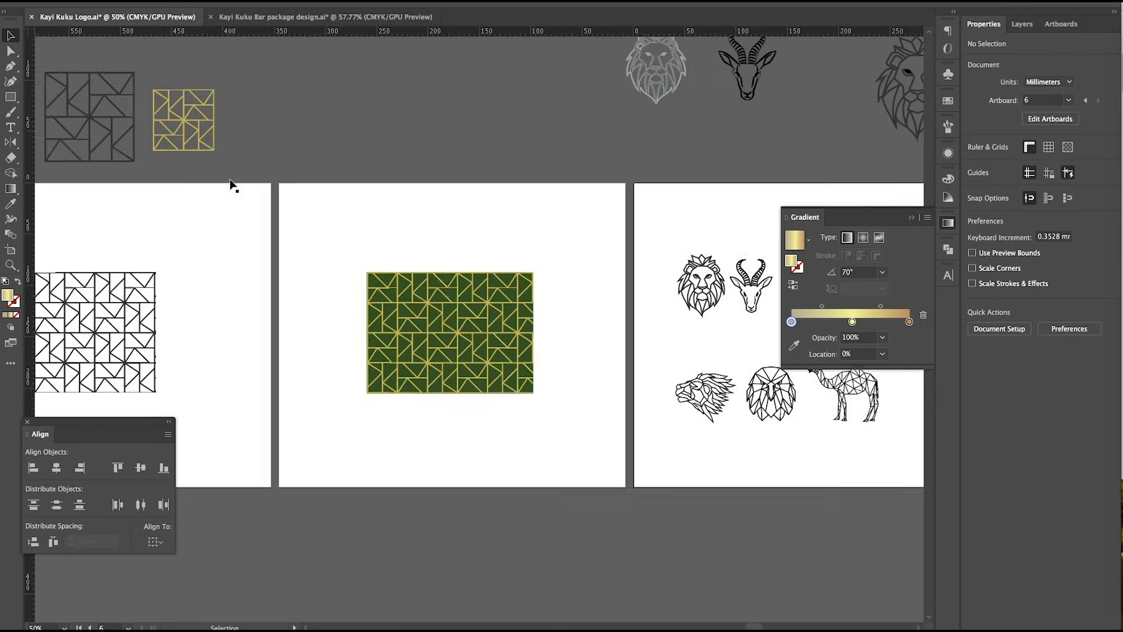
Copy the gold monogram pattern tile onto the sixth artboard beside the panel and duplicate it sideways into a row of four.
left_click_drag(135, 107, 243, 201)
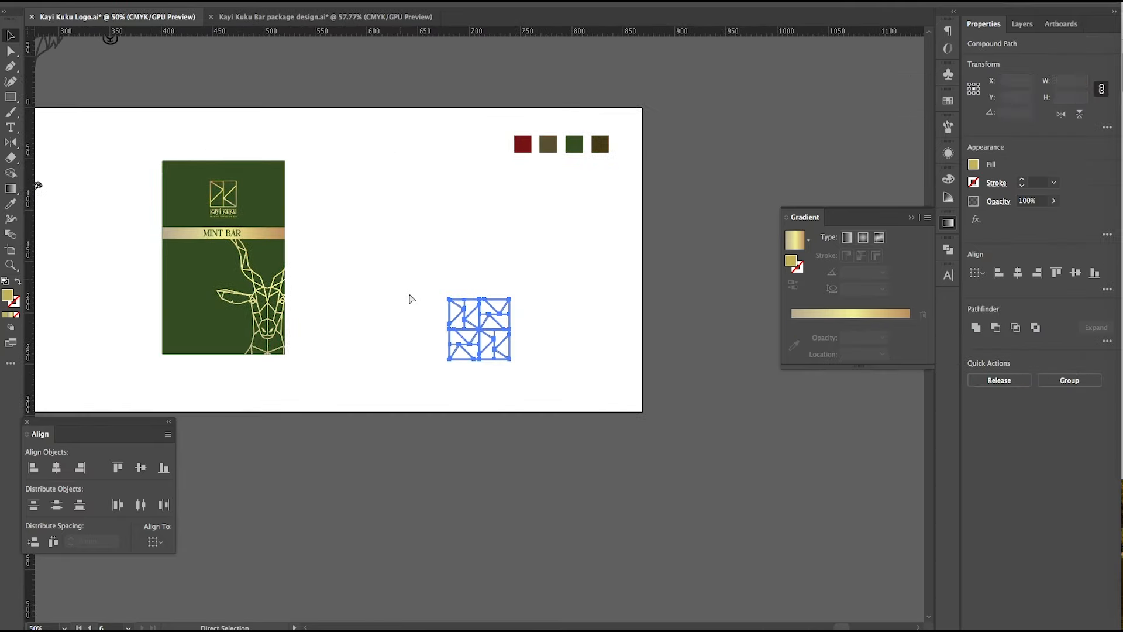
key("ctrl+equal")
key("ctrl+equal")
left_click_drag(503, 322, 656, 329)
key("super+minus")
key("super+minus")
key("super+minus")
scroll(652, 347, "right", 2)
key("super+d")
key("super+d")
Duplicate the tile row to make three rows, and group all the tiles into one pattern.
left_click_drag(666, 372, 436, 319)
left_click_drag(527, 310, 527, 250)
scroll(527, 251, "up", 3)
key("super+d")
scroll(527, 282, "down", 2)
left_click_drag(317, 149, 717, 432)
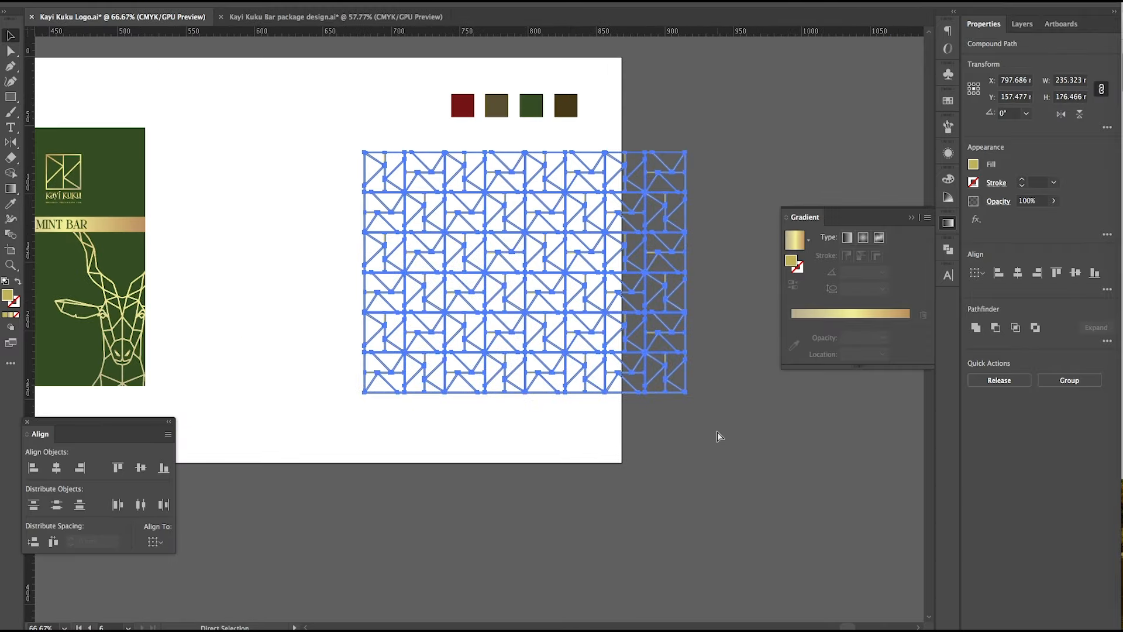
key("super+g")
Scale the grouped pattern to about 189 by 142 mm over the upper green panel down to the gold band, and fill it white.
scroll(603, 286, "left", 5)
left_click_drag(604, 281, 222, 106)
scroll(325, 183, "up", 5)
scroll(327, 183, "down", 3)
left_click_drag(448, 101, 403, 149)
scroll(186, 310, "up", 1)
left_click(973, 164)
left_click(853, 210)
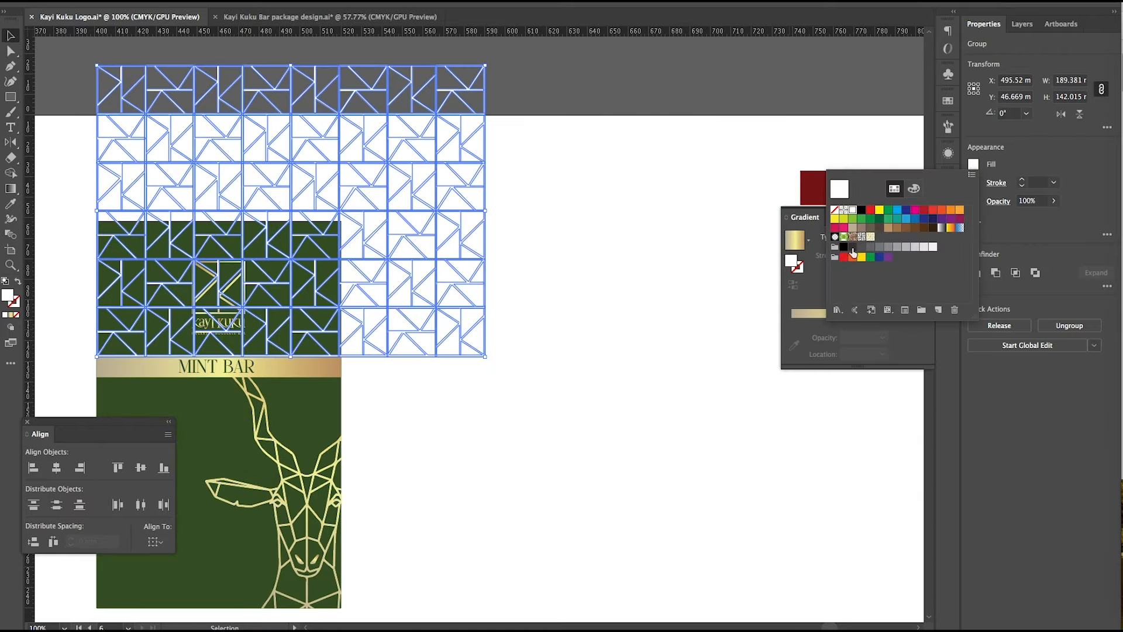
Change the white pattern's blending mode and lower its opacity to a faint tone on the green.
left_click(1008, 203)
left_click(1008, 203)
left_click(916, 227)
left_click(904, 322)
left_click(527, 323)
left_click(1054, 201)
left_click_drag(1055, 217, 1005, 218)
left_click(585, 228)
left_click(381, 214)
left_click(1054, 202)
left_click(585, 281)
Draw a rectangle covering the upper green panel from its top edge down to the gold band.
scroll(155, 344, "up", 1)
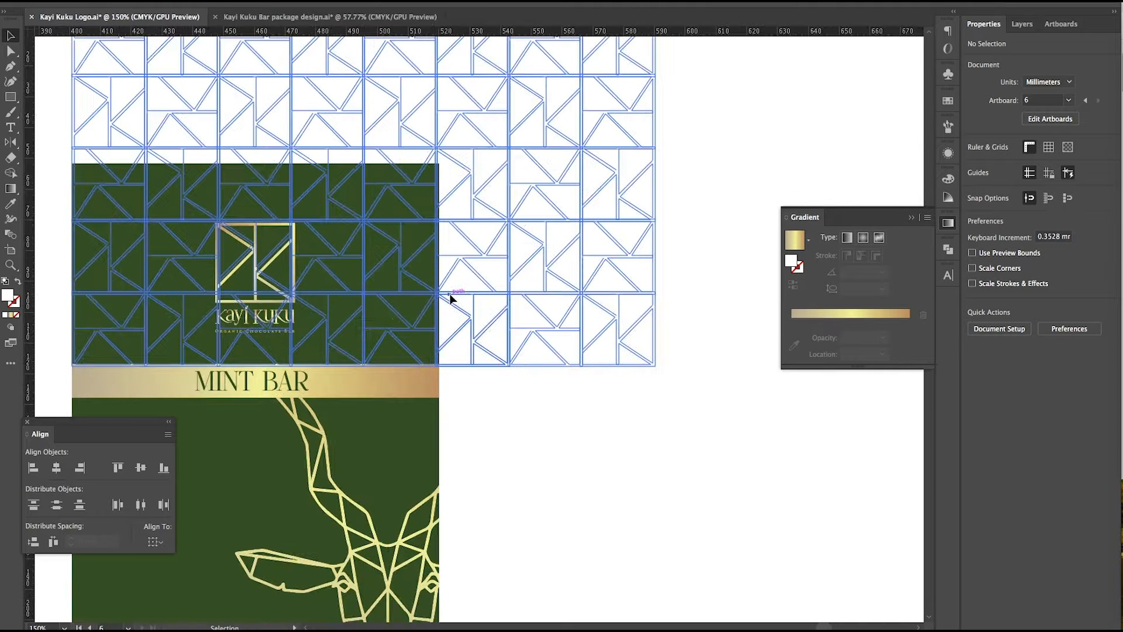
left_click(451, 301)
scroll(620, 357, "down", 1)
scroll(625, 374, "up", 2)
left_click_drag(659, 341, 662, 344)
left_click(661, 380)
scroll(659, 381, "down", 2)
left_click(10, 97)
left_click_drag(271, 226, 515, 360)
key("v")
Clip the faint monogram pattern to the rectangle over the upper green panel.
scroll(550, 258, "up", 2)
left_click_drag(474, 281, 332, 325)
scroll(482, 281, "down", 3)
left_click(520, 269, "shift")
right_click(500, 284)
left_click(556, 396)
Paste the 70g and 70% COcoa text block with its placeholder paragraph beside the antelope, and nudge it down and right.
key("super+v")
scroll(321, 435, "up", 1)
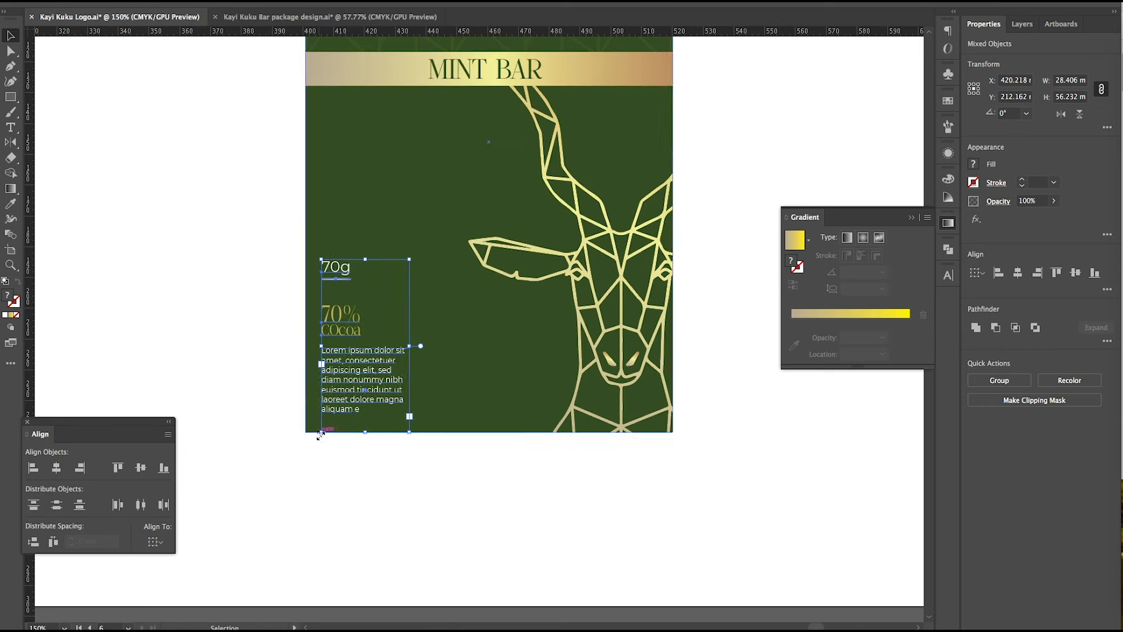
key("Down")
key("Down")
key("Down")
key("Right")
scroll(301, 421, "down", 2)
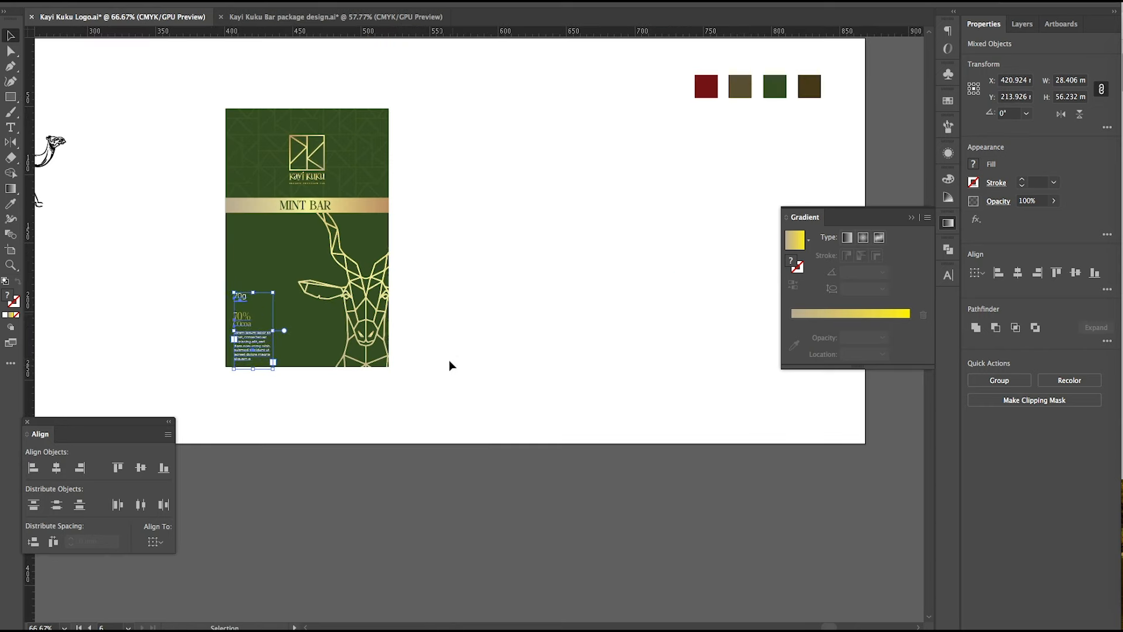
left_click(452, 360)
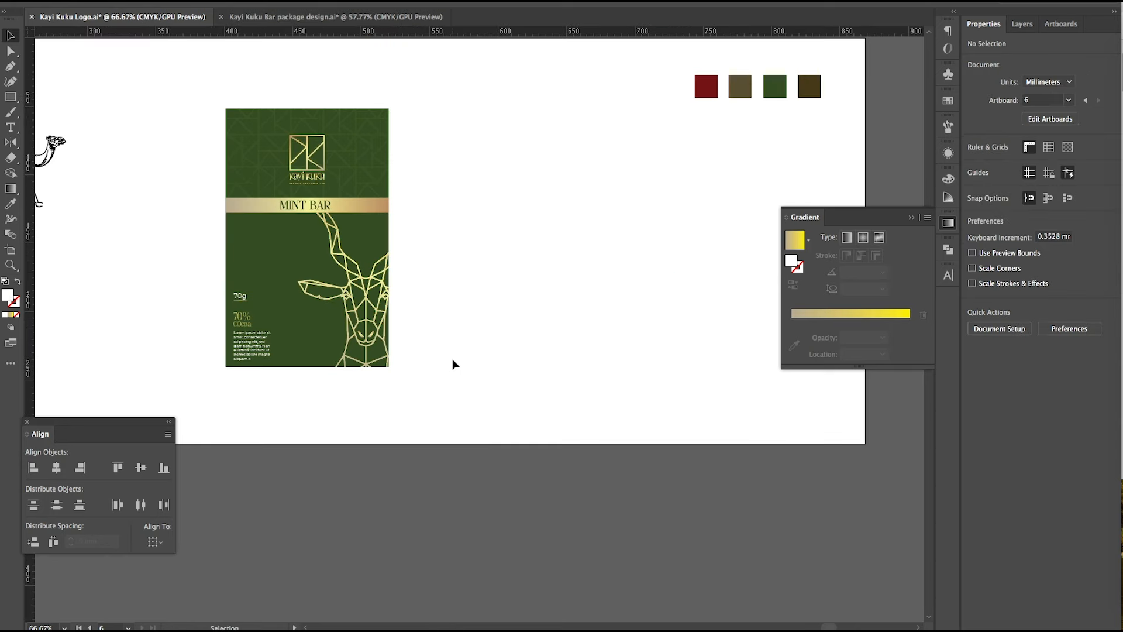
Draw a vertical strip about 14 by 186 mm beside the panel and fill it with the band's gold gradient at 90°.
left_click(11, 96)
left_click_drag(429, 109, 449, 363)
left_click(369, 205)
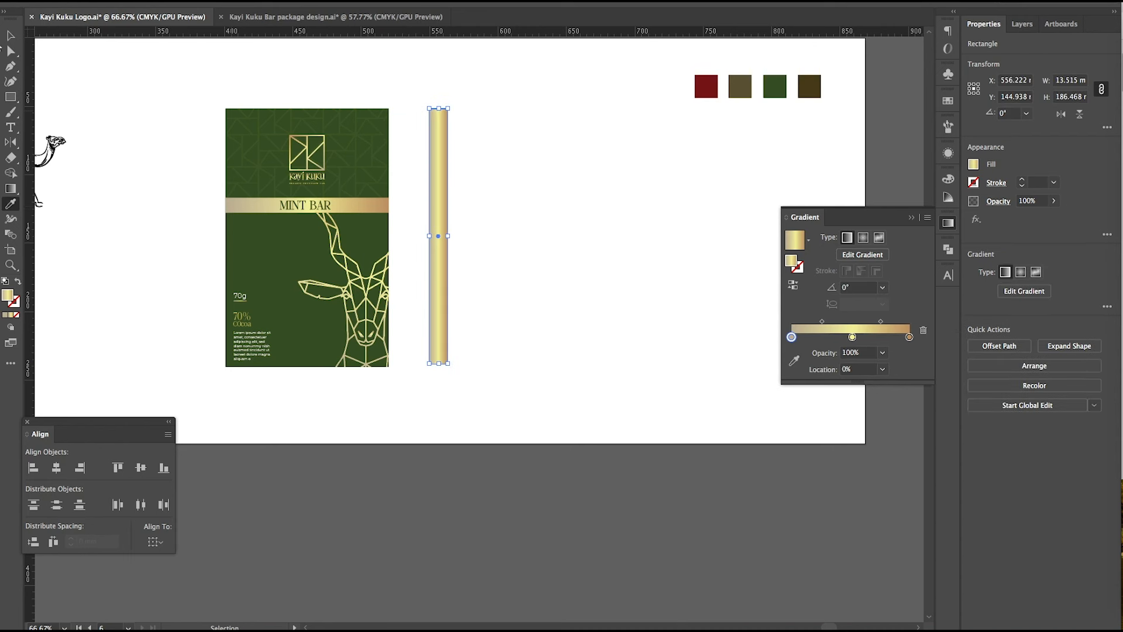
left_click(857, 289)
type("100")
key("Return")
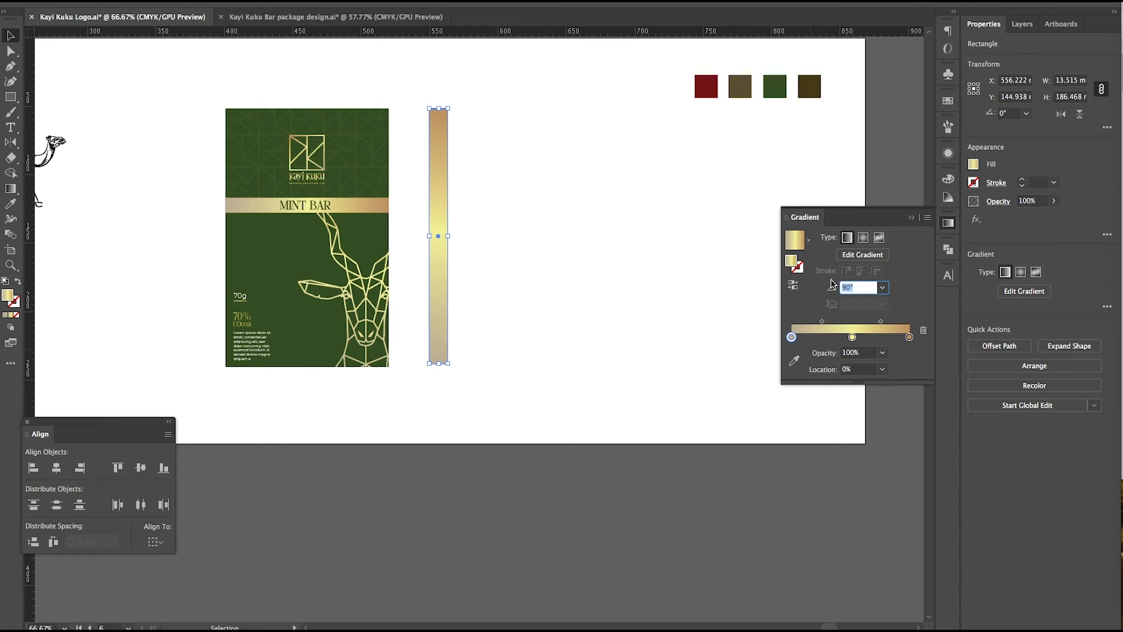
Rotate the gold strip 180° and move it closer to the green panel.
left_click_drag(503, 224, 459, 367)
left_click(465, 339)
left_click_drag(438, 270, 414, 271)
Shift the strip gradient's yellow stop towards the copper end, add a stop at 28.29%, and colour the first stop with the panel's green.
left_click_drag(852, 338, 866, 341)
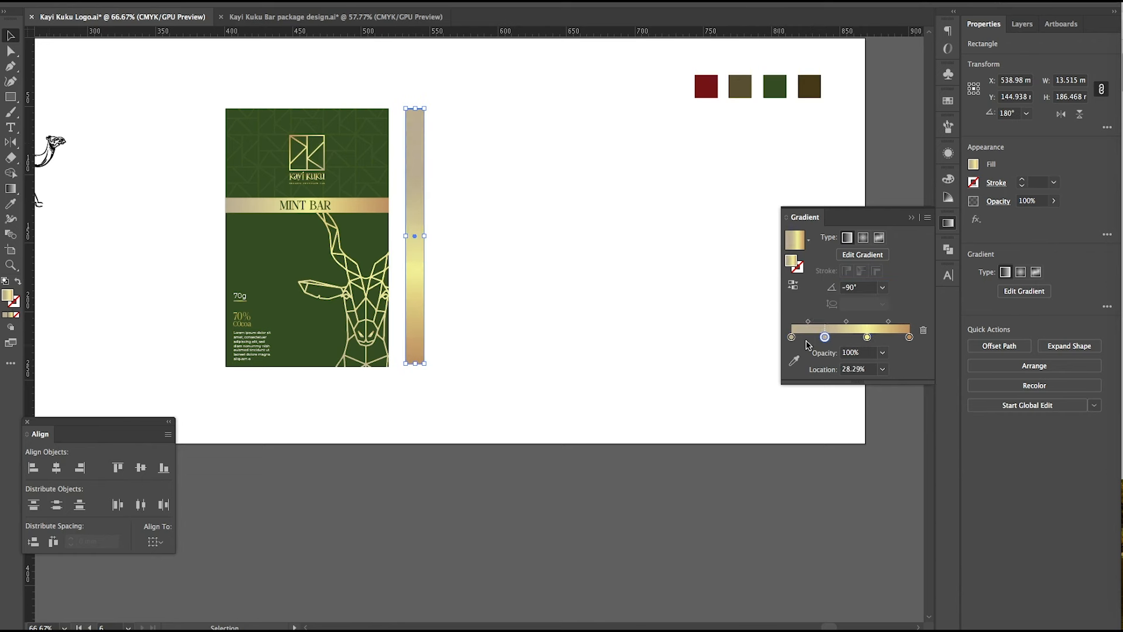
left_click(791, 337)
left_click(794, 361)
left_click(267, 260)
left_click(10, 36)
left_click(193, 99)
left_click_drag(299, 161, 394, 166)
key("super+z")
Fit the gradient strip flush against the green panel's right edge and stretch it to about 189 mm high.
scroll(401, 384, "up", 3)
left_click_drag(392, 333, 392, 334)
scroll(410, 281, "up", 8)
scroll(410, 271, "down", 1)
scroll(386, 191, "up", 6)
left_click_drag(530, 221, 529, 219)
scroll(539, 242, "down", 10)
scroll(579, 293, "up", 4)
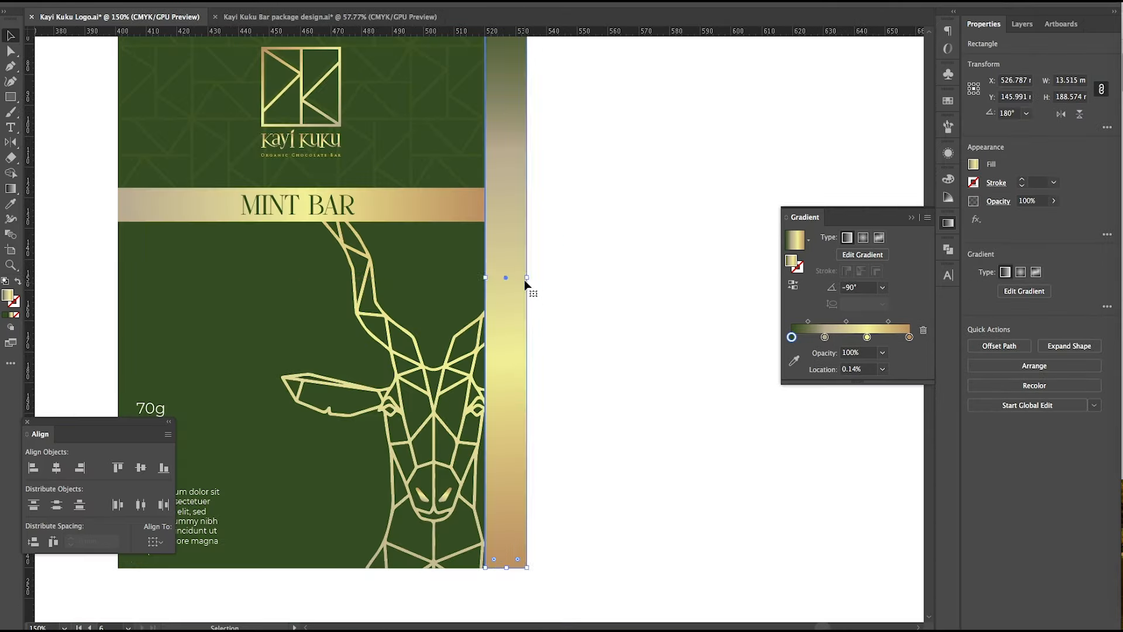
scroll(544, 293, "down", 1)
left_click(573, 305)
Isolate the Kayi Kuku wordmark inside the lockup and ungroup its letters.
scroll(574, 300, "down", 2)
left_click(465, 223)
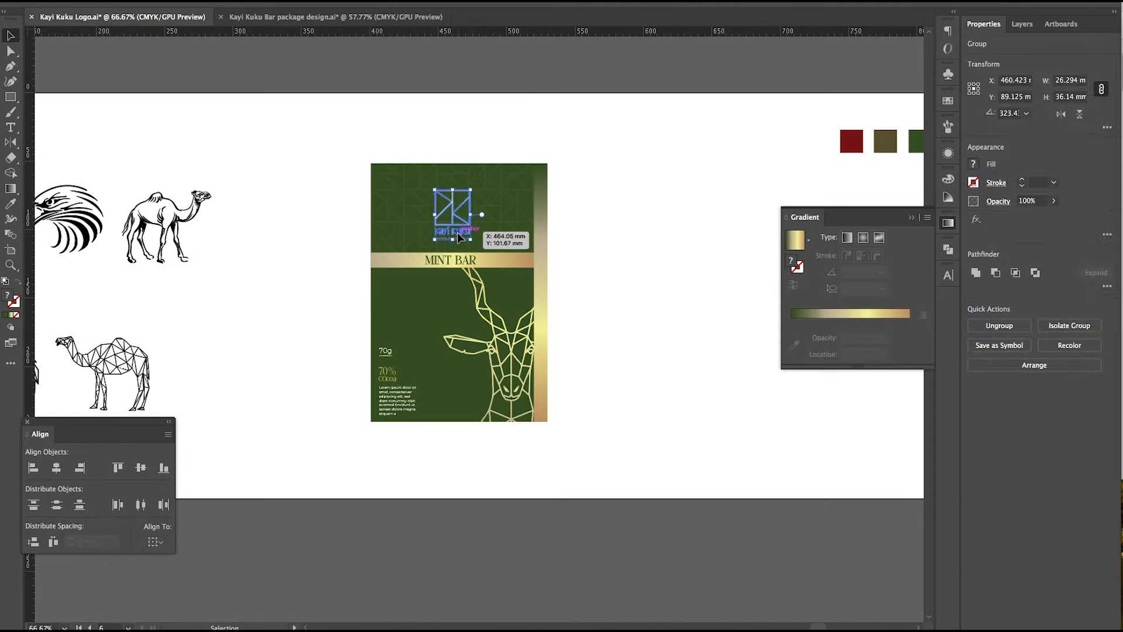
scroll(420, 220, "up", 6)
double_click(416, 225)
left_click(420, 249)
left_click(417, 226)
key("super+shift+g")
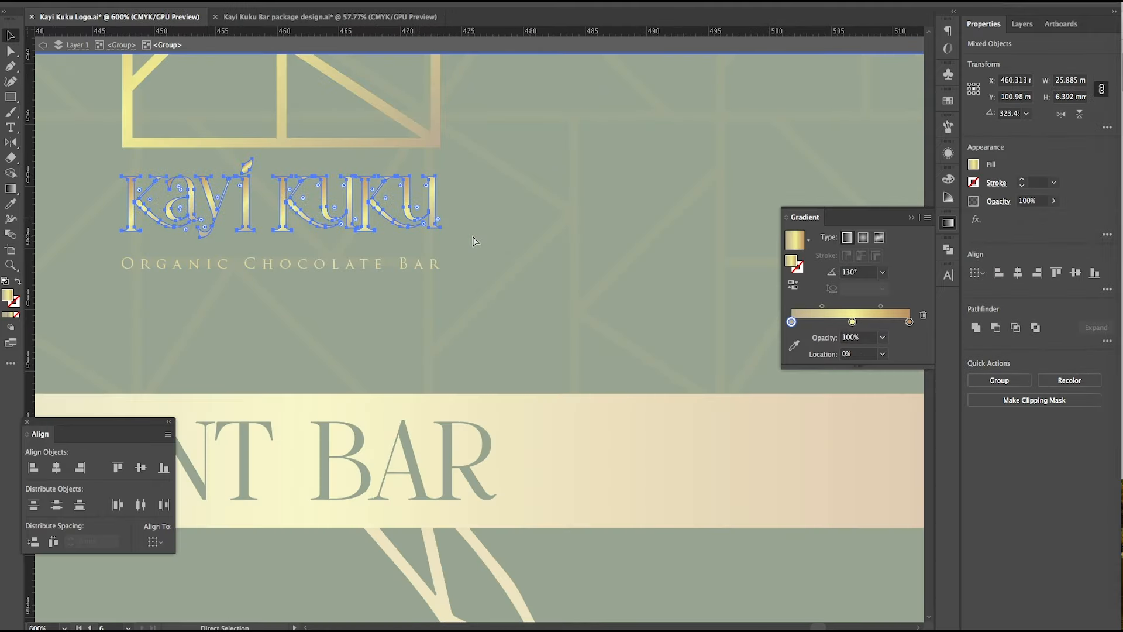
Leave group isolation and narrow the gold gradient strip at the green panel's right edge to about 9.09 mm.
double_click(478, 242)
scroll(520, 237, "down", 8)
scroll(576, 316, "up", 3)
left_click(519, 217)
scroll(521, 139, "up", 2)
left_click_drag(519, 166, 516, 170)
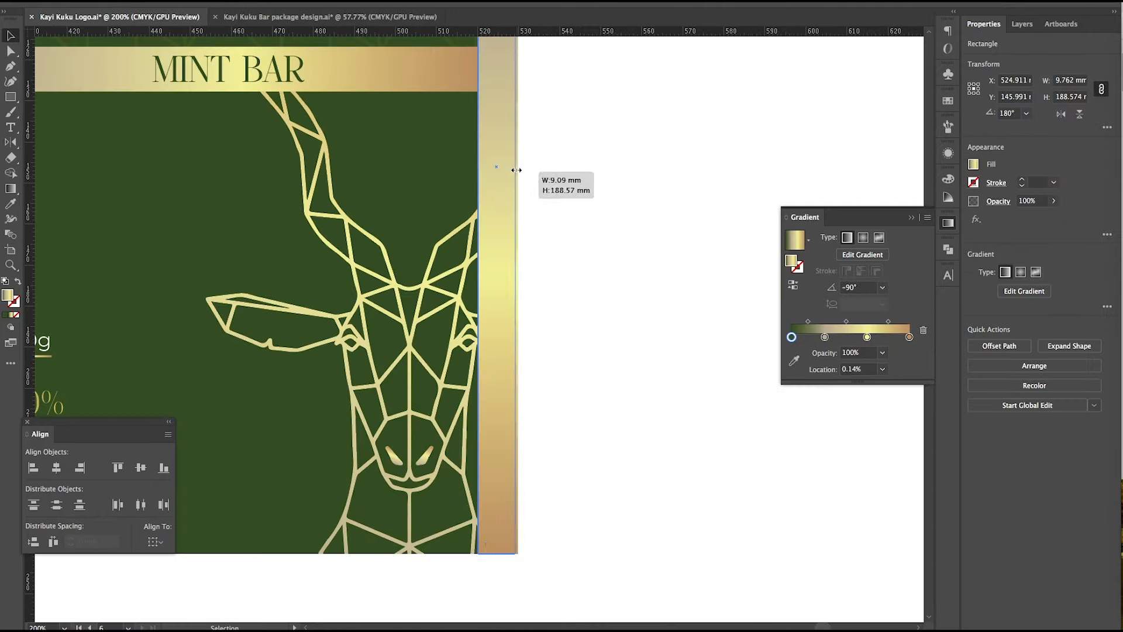
Paste the Kayi Kuku wordmark beside the panel, rotate it 90° and recolour it with the panel's dark green.
left_click(576, 223)
scroll(584, 228, "down", 2)
key("super+v")
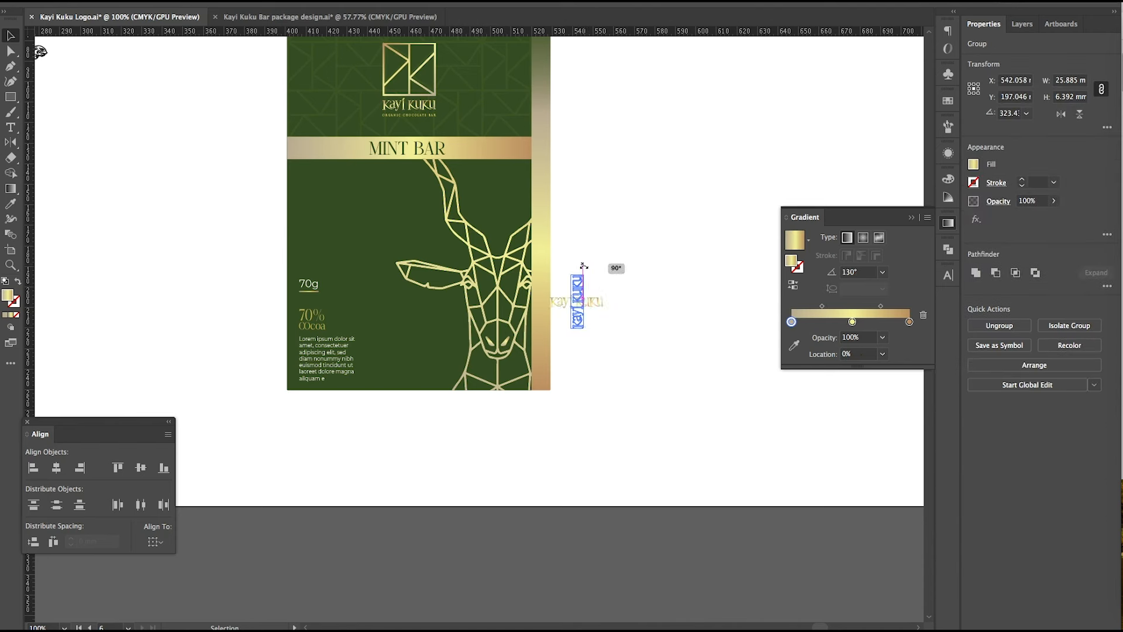
left_click(303, 220)
key("v")
Scale the vertical wordmark to about 23.7 mm long and place it at the lower end of the gold strip.
scroll(575, 391, "up", 4)
left_click_drag(467, 135, 463, 153)
left_click_drag(437, 277, 438, 287)
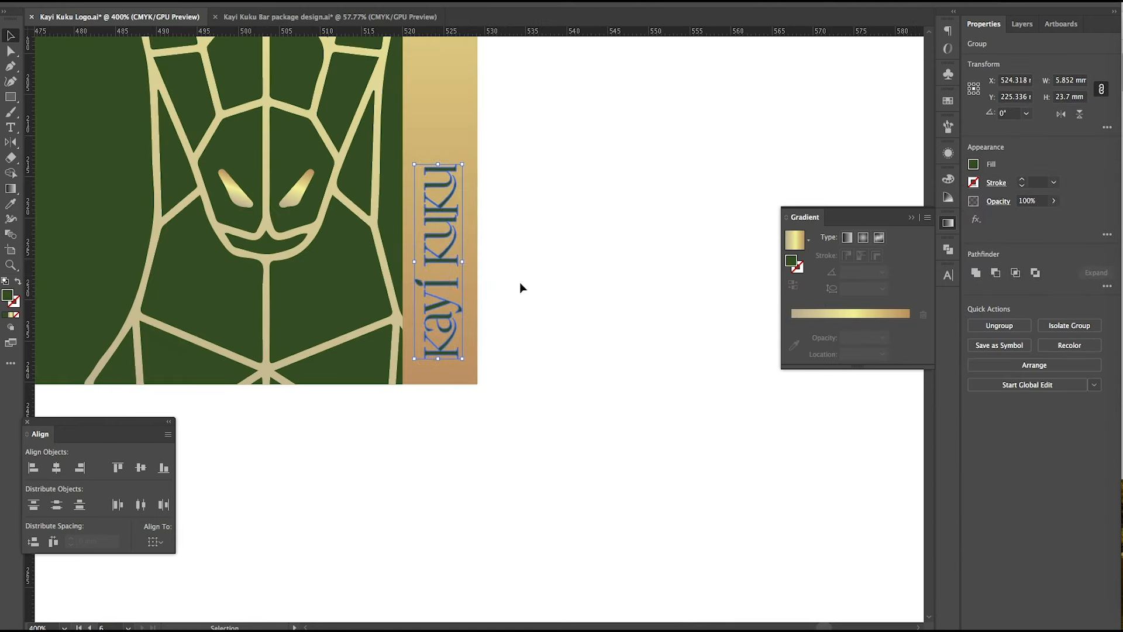
scroll(439, 282, "up", 1)
scroll(585, 293, "down", 5)
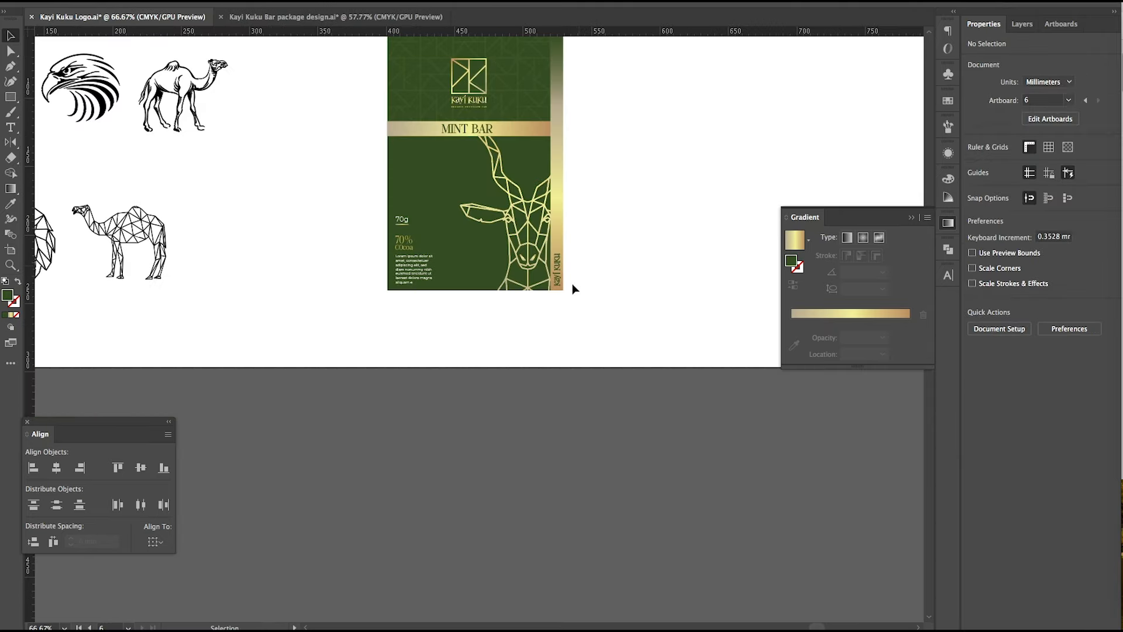
scroll(544, 226, "up", 3)
left_click_drag(548, 201, 548, 200)
scroll(544, 222, "up", 1)
left_click_drag(533, 265, 531, 263)
Copy the Organic Chocolate Bar tagline out of the logo lockup, paste it and rotate it 90°.
left_click(568, 253)
scroll(567, 252, "down", 3)
scroll(585, 275, "up", 5)
scroll(587, 276, "down", 1)
double_click(435, 221)
key("super+c")
double_click(597, 291)
key("super+v")
left_click_drag(508, 334, 495, 286)
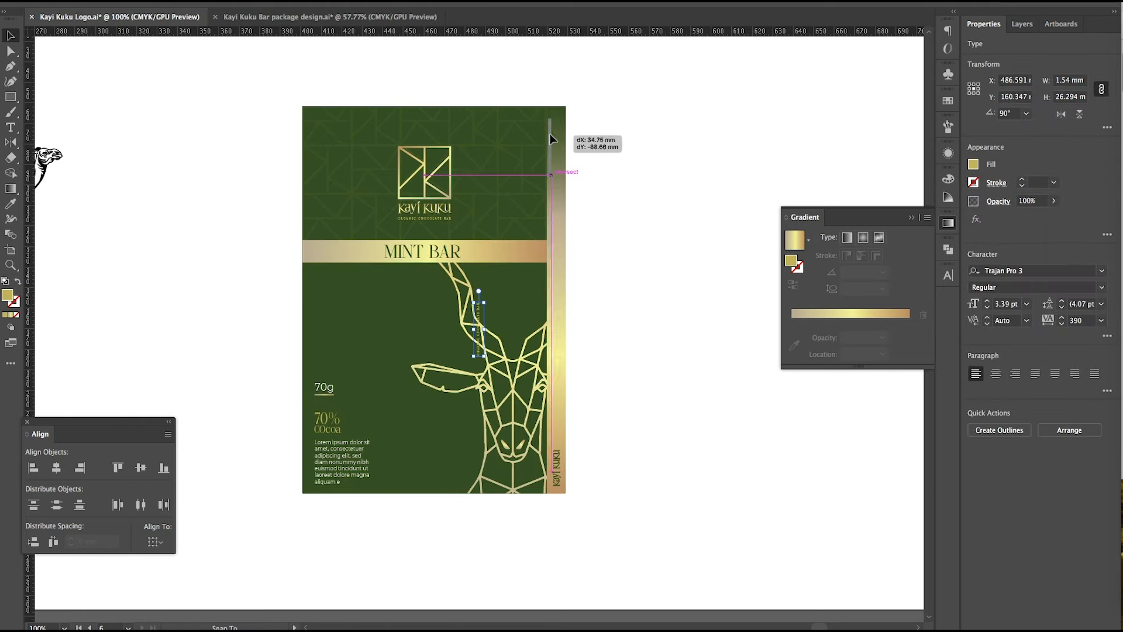
Place the vertical tagline at the upper end of the gold strip and colour it white.
left_click_drag(554, 140, 554, 141)
key("i")
left_click(610, 116)
key("v")
Duplicate the gold side strip with its wordmark and tagline to the green panel's left edge.
scroll(610, 199, "down", 4)
scroll(610, 194, "down", 1)
left_click_drag(613, 75, 571, 325)
left_click_drag(579, 325, 404, 325)
scroll(422, 161, "up", 4)
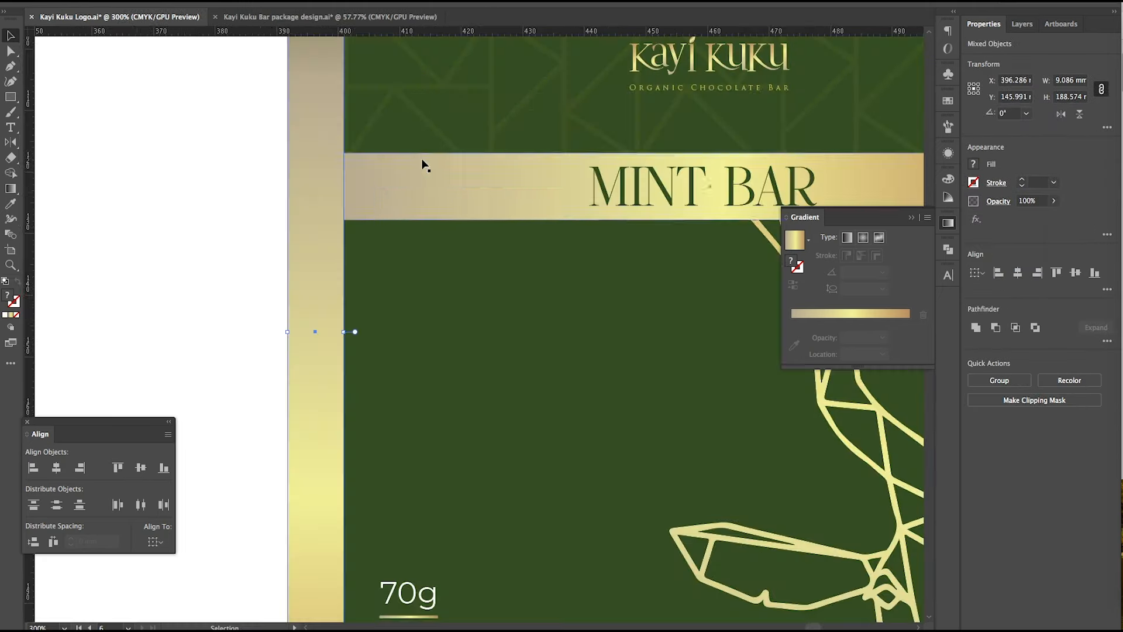
left_click(193, 197)
scroll(193, 197, "down", 1)
key("super+0")
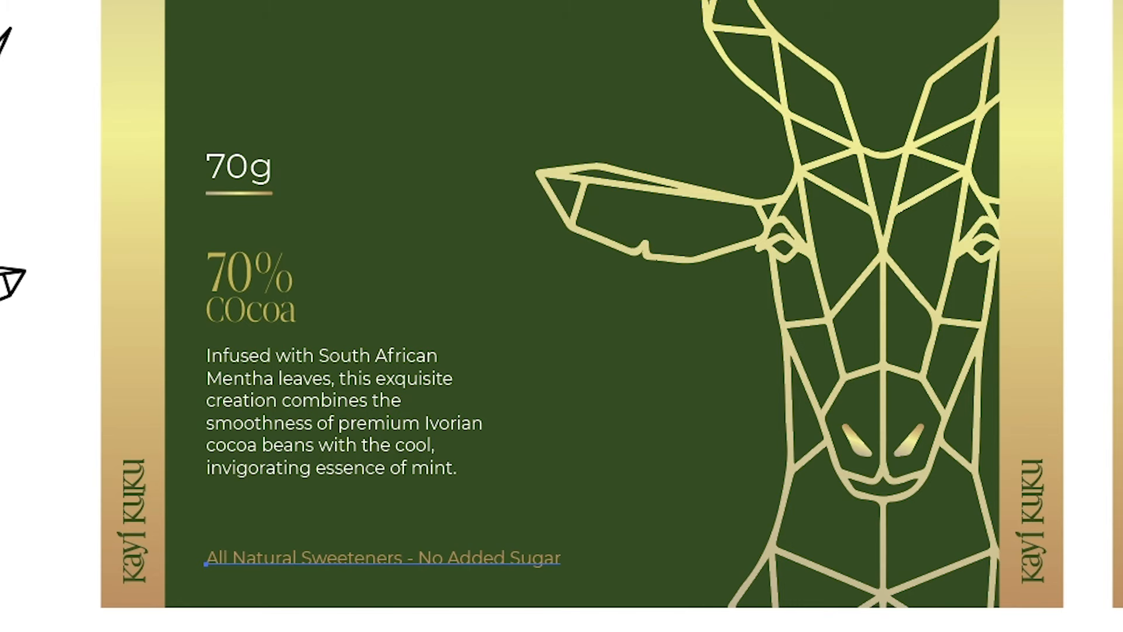
Recolour the "All Natural Sweeteners - No Added Sugar" line to DBCC8D and move it slightly upwards.
double_click(1120, 310)
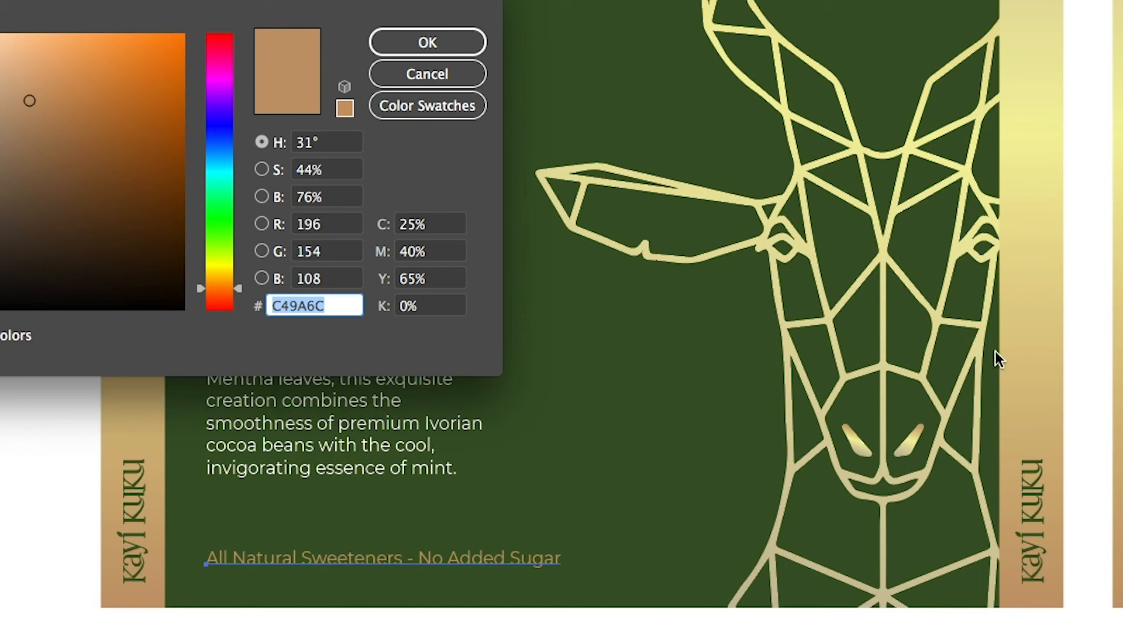
left_click_drag(219, 287, 219, 273)
left_click(6, 75)
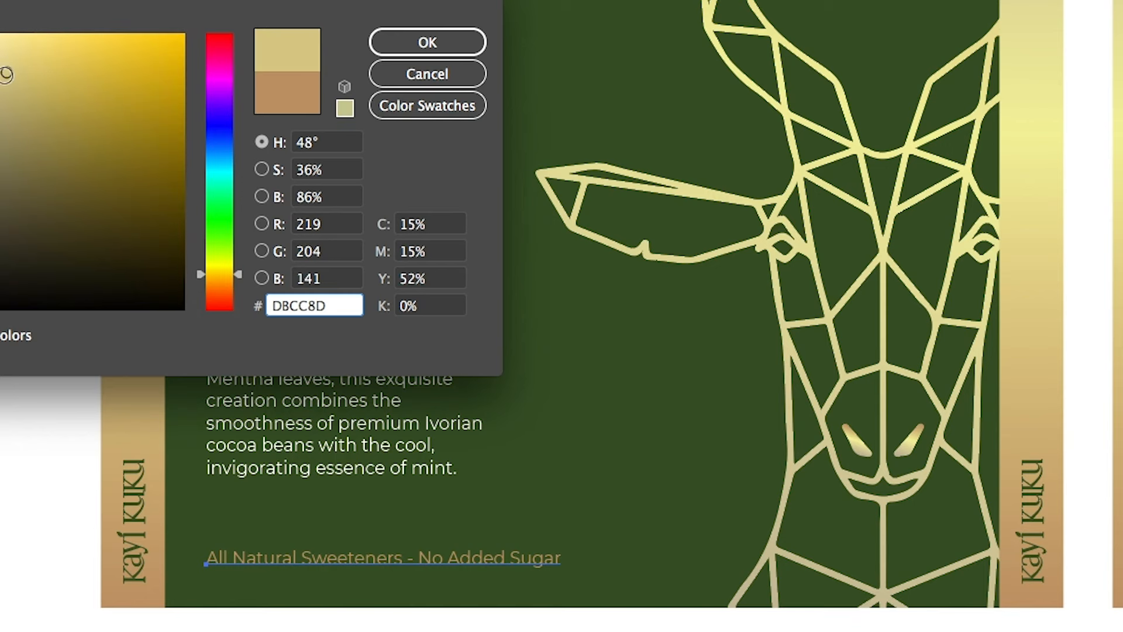
left_click(403, 43)
left_click(565, 547)
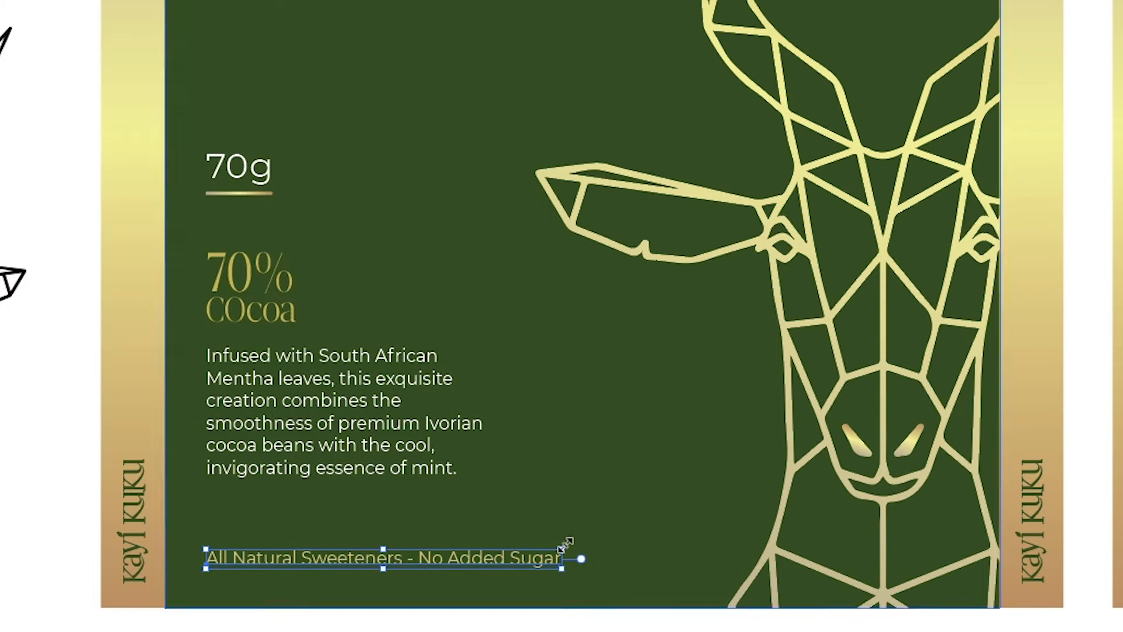
left_click_drag(513, 556, 517, 543)
left_click(349, 468)
left_click(244, 191, "shift")
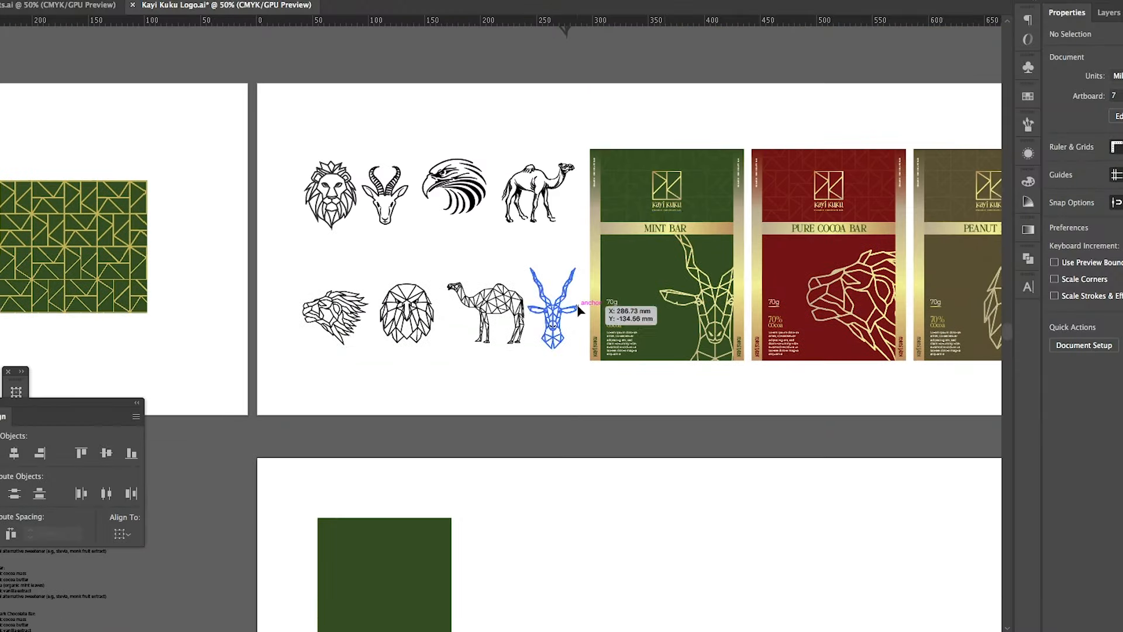
Copy the logo lockup from the Mint Bar front and place it in the upper right of the blank green back panel.
scroll(678, 201, "up", 3)
left_click(679, 201)
scroll(679, 200, "down", 3)
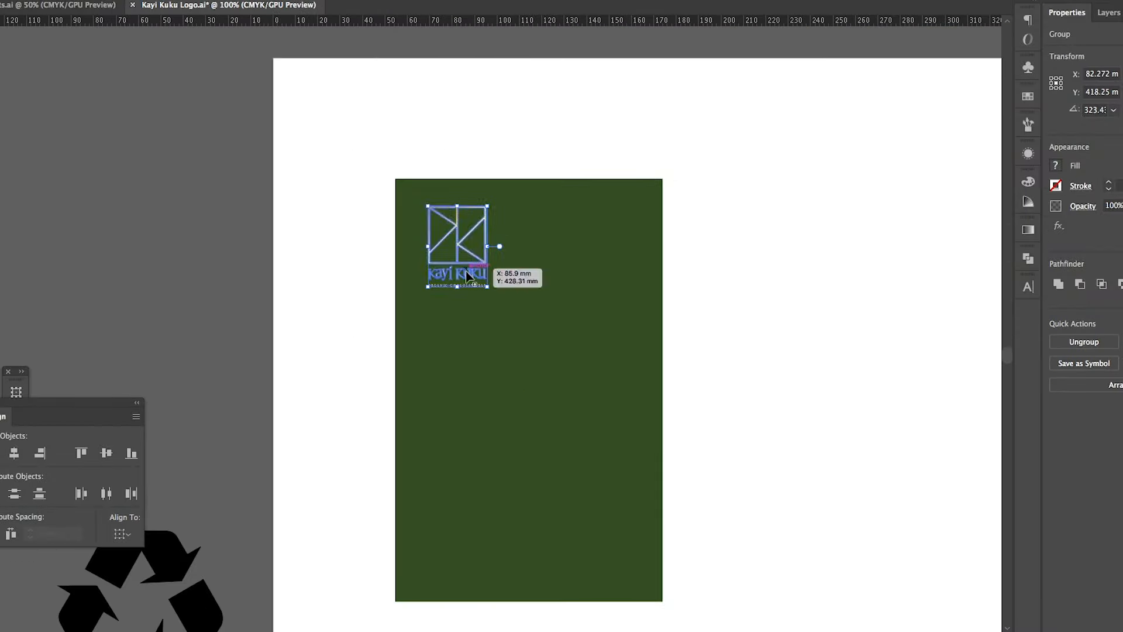
left_click_drag(497, 257, 581, 283)
key("ctrl+minus")
key("ctrl+minus")
left_click(396, 266)
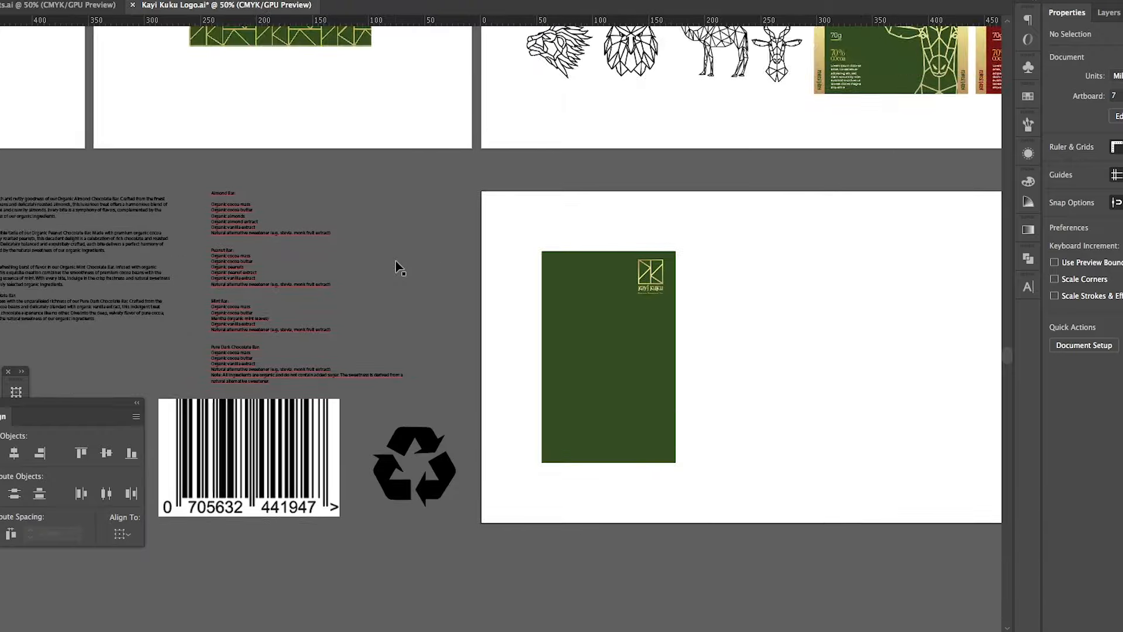
Copy all the artwork from the nutrition facts document and paste it into Kayi Kuku Logo.ai.
scroll(396, 267, "down", 2)
scroll(689, 403, "right", 5)
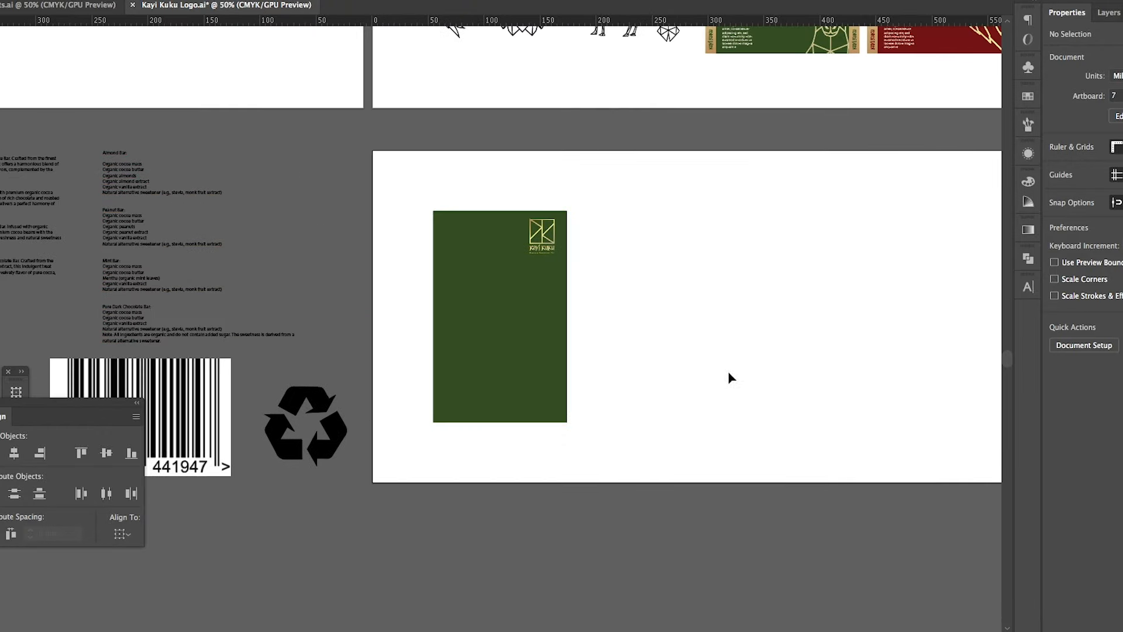
left_click(54, 11)
key("super+a")
key("super+c")
left_click(146, 7)
key("super+v")
Move the nutrition label artwork onto the lower part of the green back panel.
left_click_drag(469, 273, 709, 228)
right_click(709, 228)
left_click(790, 165)
left_click_drag(797, 158, 750, 234)
key("super+z")
left_click(69, 2)
left_click(87, 117)
left_click(296, 280)
left_click_drag(796, 158, 716, 293)
scroll(690, 339, "up", 1)
left_click_drag(689, 334, 358, 352)
Isolate the nutrition label group, delete its background shapes and leave isolation.
left_click(491, 316)
left_click(373, 316)
double_click(374, 316)
left_click(381, 314)
key("Delete")
left_click(350, 369)
key("Delete")
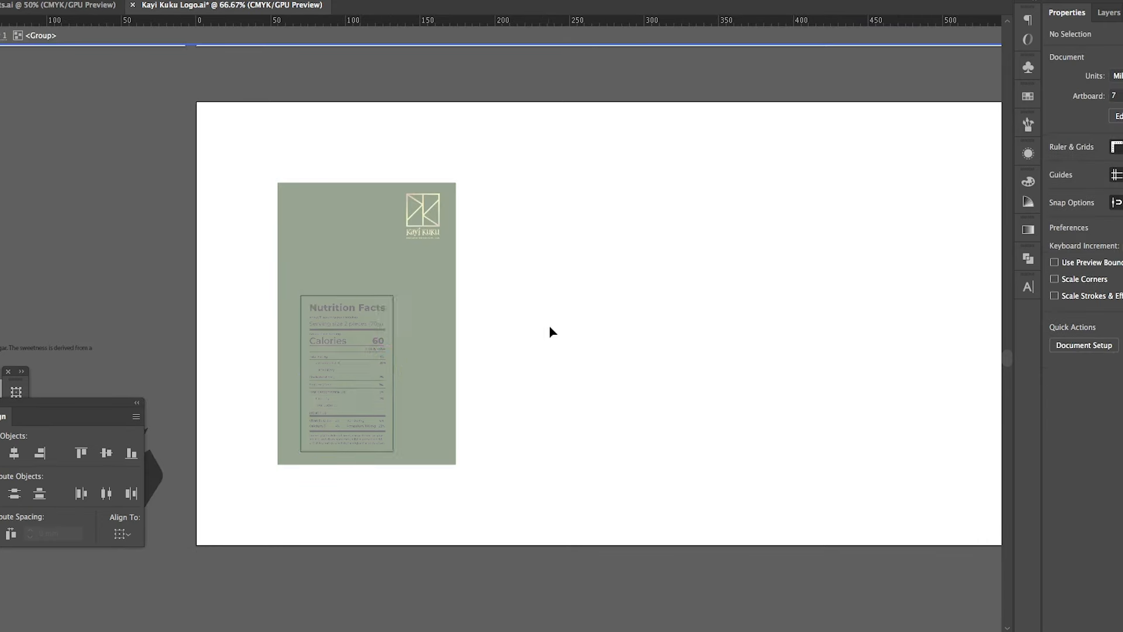
double_click(550, 330)
Recolour the whole nutrition label with the gold sampled from the logo.
left_click_drag(264, 470, 494, 445)
scroll(436, 242, "up", 6)
key("i")
left_click(407, 206)
scroll(434, 234, "down", 6)
key("v")
Scale down the nutrition label and position it in the lower-left corner of the green back panel.
left_click(246, 278)
left_click(364, 305)
left_click_drag(391, 288, 369, 327)
left_click_drag(325, 362, 320, 356)
left_click(515, 441)
scroll(518, 445, "down", 1)
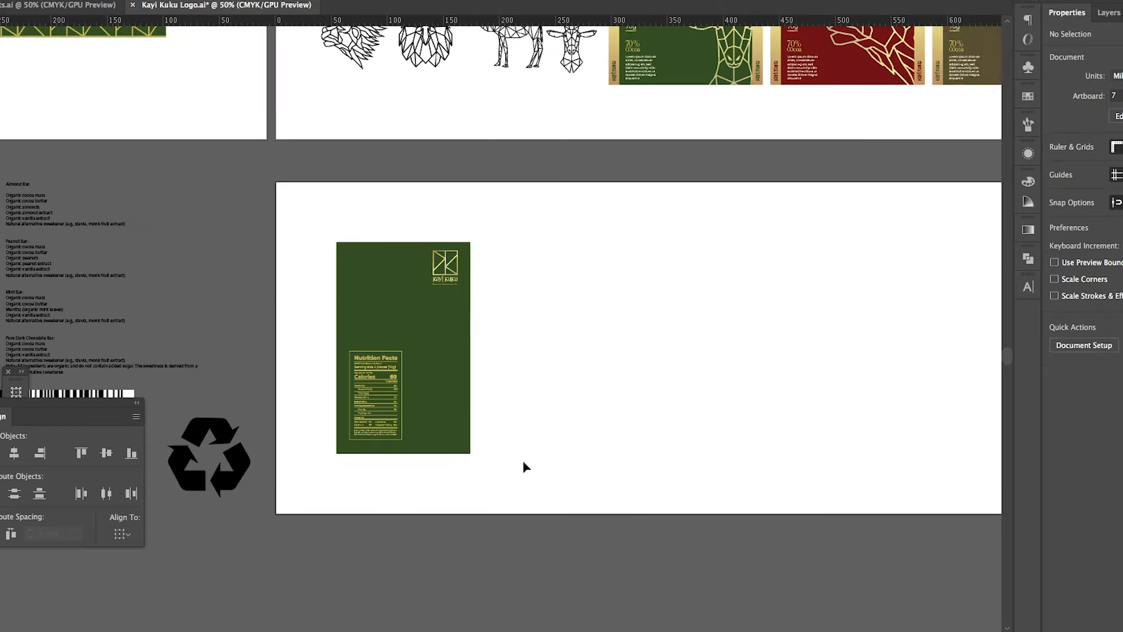
Copy the Mint Bar ingredients text and paste it into a new text frame above the nutrition label.
scroll(514, 456, "left", 3)
scroll(145, 274, "up", 2)
double_click(111, 321)
mouse_move(89, 322)
left_mouse_down()
mouse_move(311, 382)
mouse_move(360, 383)
left_mouse_up()
scroll(360, 383, "right", 8)
mouse_move(299, 238)
left_mouse_down()
mouse_move(391, 288)
mouse_move(437, 289)
left_mouse_up()
key("super+v")
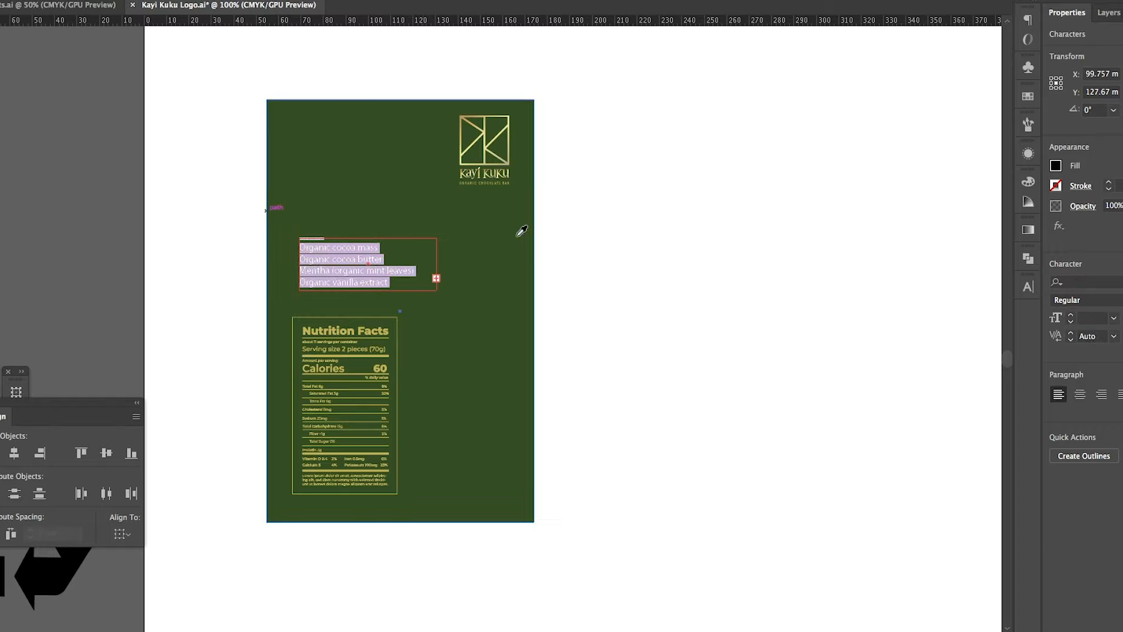
scroll(521, 231, "up", 8)
scroll(326, 125, "down", 8)
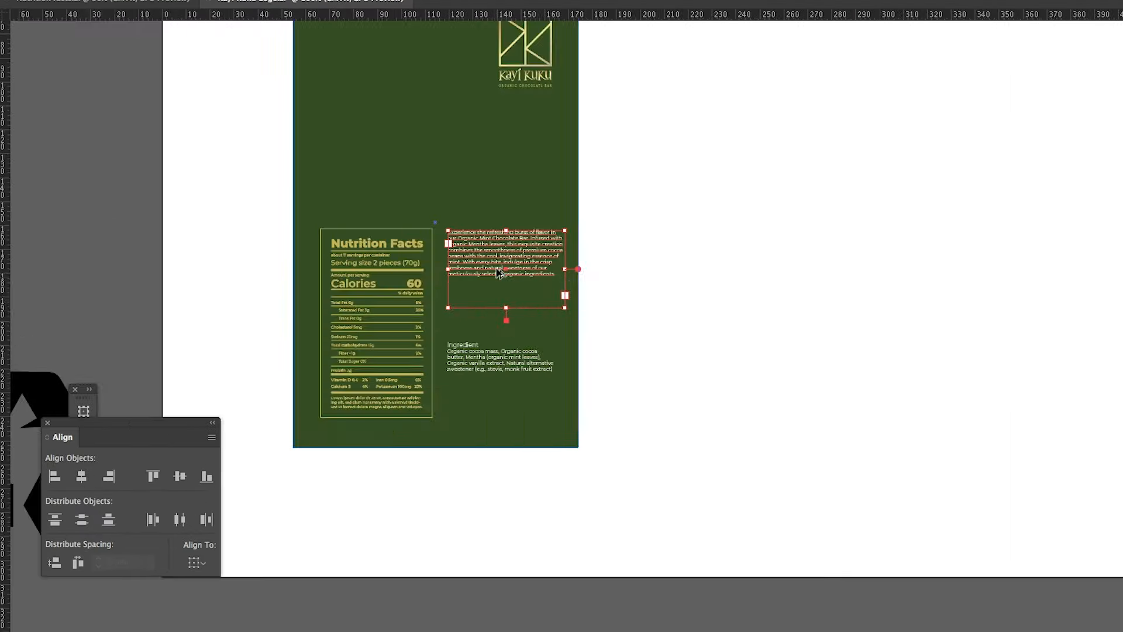
Place the barcode, 100% organic badge and recycling icon in a row below the ingredients text.
scroll(504, 273, "up", 2)
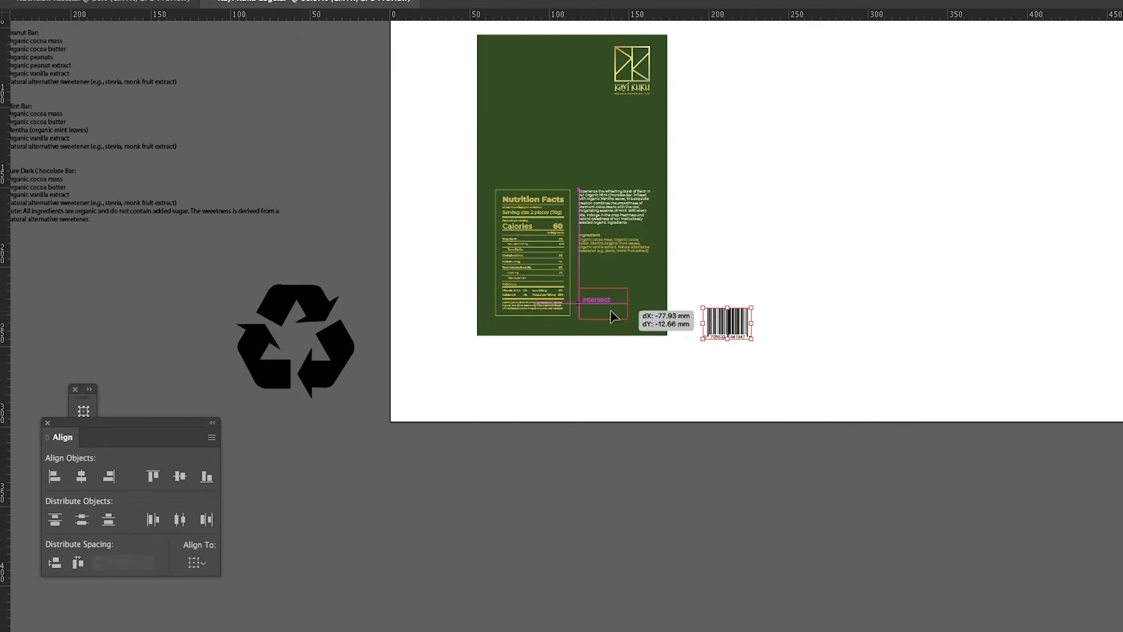
left_click_drag(609, 310, 868, 372)
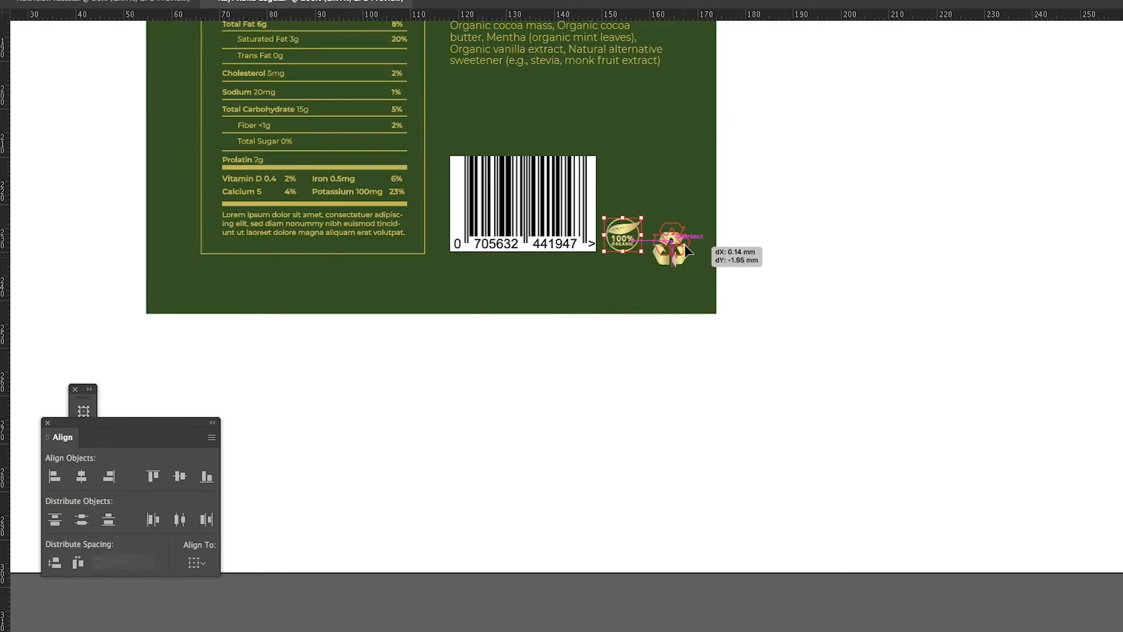
left_click_drag(688, 234, 676, 227)
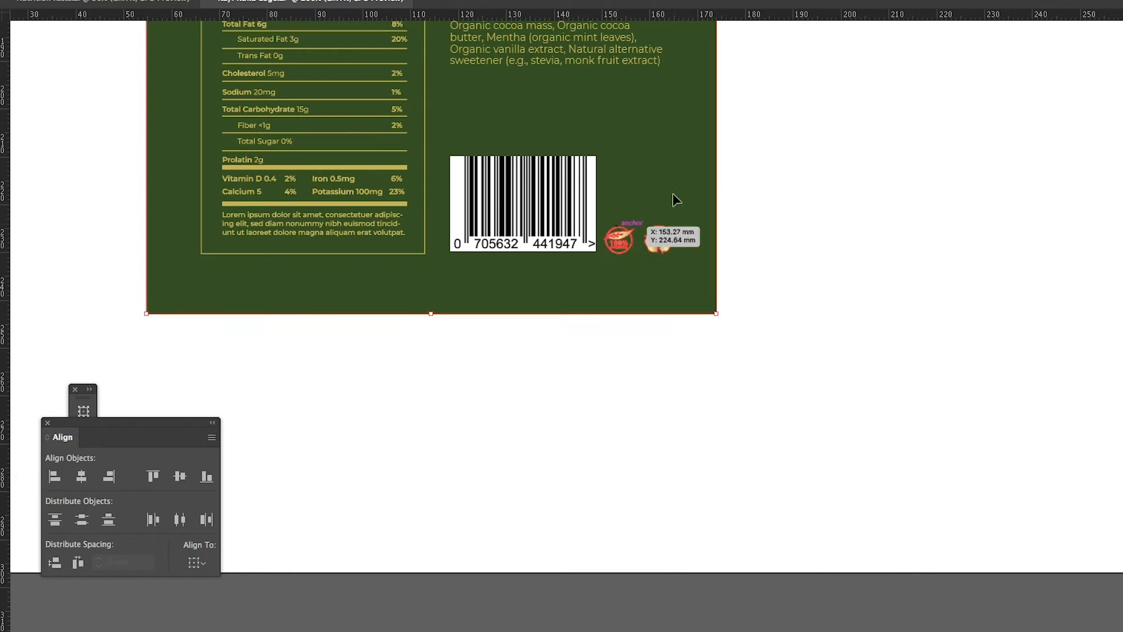
Add the faint monogram pattern across the upper part of the green back panel.
scroll(679, 275, "down", 5)
scroll(791, 300, "up", 5)
left_click_drag(856, 68, 656, 338)
scroll(797, 377, "up", 3)
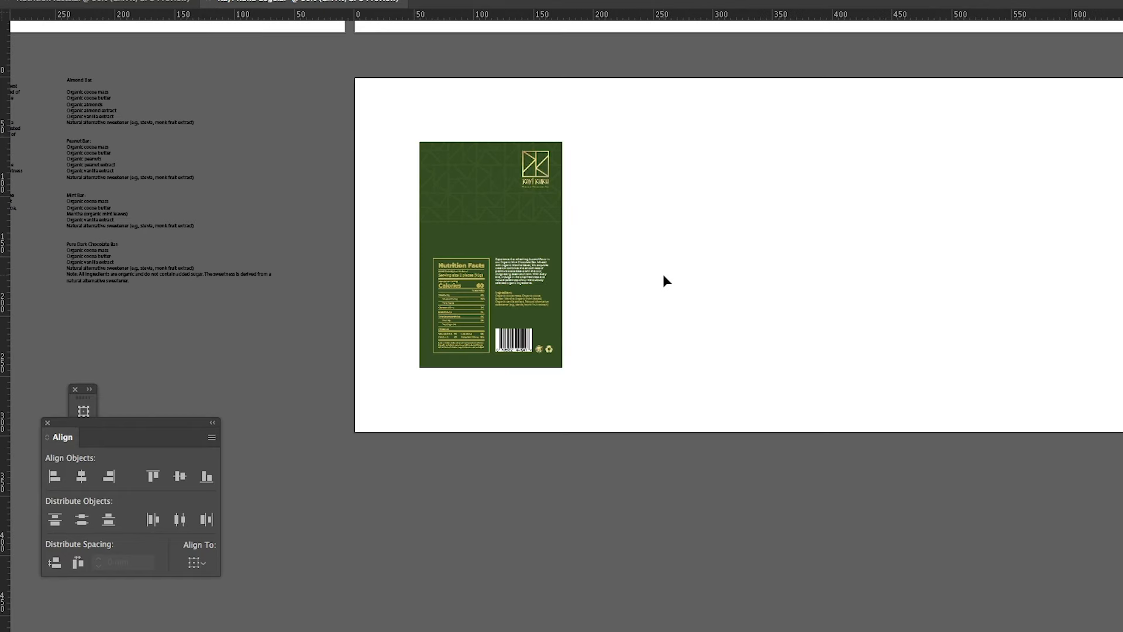
Replace the red back panel's ingredients with the Pure Dark Chocolate Bar list and paste new text over its description.
scroll(574, 370, "up", 5)
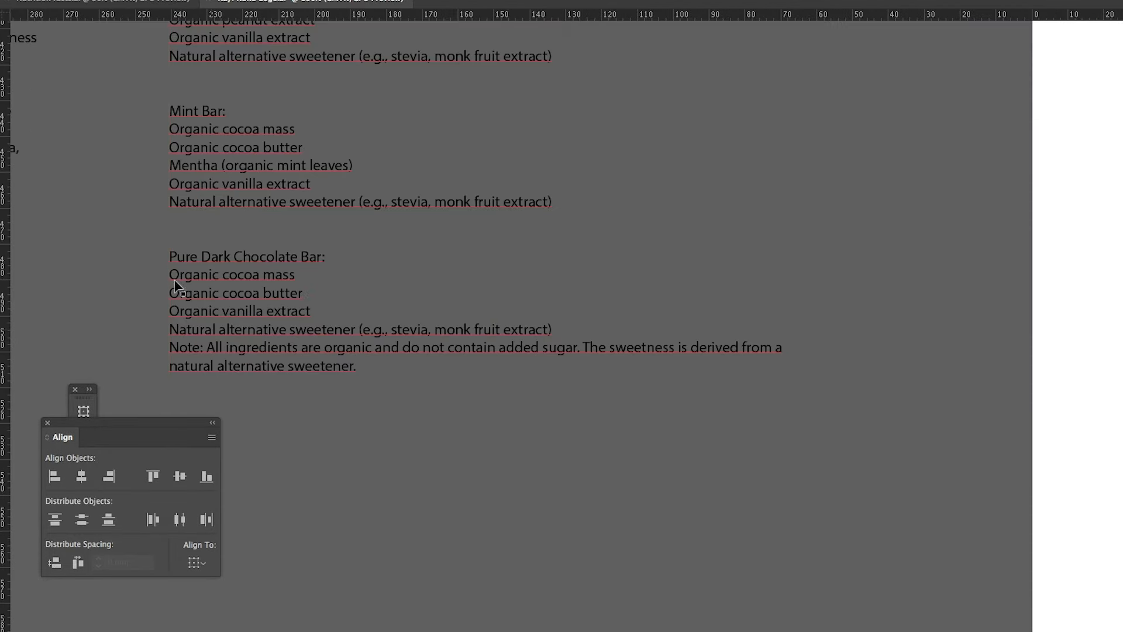
left_click_drag(174, 282, 387, 376)
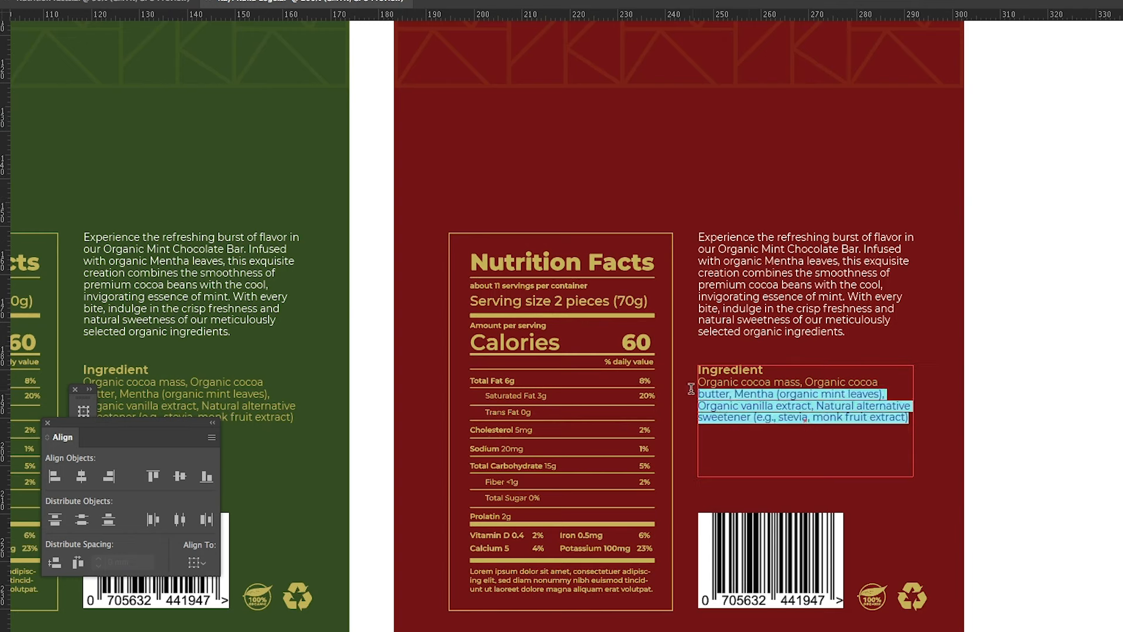
key("ctrl+v")
left_click(147, 393)
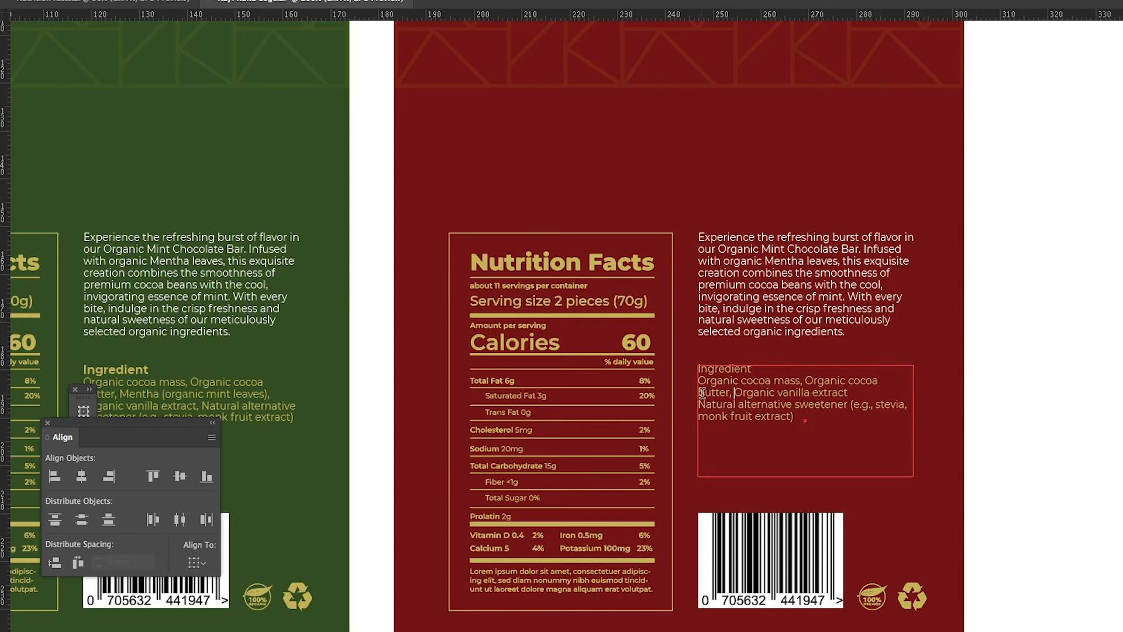
scroll(830, 407, "down", 1)
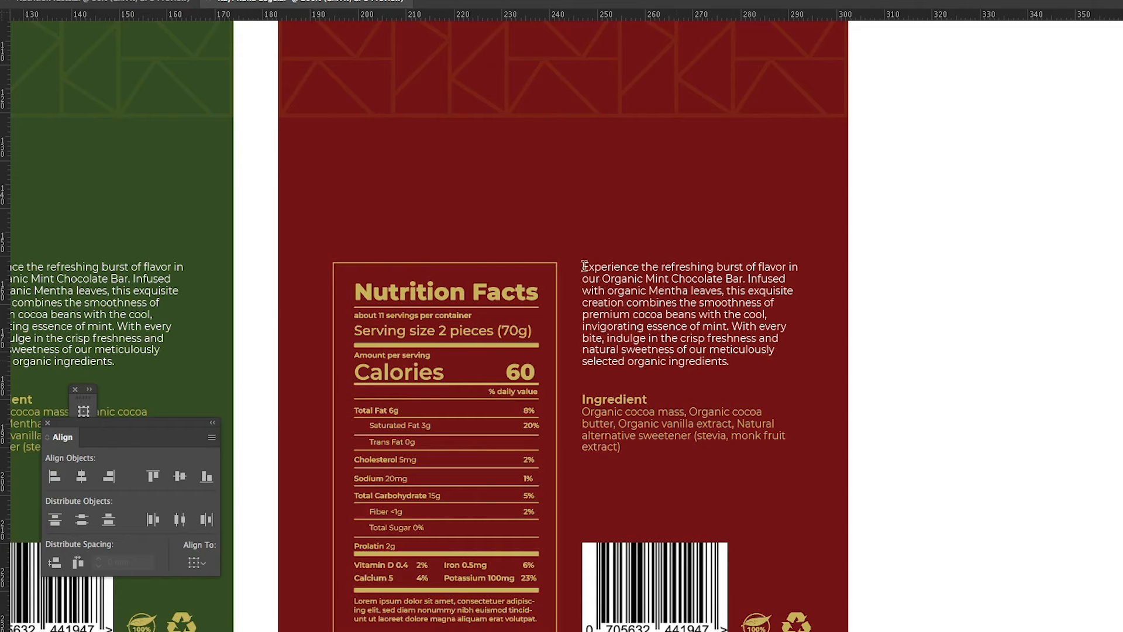
key("ctrl+v")
key("ctrl+a")
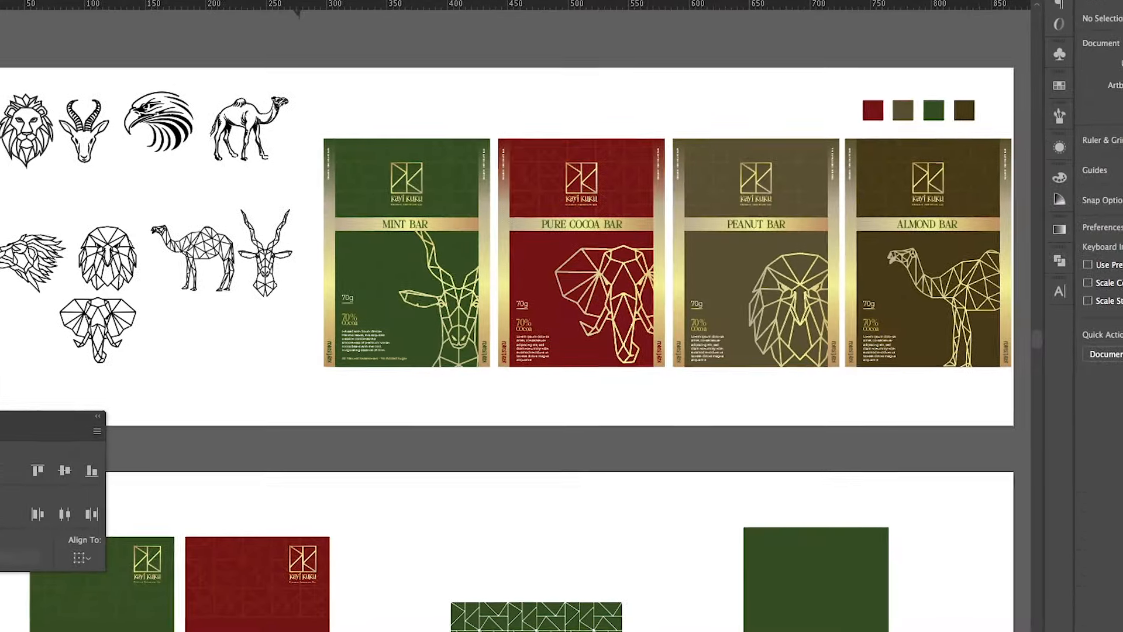
Switch to Photoshop and paste the copied bar front into the mockup's front artwork as pixels.
key("ctrl+v")
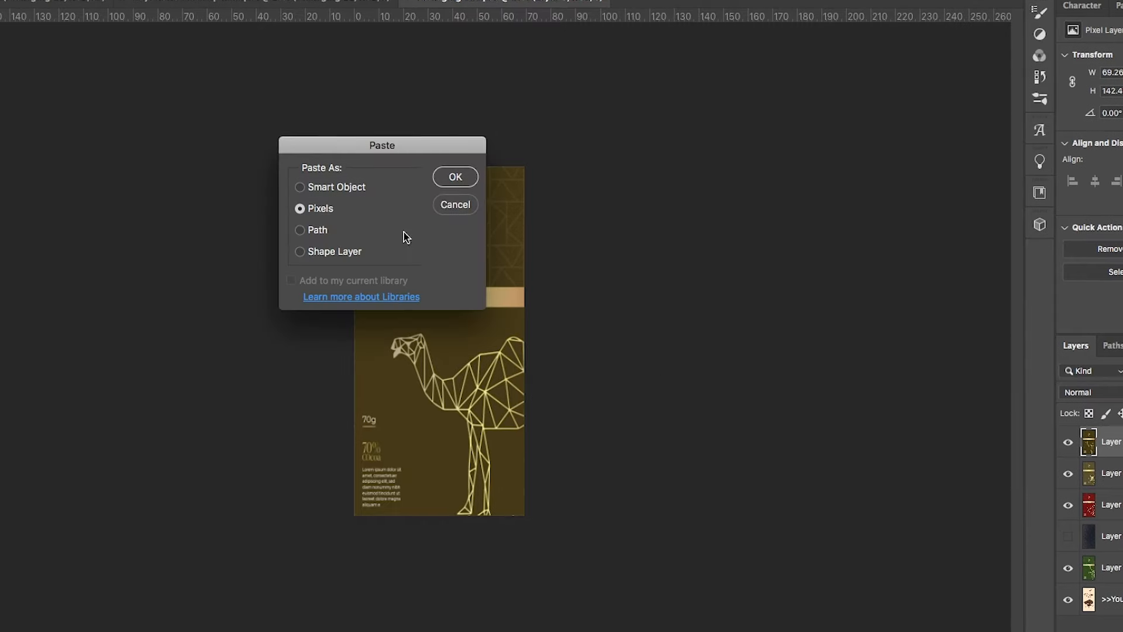
key("Return")
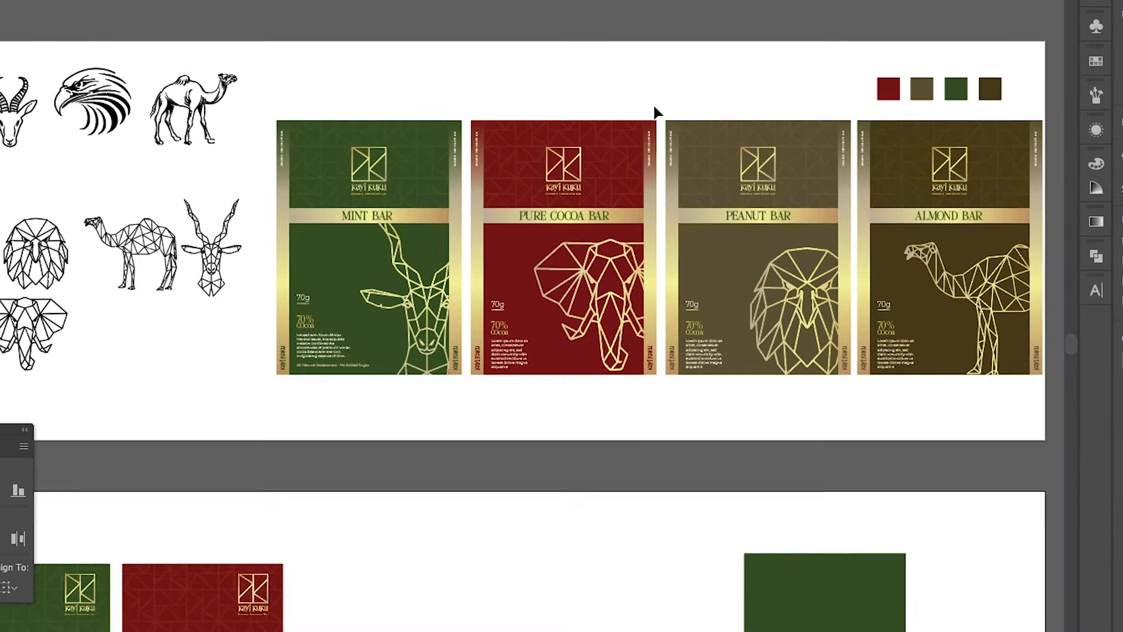
Copy the Pure Cocoa Bar's right gold strip from Illustrator, paste it as pixels into the mockup's side artwork, and save it.
left_click_drag(653, 102, 654, 368)
key("super+c")
key("super+v")
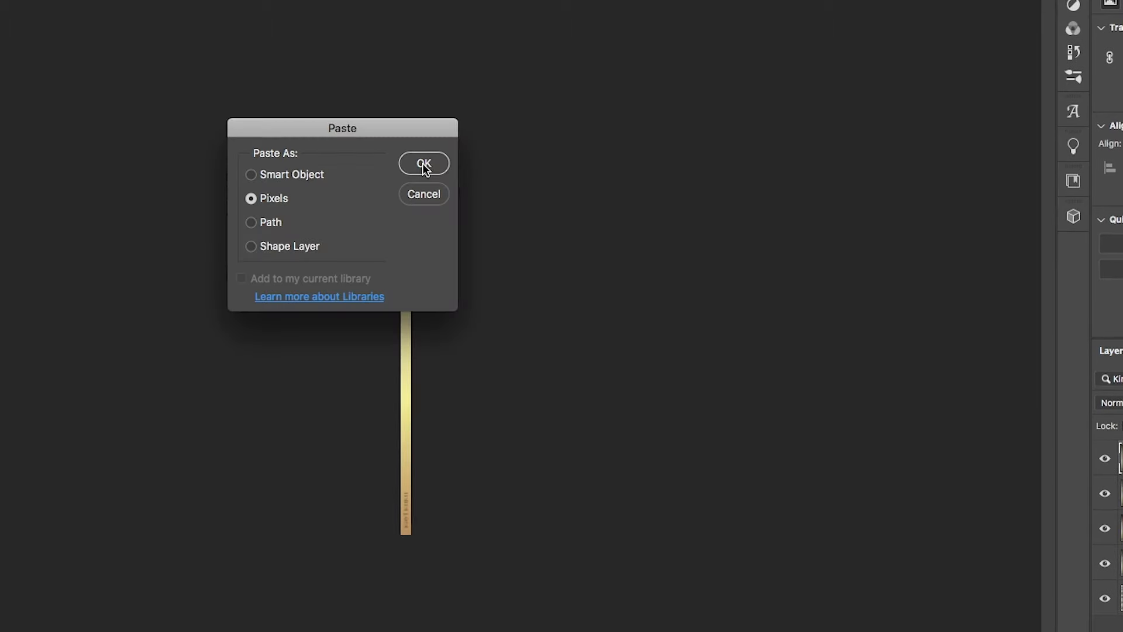
left_click(425, 168)
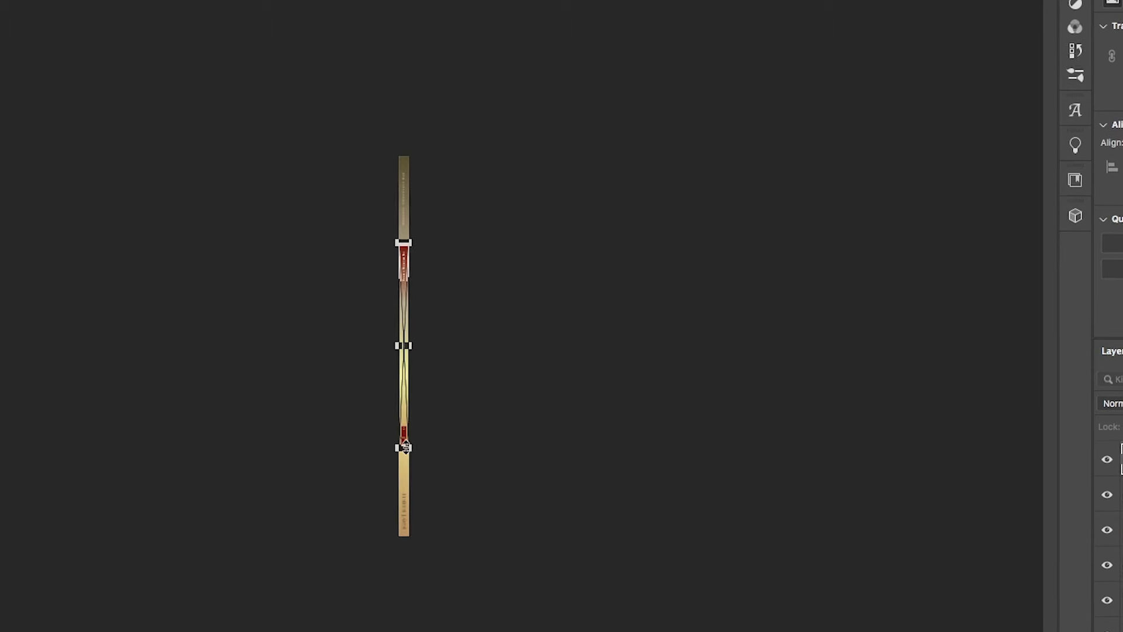
key("super+w")
left_click(668, 196)
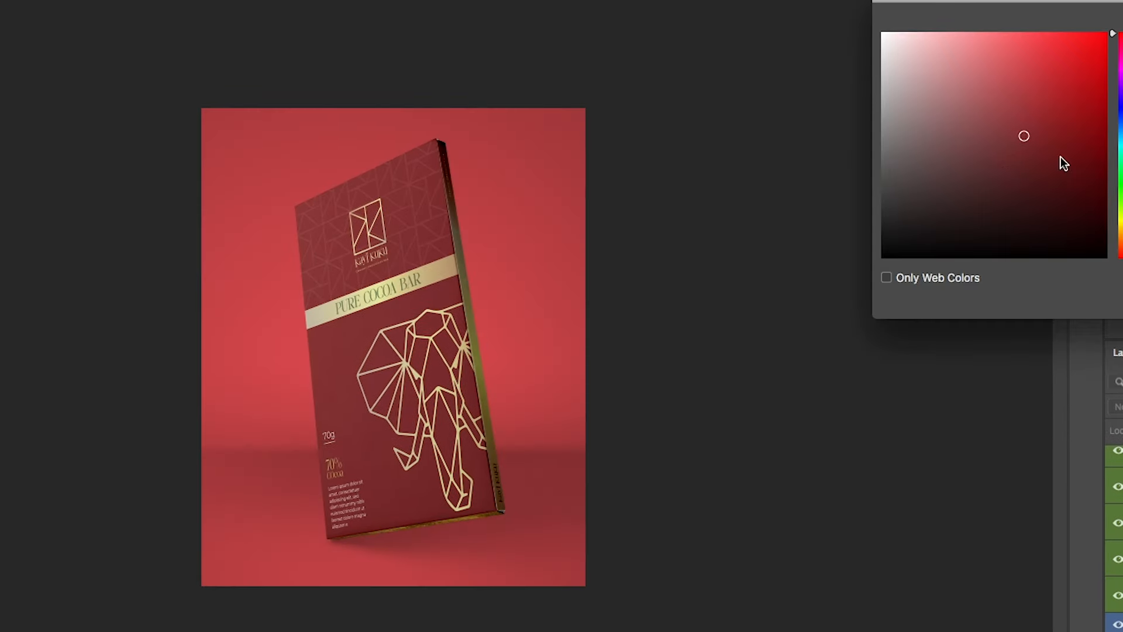
Change the Pure Cocoa Bar mockup's background colour to a dark, muted red.
left_click_drag(1058, 163, 963, 232)
key("Return")
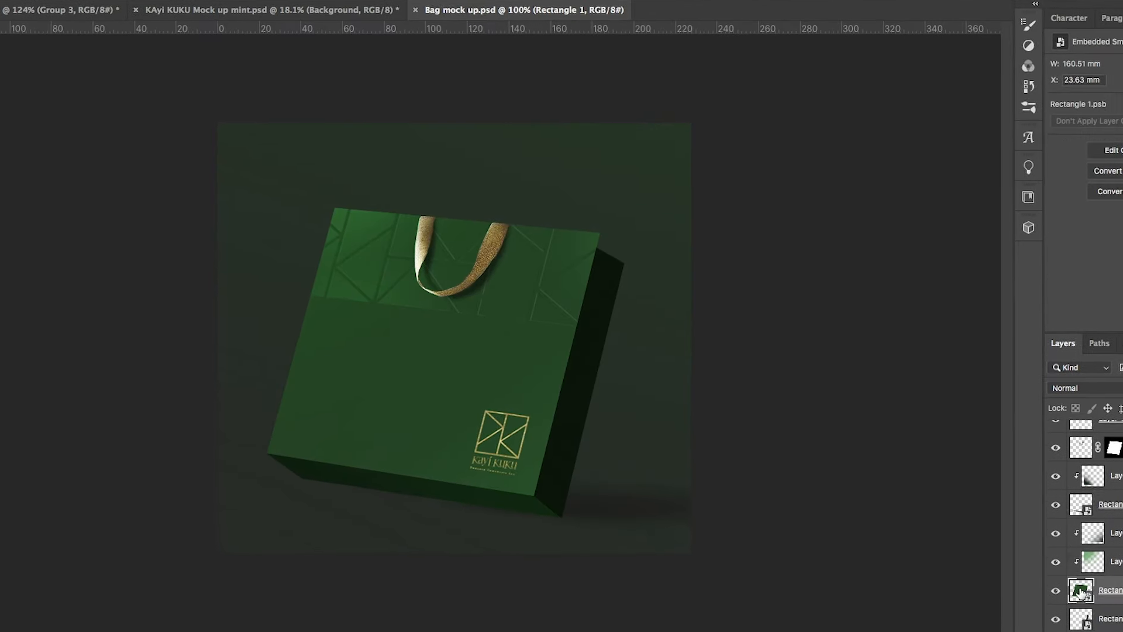
Open the green front smart object of the bag mockup for editing.
double_click(1080, 591)
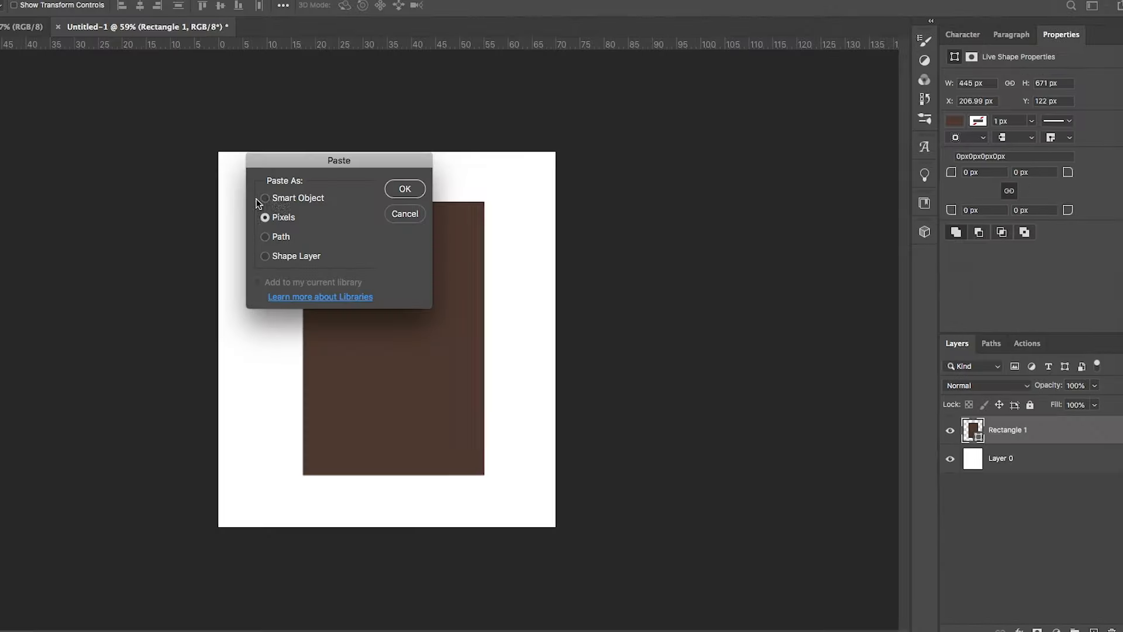
Paste the monogram pattern as a shape layer and position it over the brown rectangle.
left_click(265, 255)
left_click(405, 188)
left_click_drag(328, 321, 466, 368)
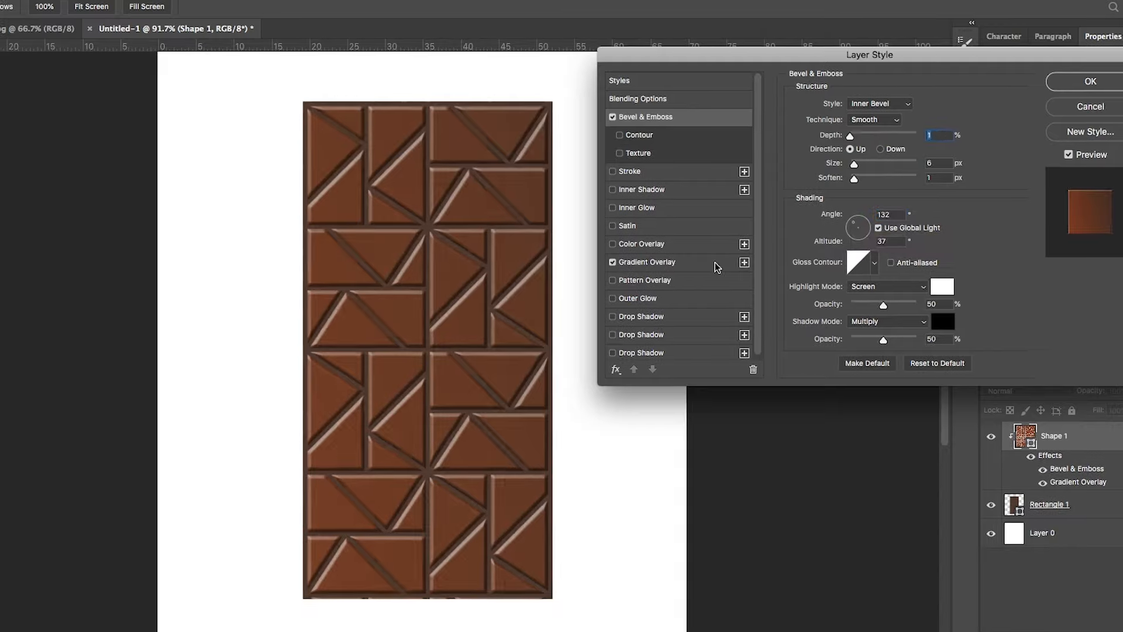
Set the pattern shape's Inner Bevel to 875% depth, 133° angle and 48° altitude, and open its shadow colour.
left_click(894, 103)
left_click_drag(849, 136, 908, 136)
left_click(891, 104)
left_click(890, 103)
left_click(890, 114)
left_click(889, 103)
left_click(898, 104)
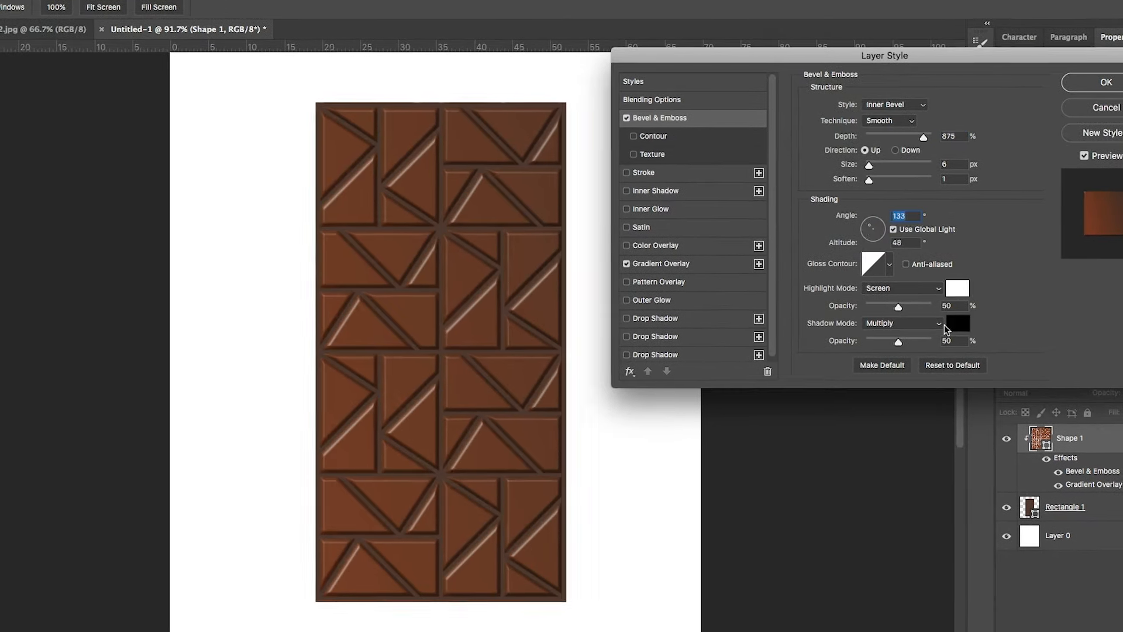
left_click(953, 322)
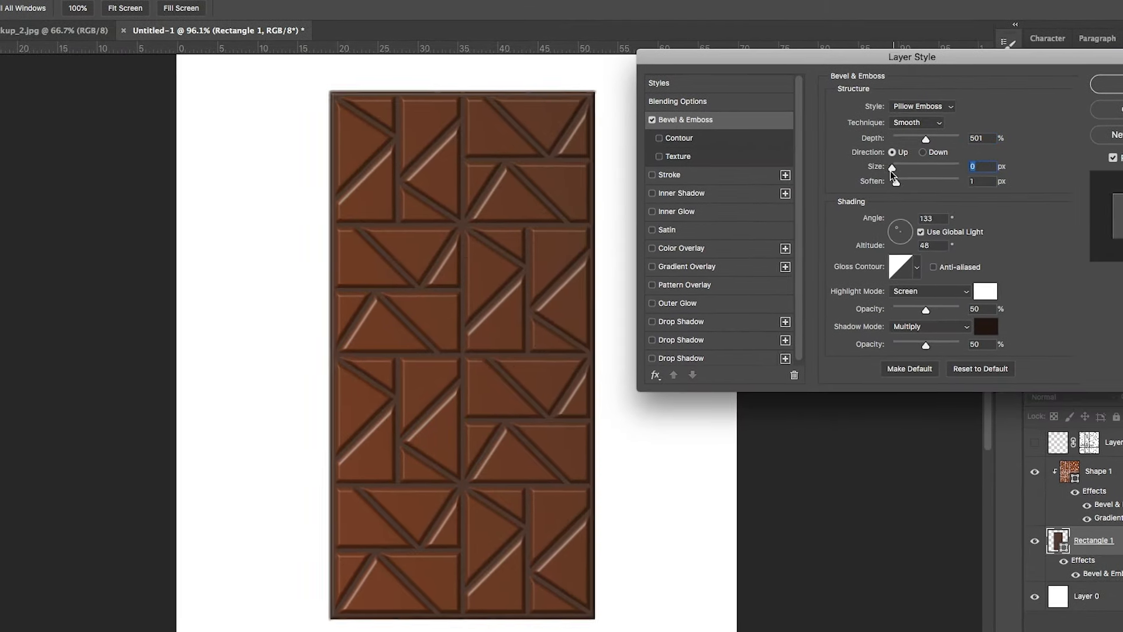
Change the Bevel & Emboss style of the brown base rectangle.
left_click(915, 105)
left_click(915, 86)
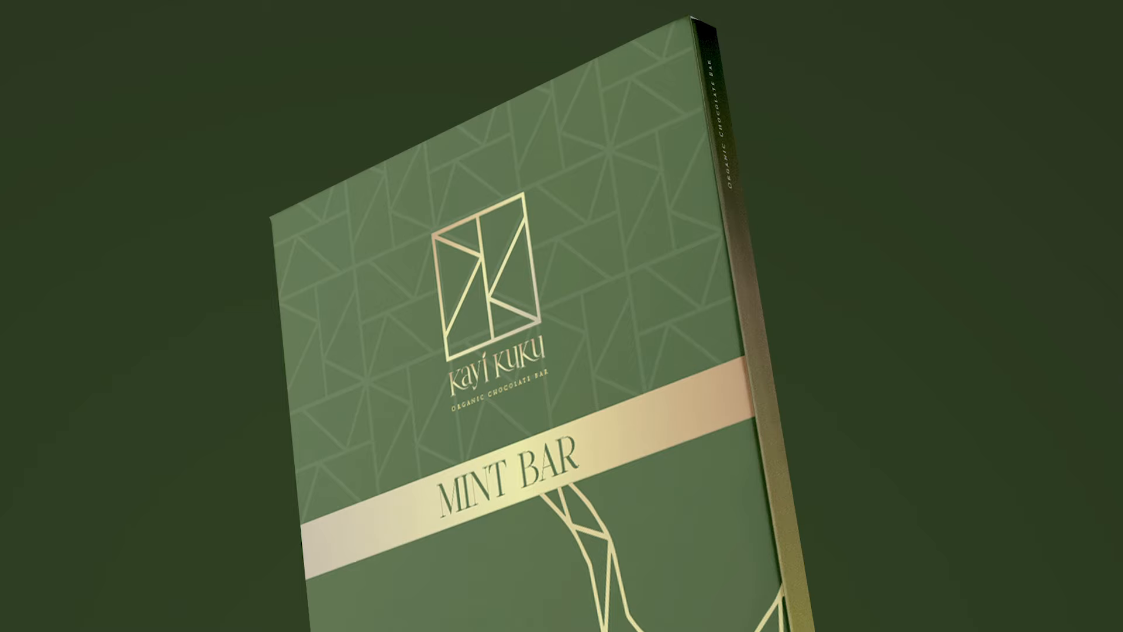